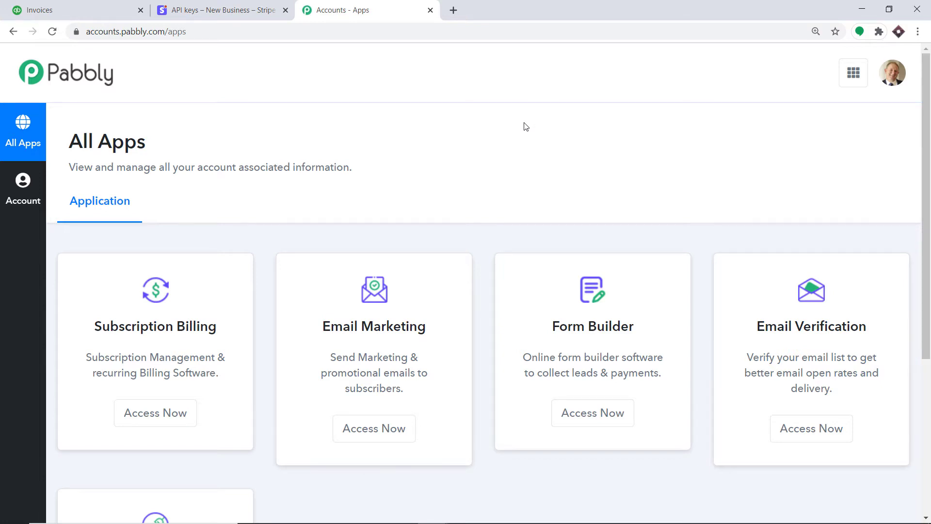
Step: Open the Connect app and create a new workflow named 'Stripe To QuickBooks'
scroll(526, 127, down, 5)
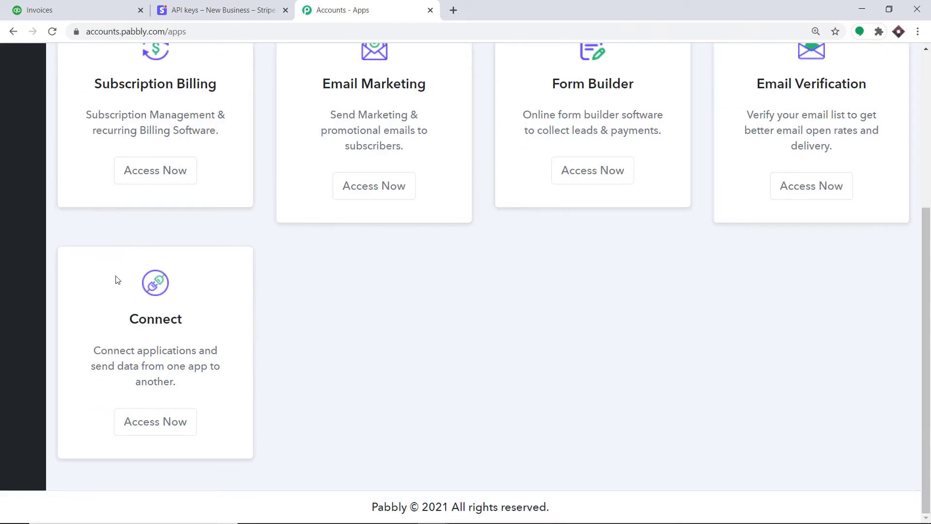
click(174, 422)
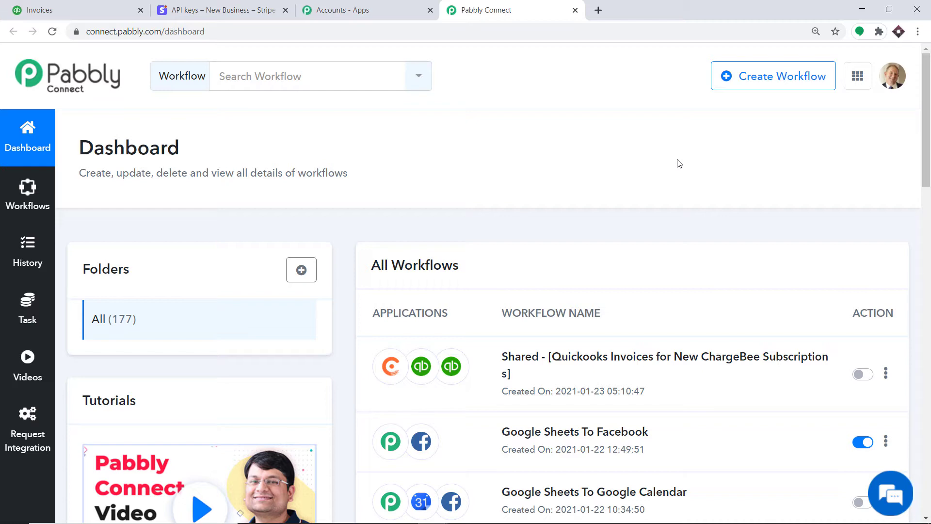
click(768, 78)
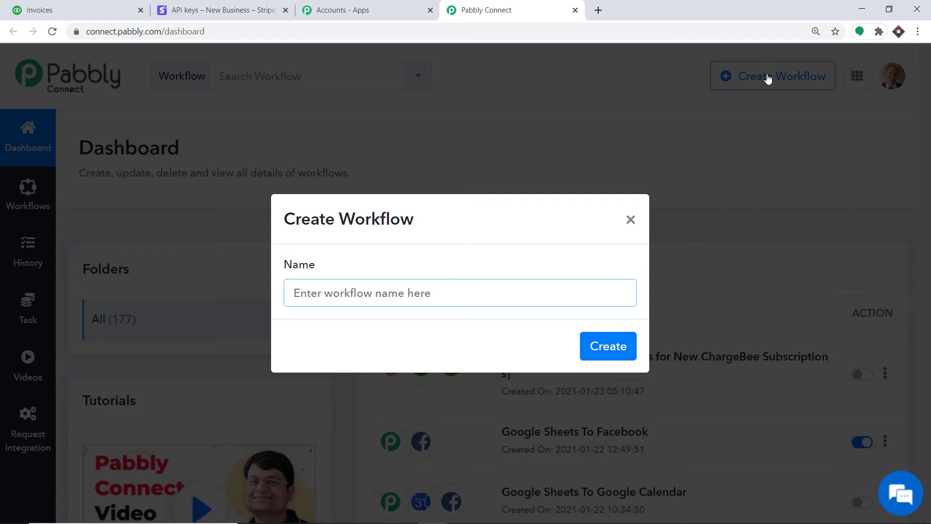
text(Str)
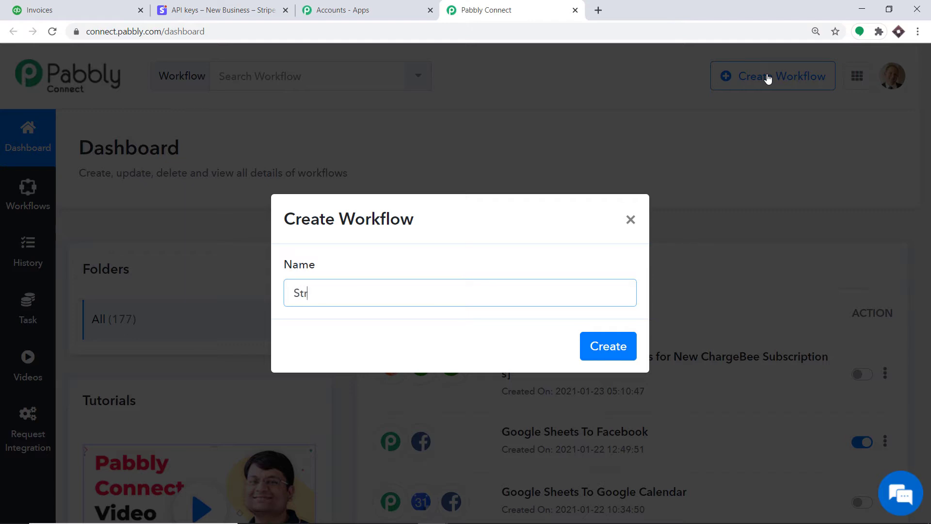
text(ipe To QuickBooks)
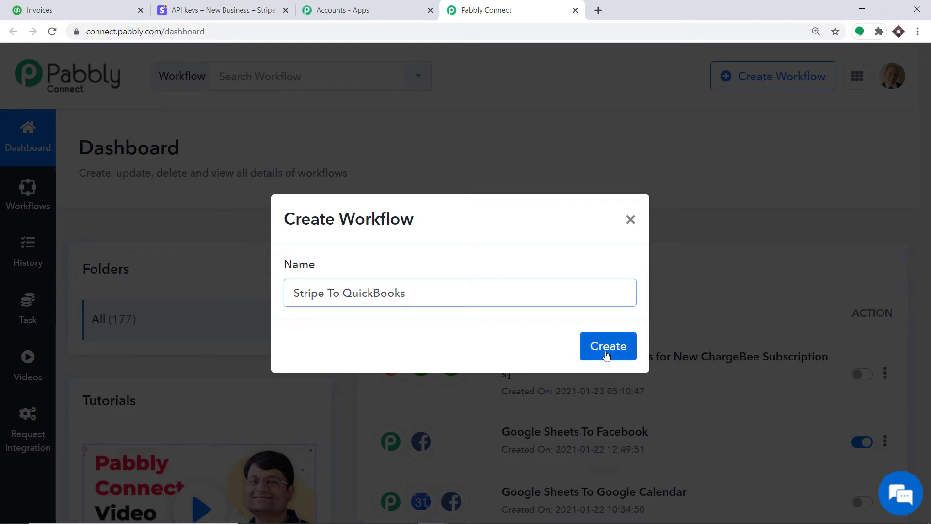
click(607, 356)
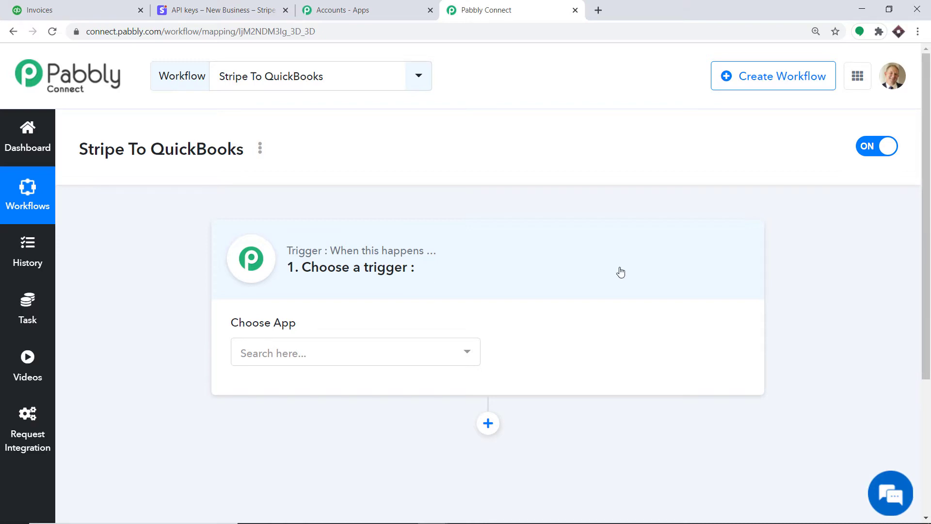
Step: Set the workflow trigger to Stripe with the New Charge event
click(294, 351)
text(stripe)
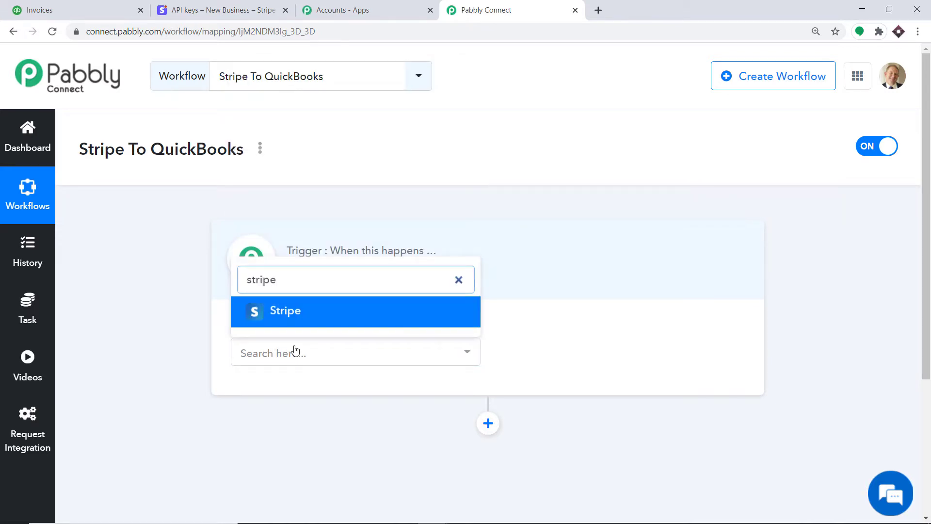
click(300, 316)
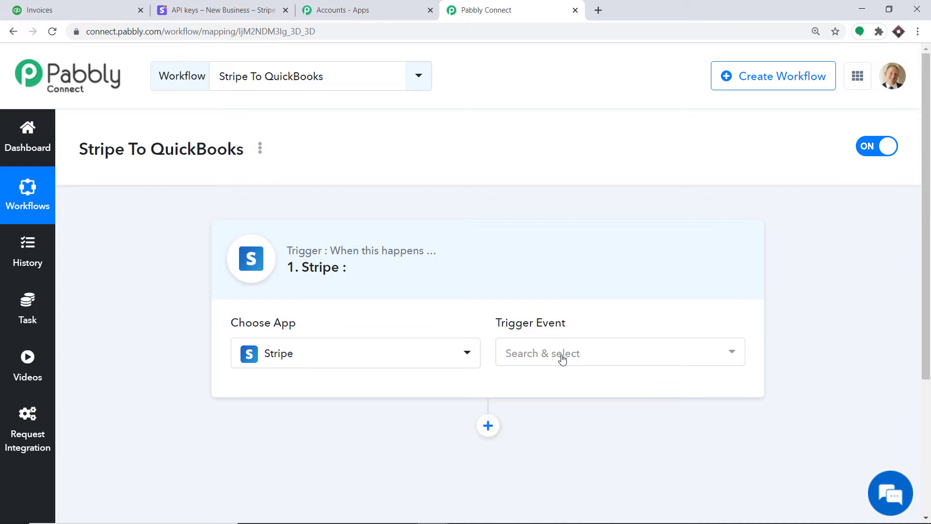
click(562, 359)
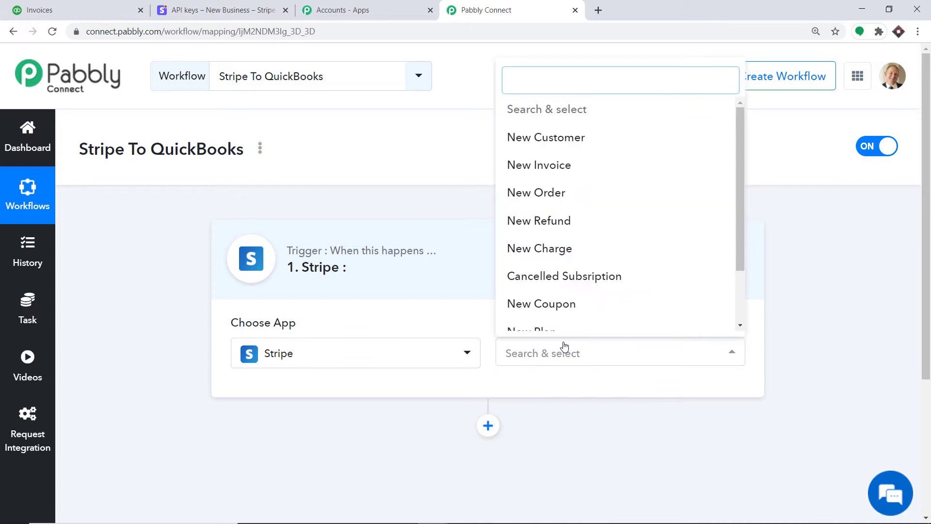
click(560, 253)
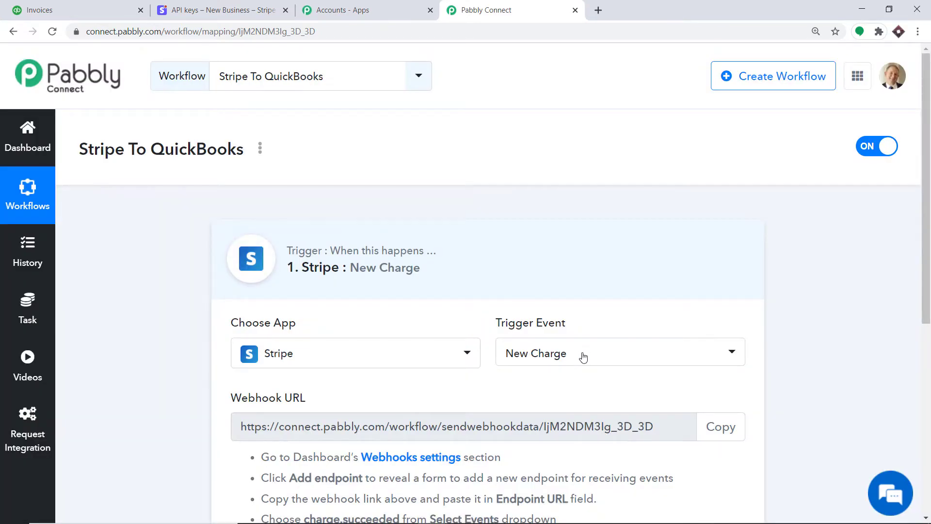
Step: Review the other Stripe trigger events, then switch to the Stripe dashboard
click(583, 357)
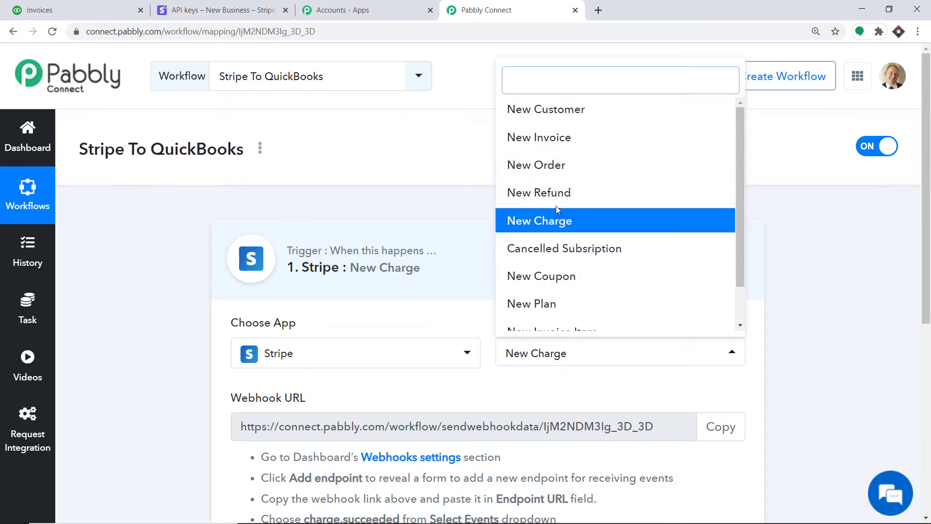
scroll(533, 225, down, 1)
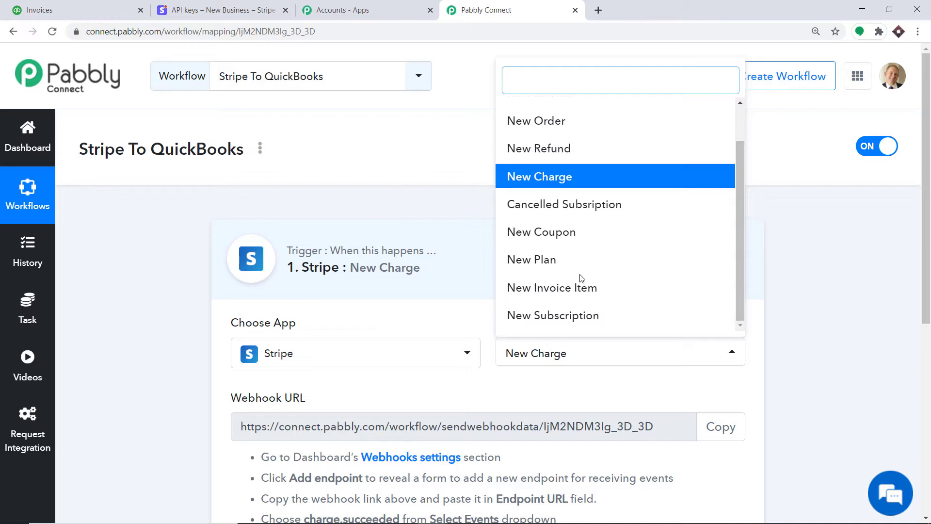
click(523, 401)
scroll(527, 304, down, 4)
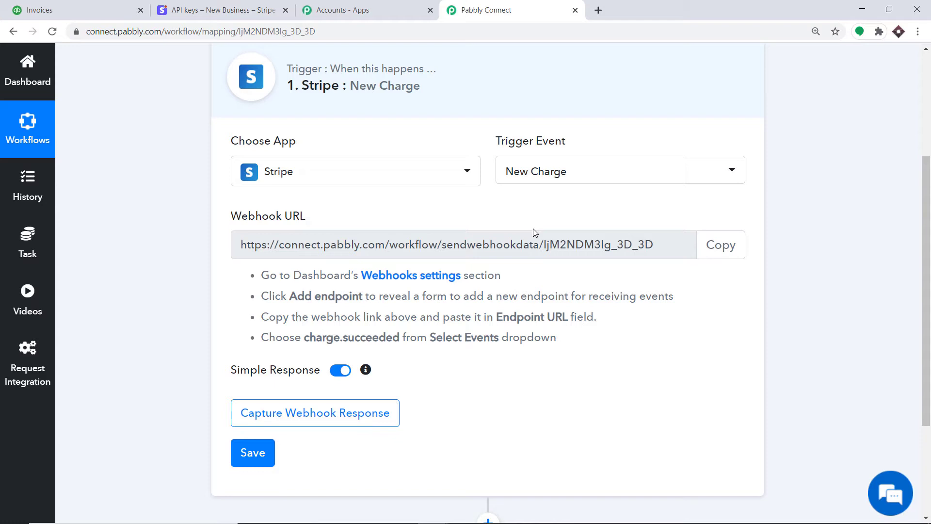
click(230, 11)
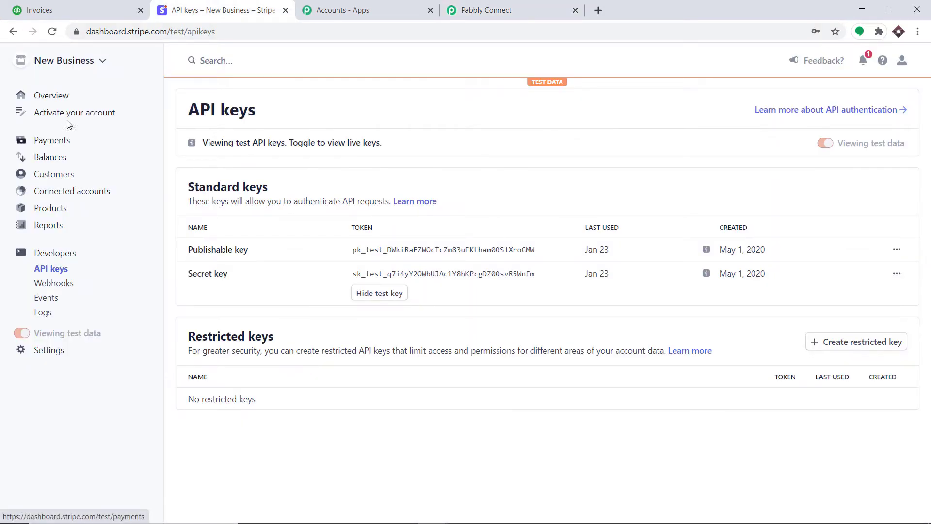
click(61, 99)
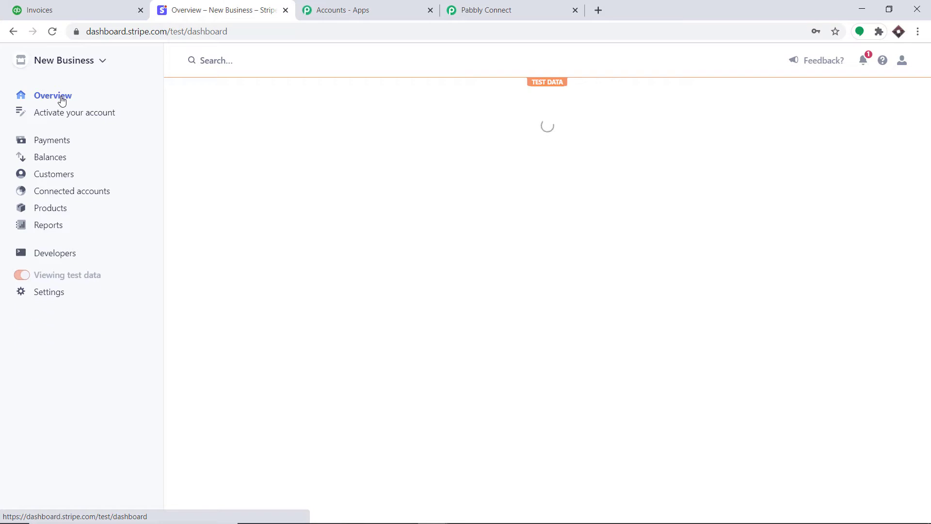
click(53, 255)
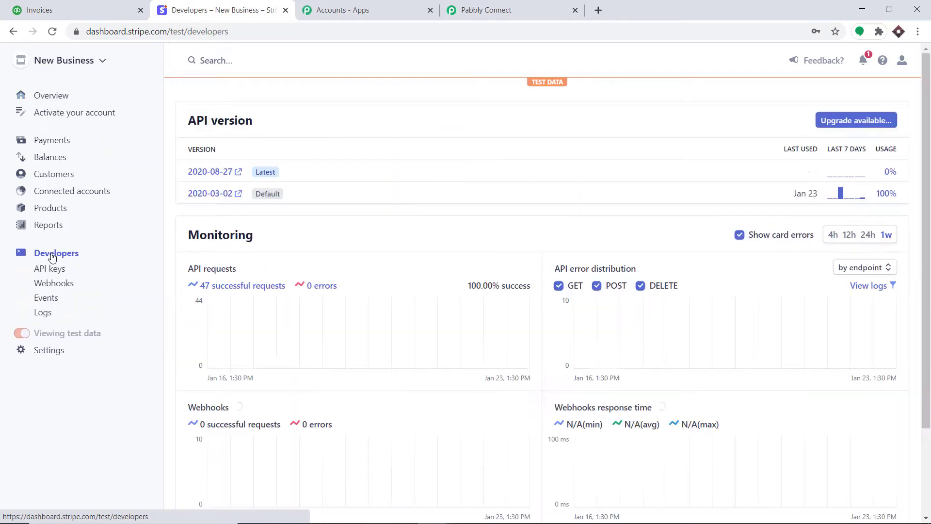
click(71, 287)
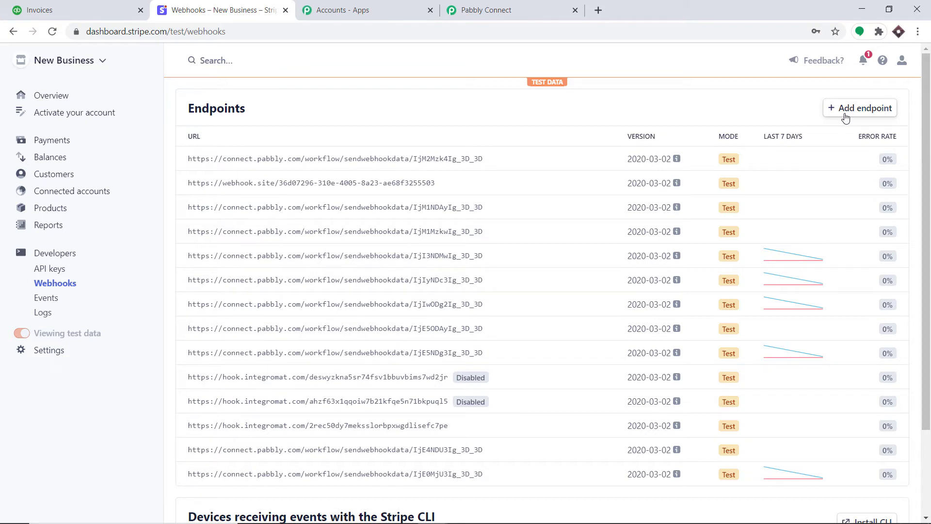
click(859, 109)
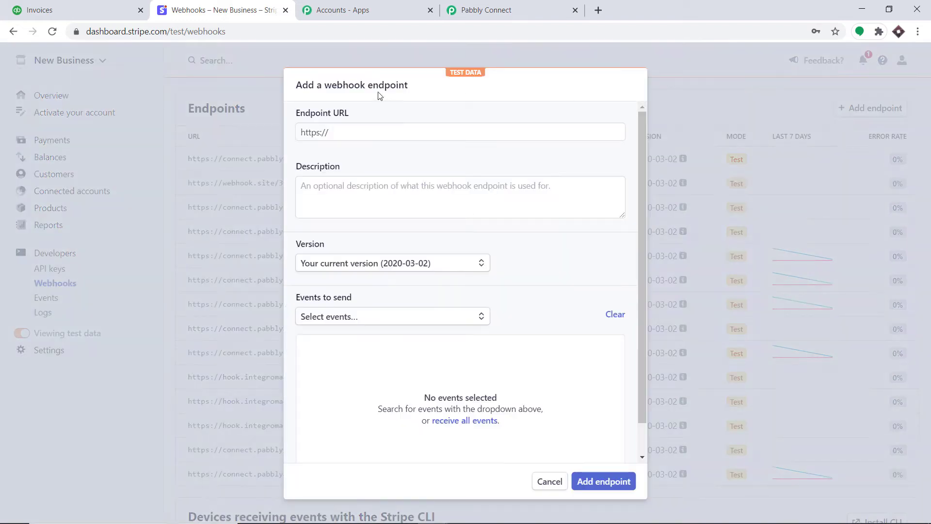
click(348, 132)
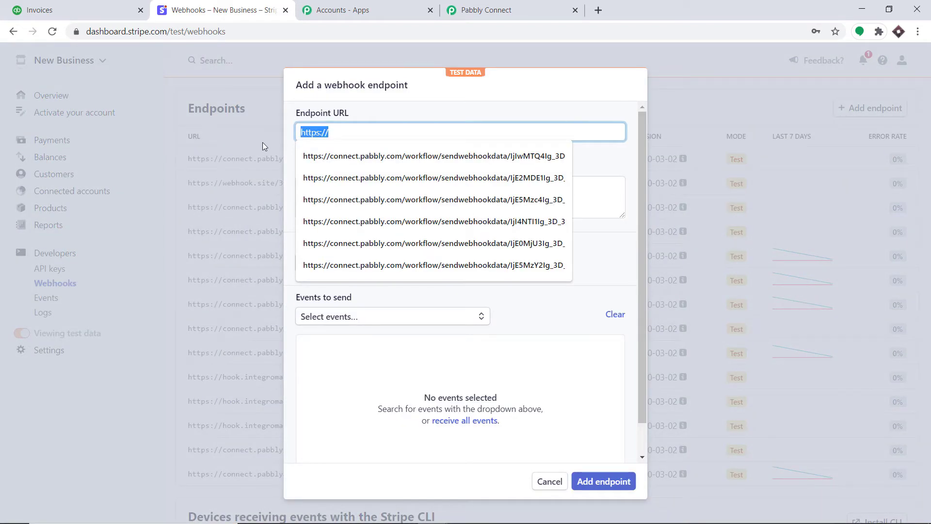
key(BackSpace)
Step: Copy the Pabbly workflow's webhook URL and return to the Stripe endpoint form
click(524, 6)
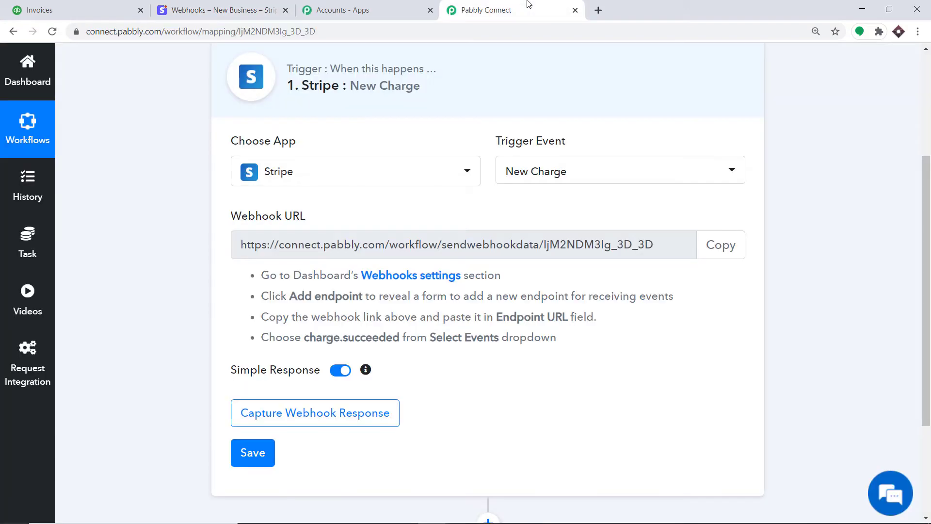
click(721, 245)
key(ctrl+c)
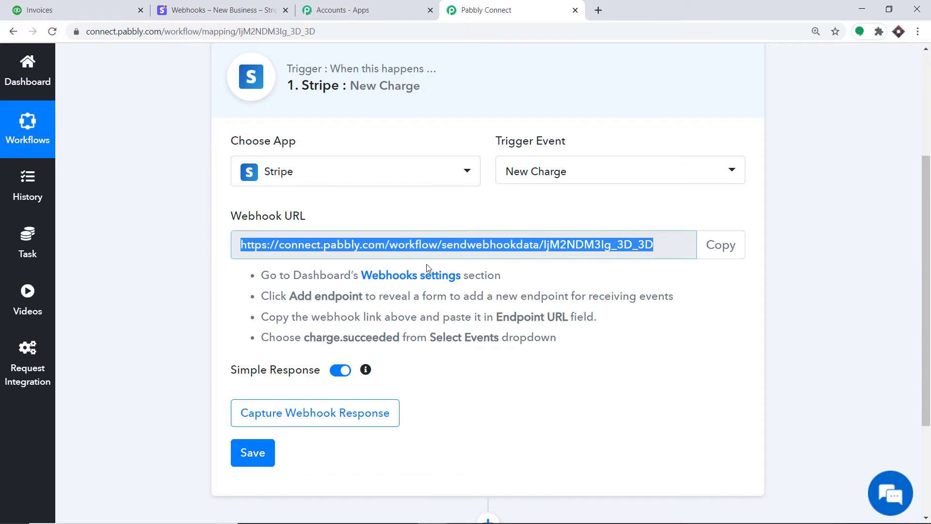
key(ctrl+2)
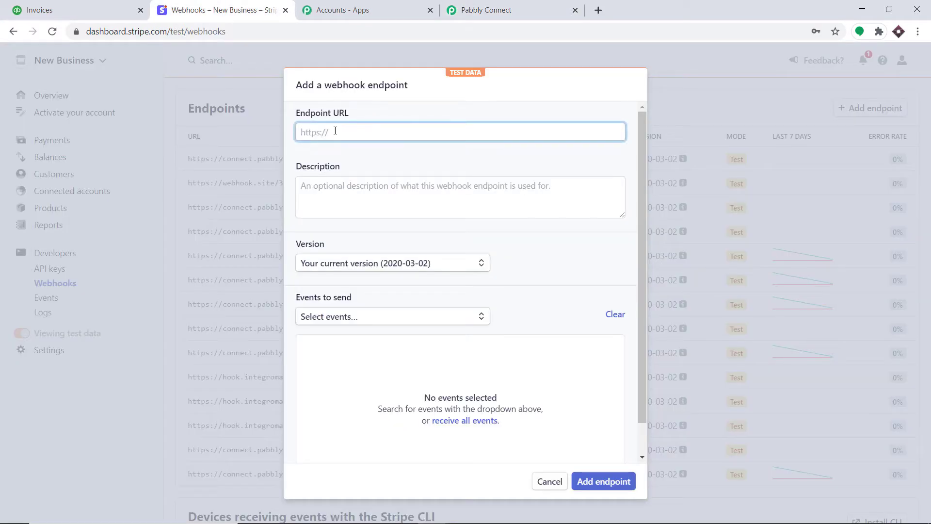
Step: Paste the Pabbly webhook URL into the Endpoint URL field
right_click(335, 131)
click(383, 223)
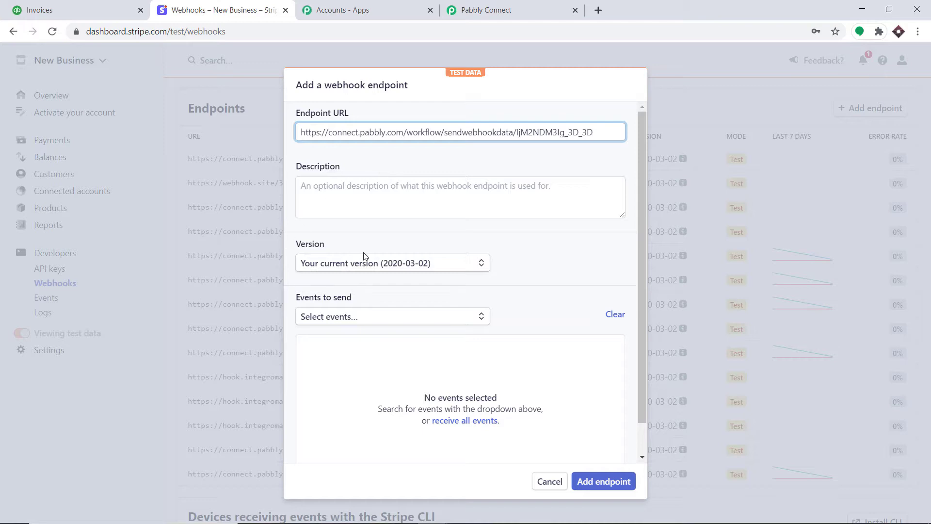
scroll(366, 257, down, 2)
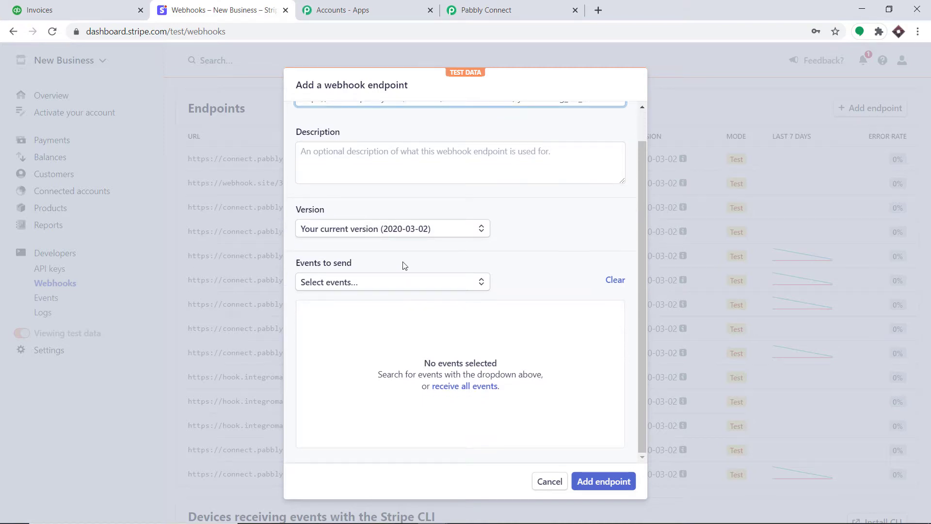
Step: Select only the charge.succeeded event and add the webhook endpoint
click(383, 283)
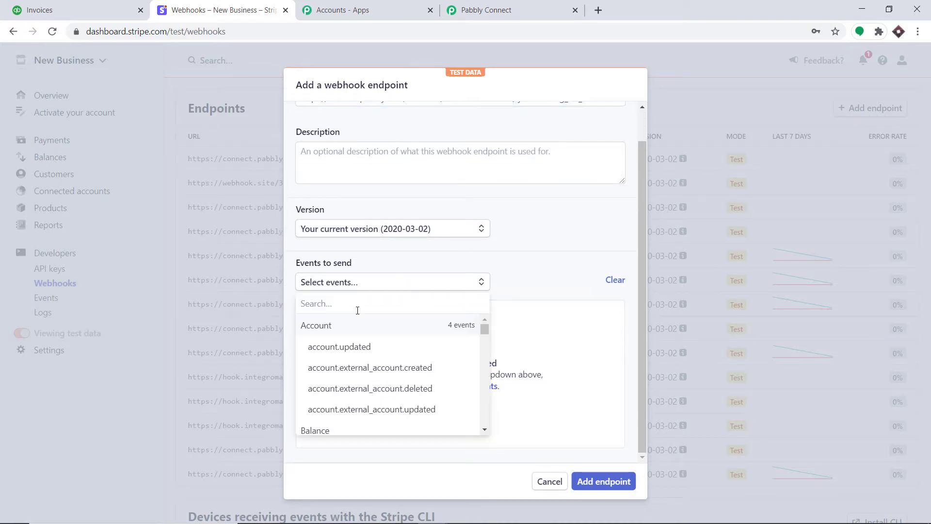
text(cap)
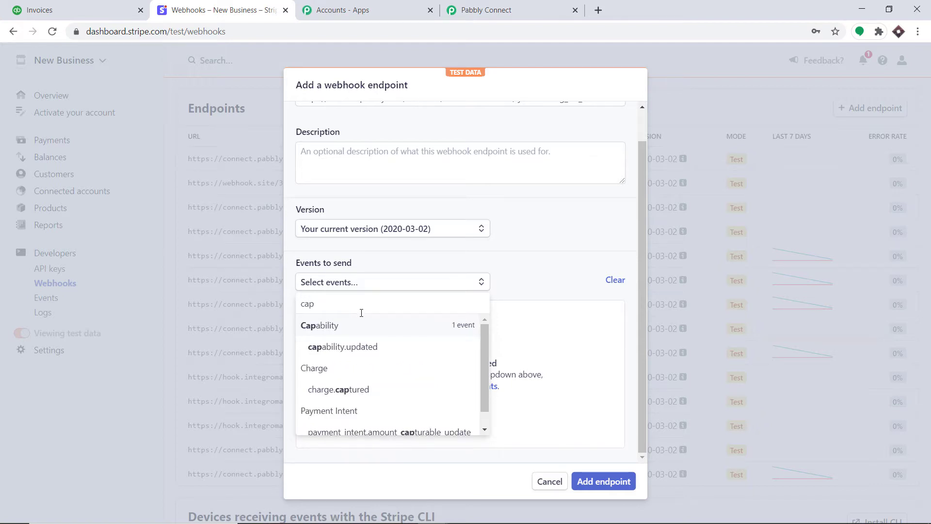
scroll(380, 369, down, 1)
scroll(381, 369, up, 1)
key(BackSpace)
key(BackSpace)
key(BackSpace)
text(c)
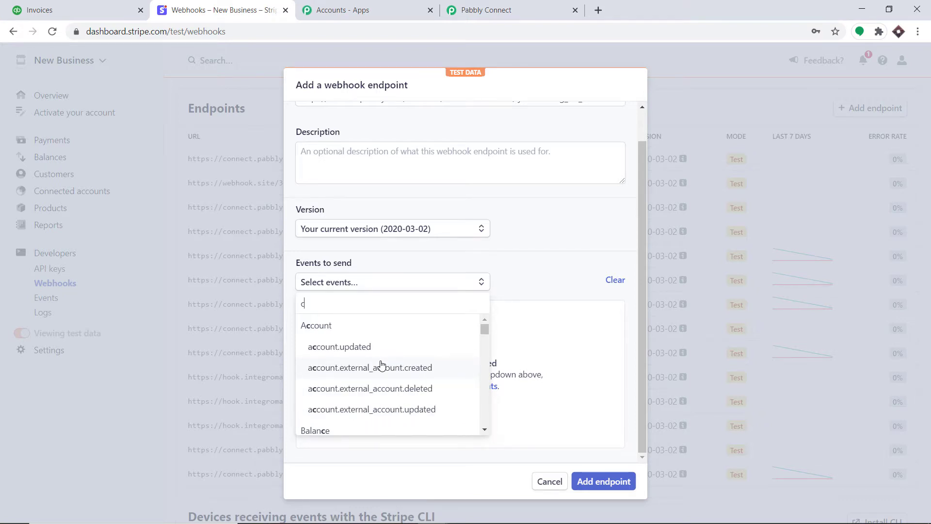
text(harge)
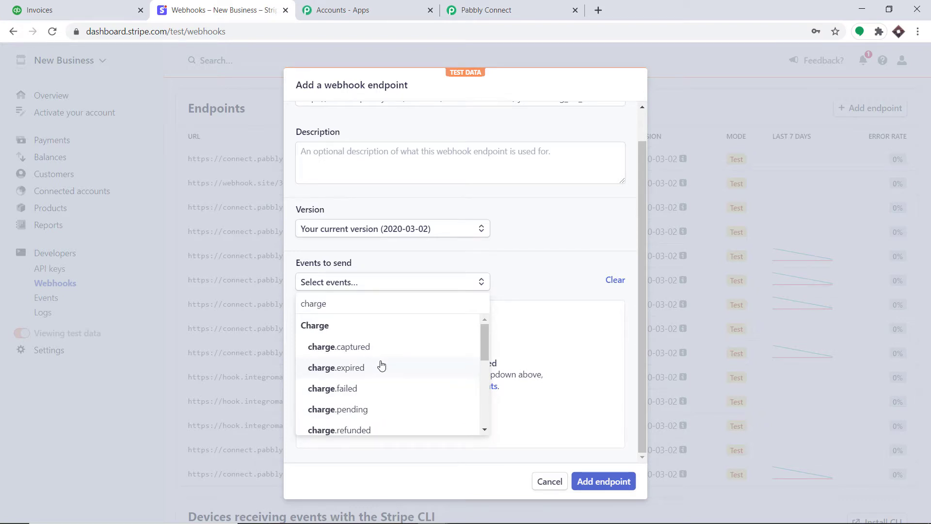
scroll(381, 367, down, 3)
click(360, 399)
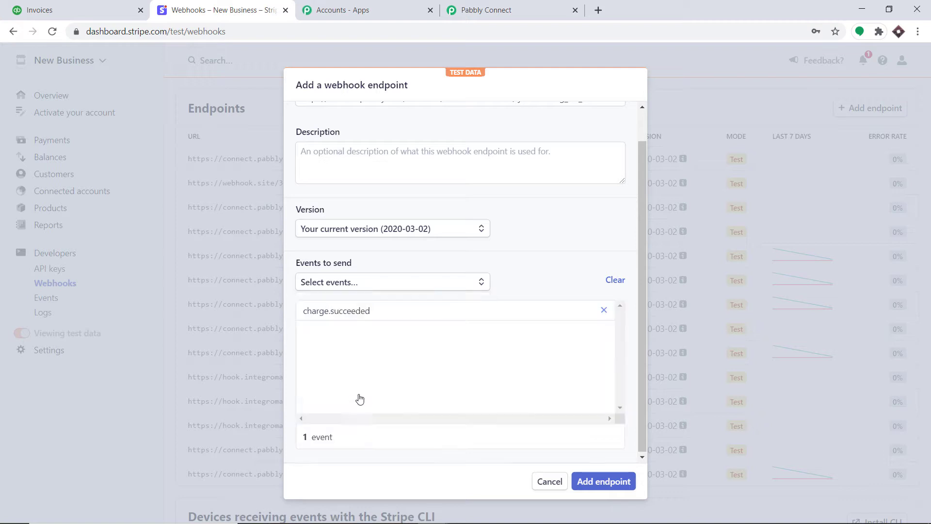
click(597, 485)
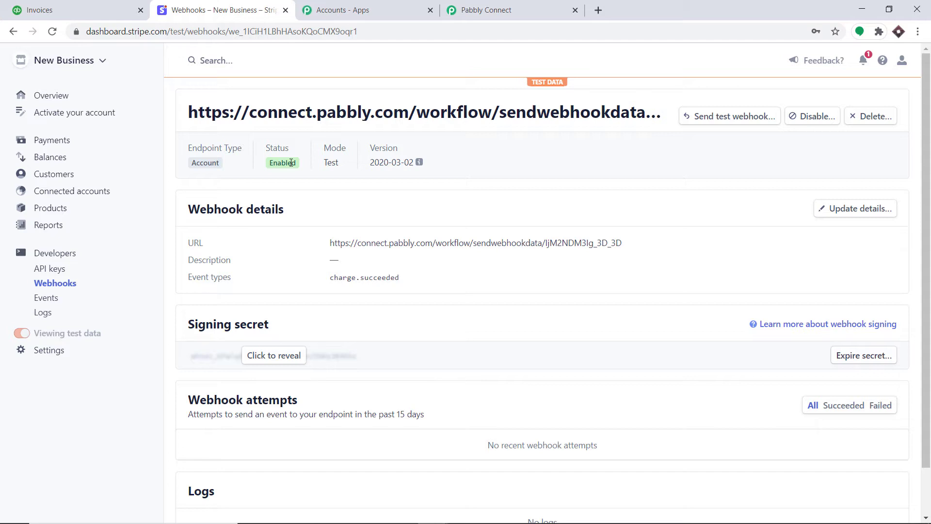
Step: Set the Pabbly trigger to capture the webhook response, then open Stripe's Payments list
click(503, 7)
scroll(510, 96, down, 2)
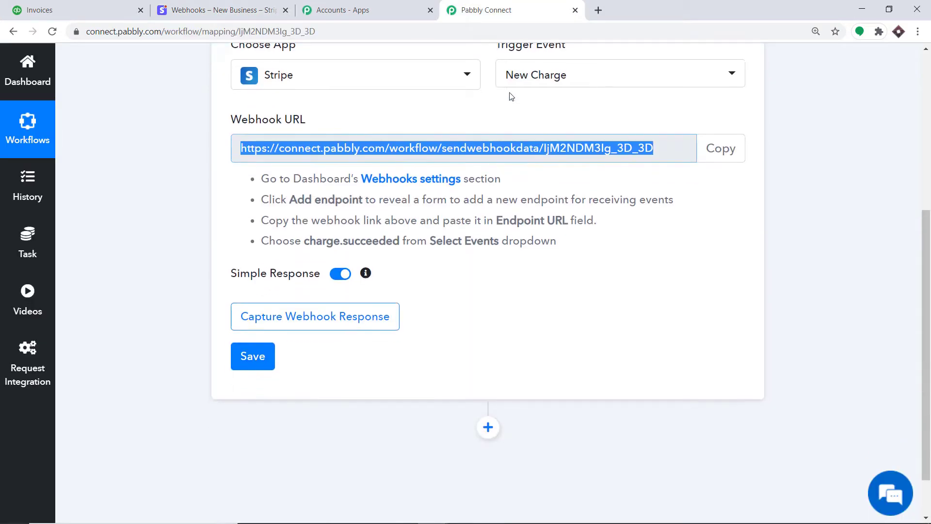
scroll(504, 112, down, 1)
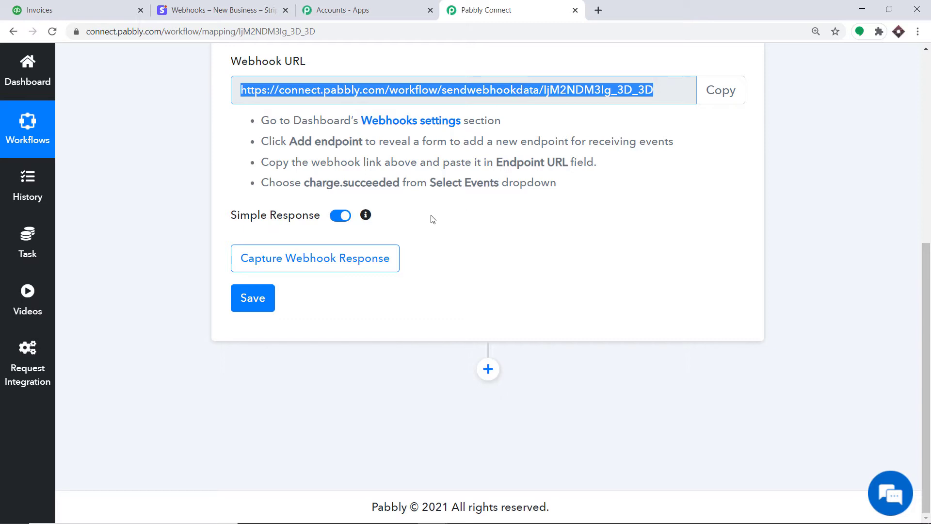
click(281, 267)
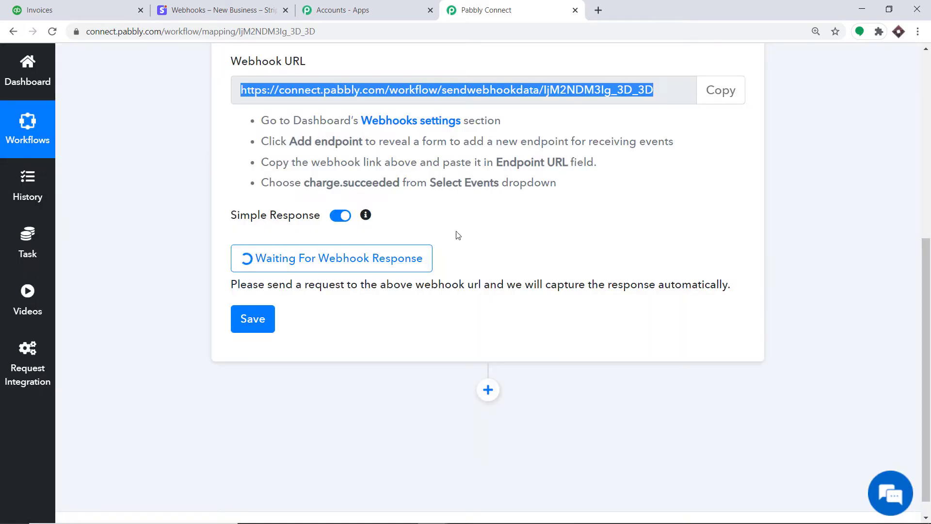
click(226, 9)
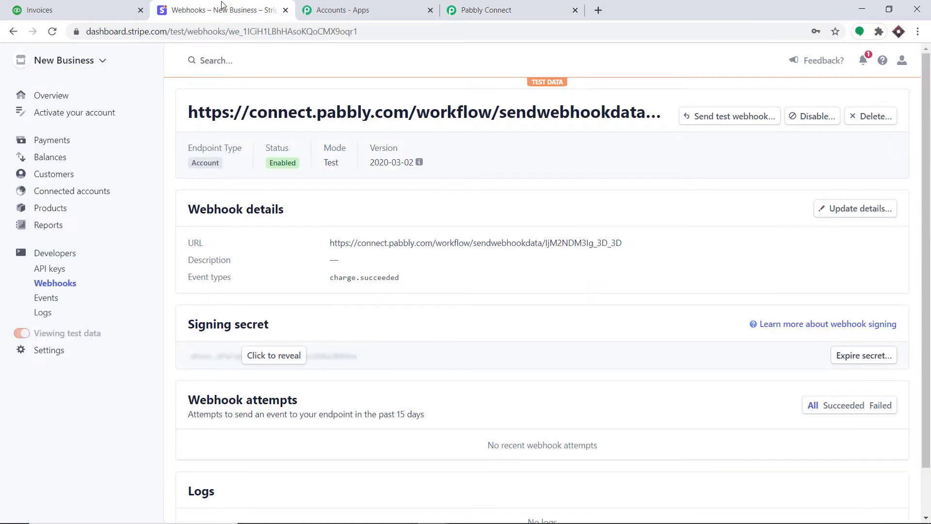
click(56, 142)
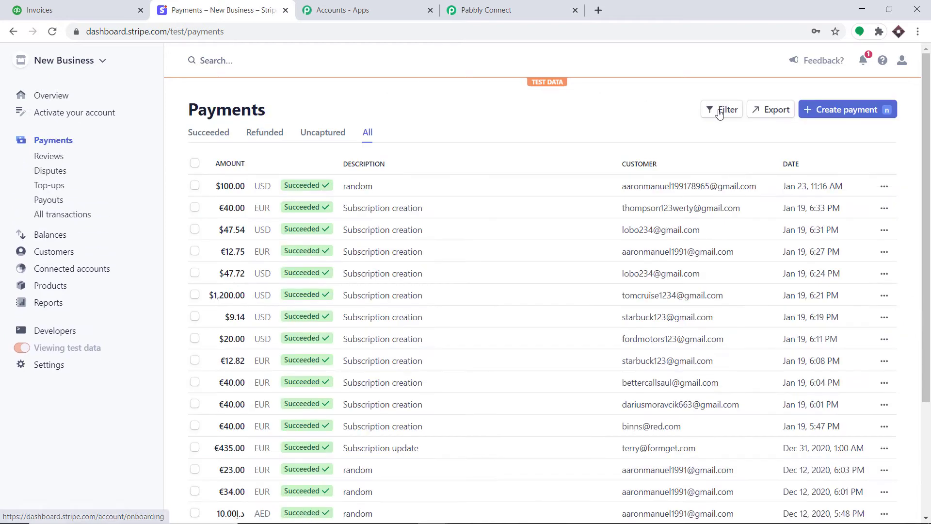
Step: Create a Stripe payment of 125 USD and choose to add a new customer
click(828, 115)
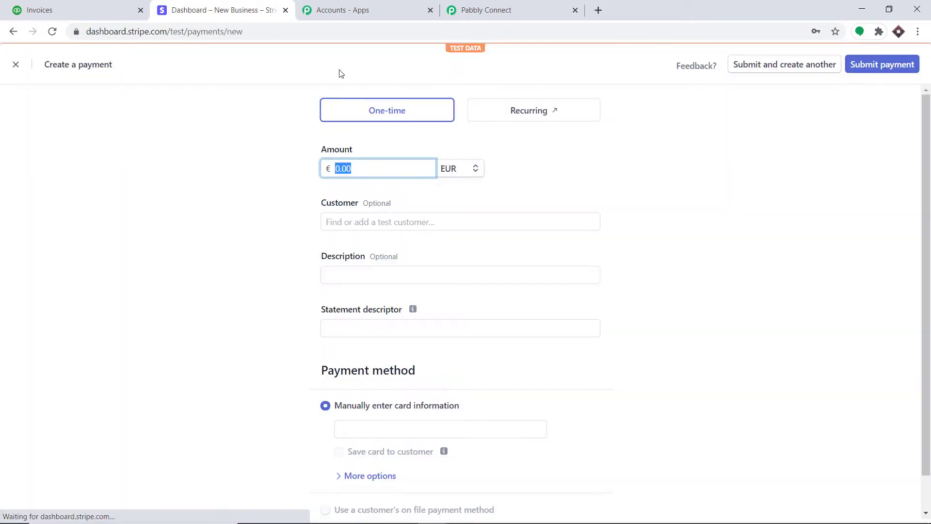
click(353, 163)
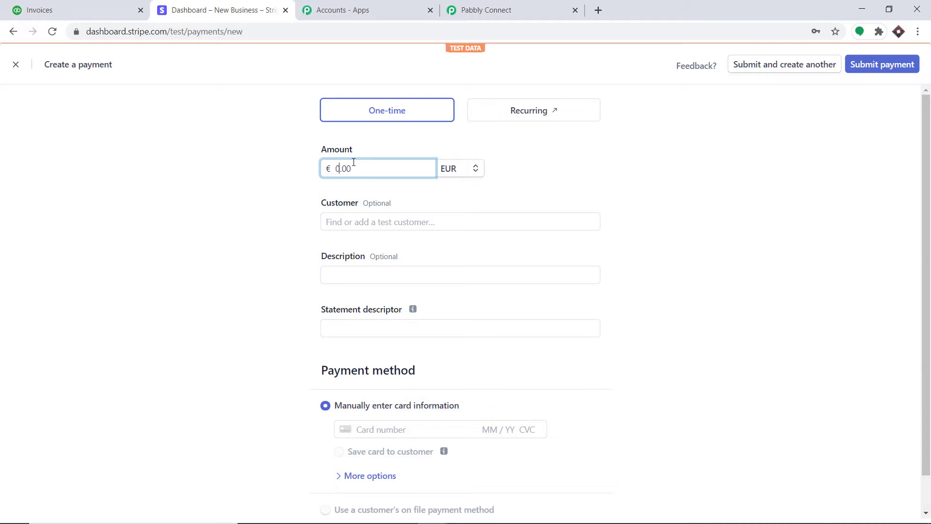
text(125)
click(465, 173)
click(468, 210)
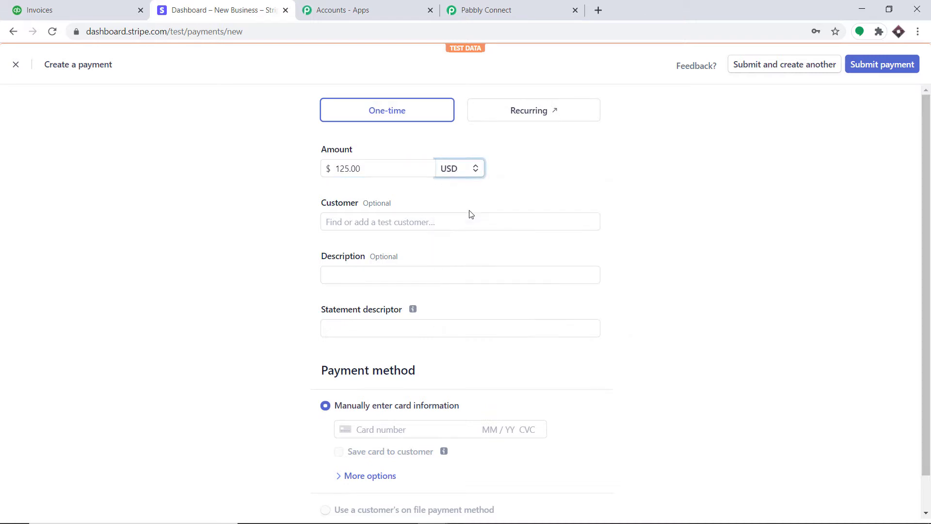
click(365, 223)
click(366, 245)
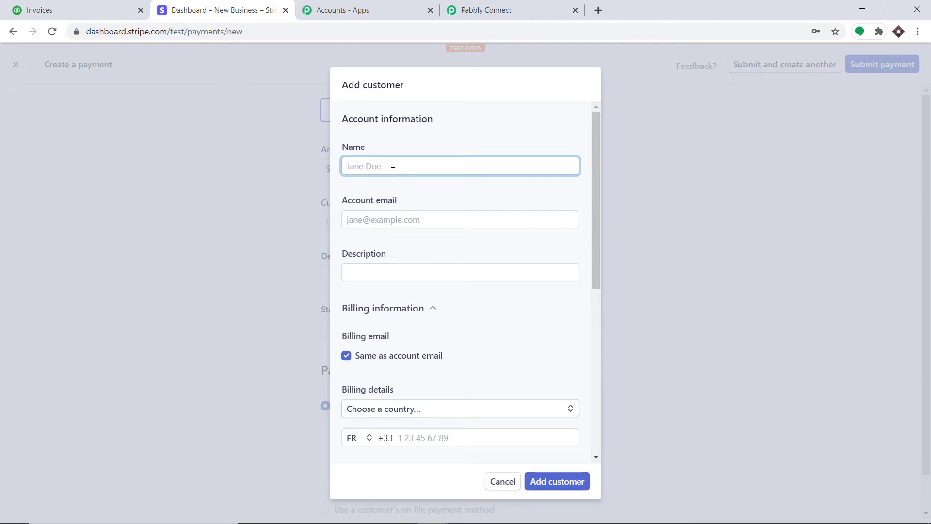
Step: Enter the customer's full name, e-mail address and the description CNN
click(391, 220)
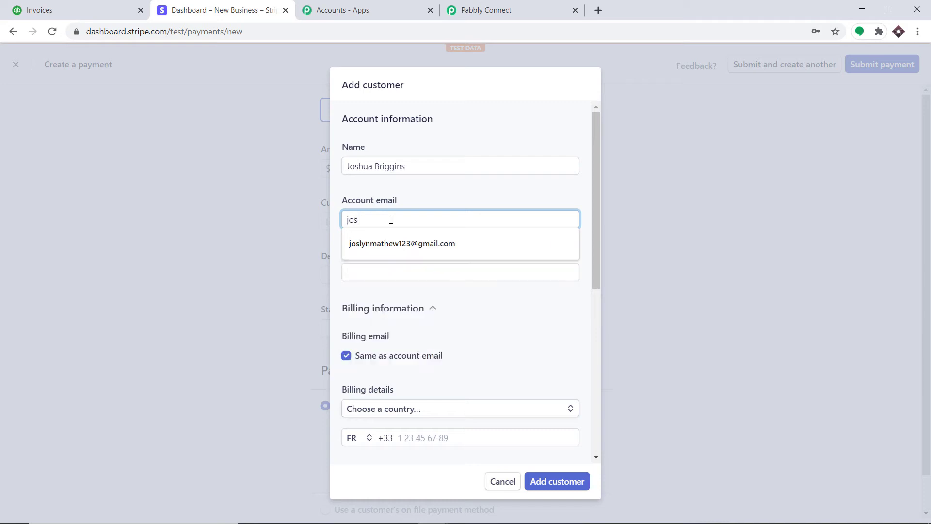
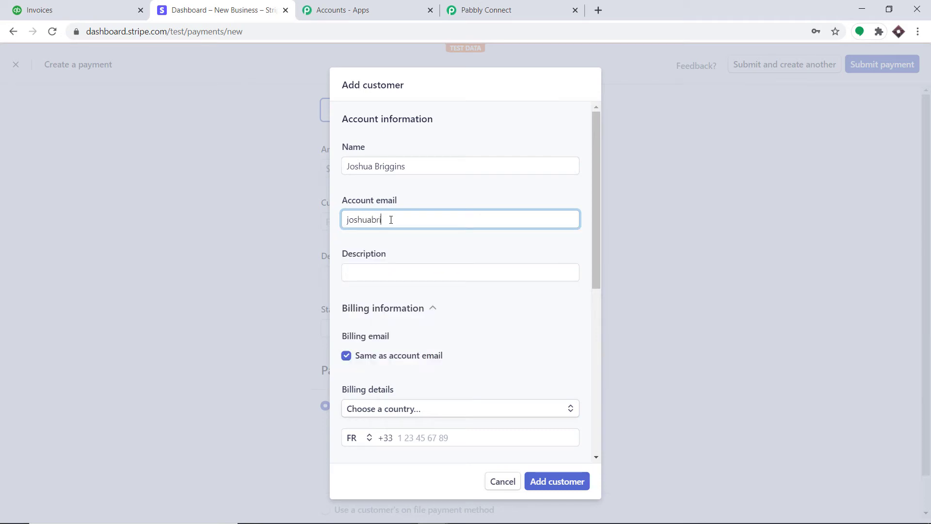
click(377, 268)
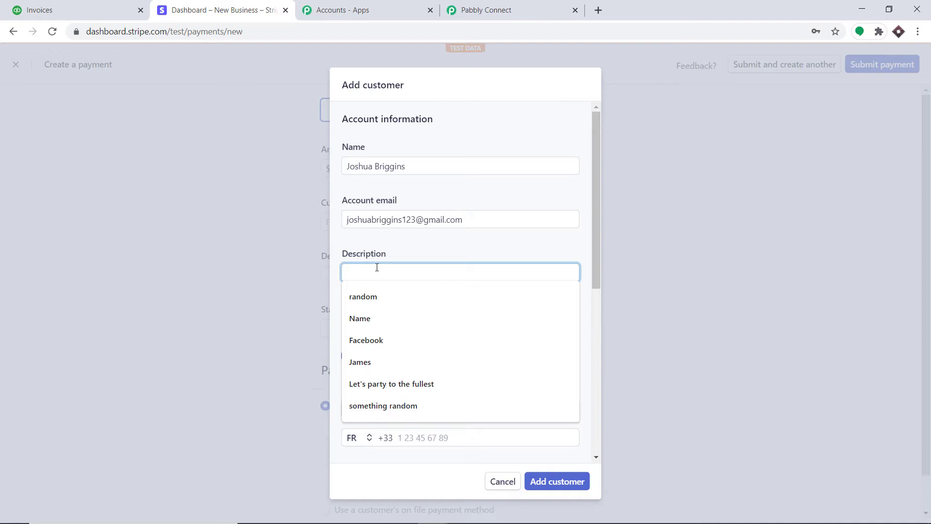
text(CNN)
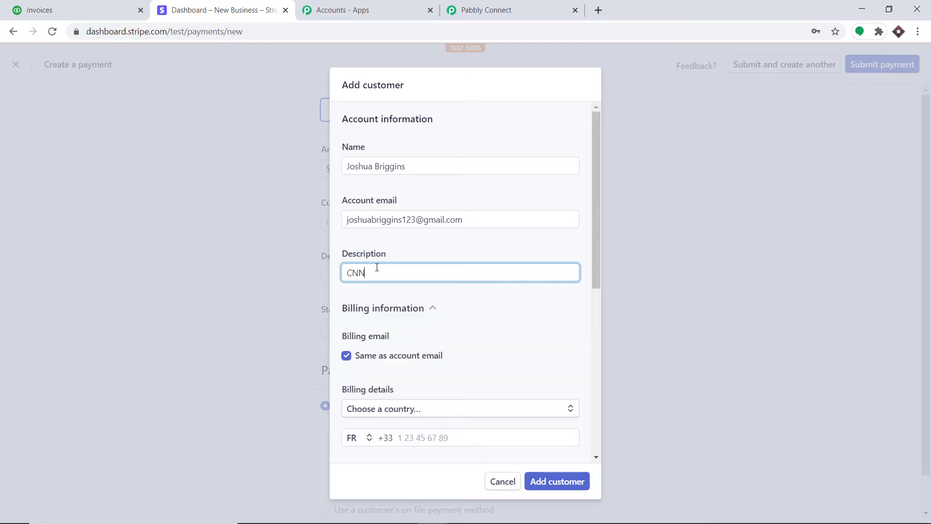
drag(599, 229, 597, 307)
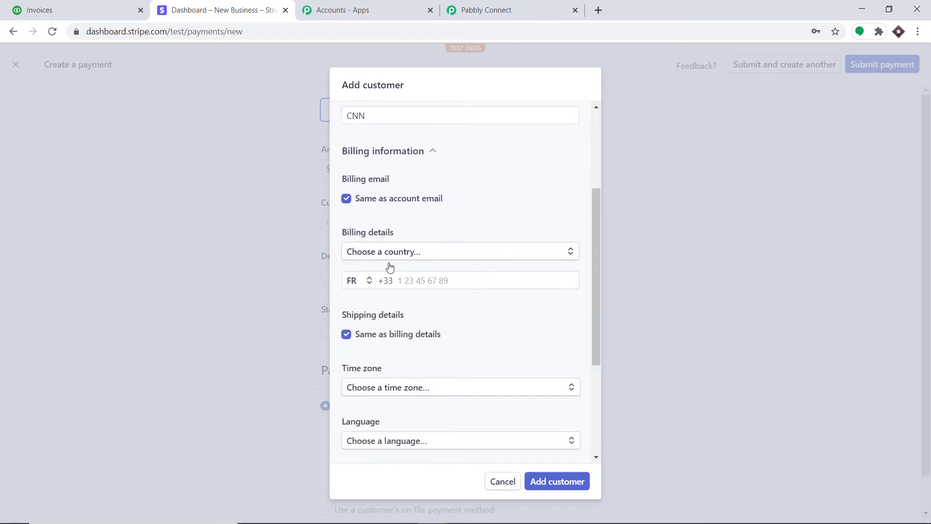
Step: Set the billing country to India and fill in both street address lines
click(411, 253)
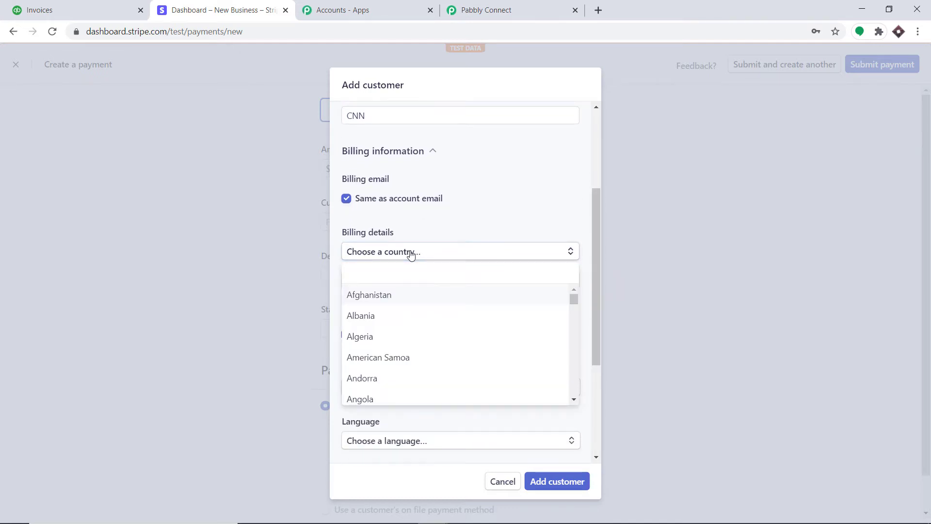
text(India)
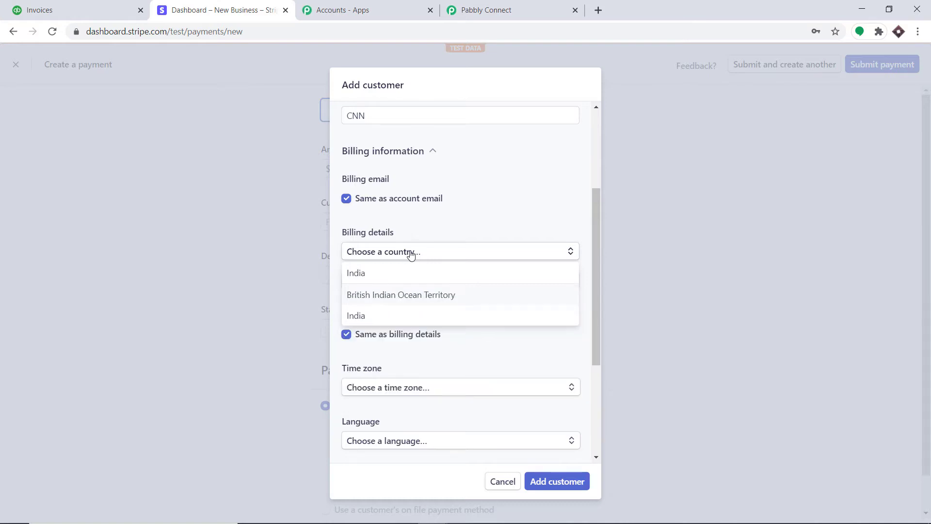
click(357, 316)
click(385, 276)
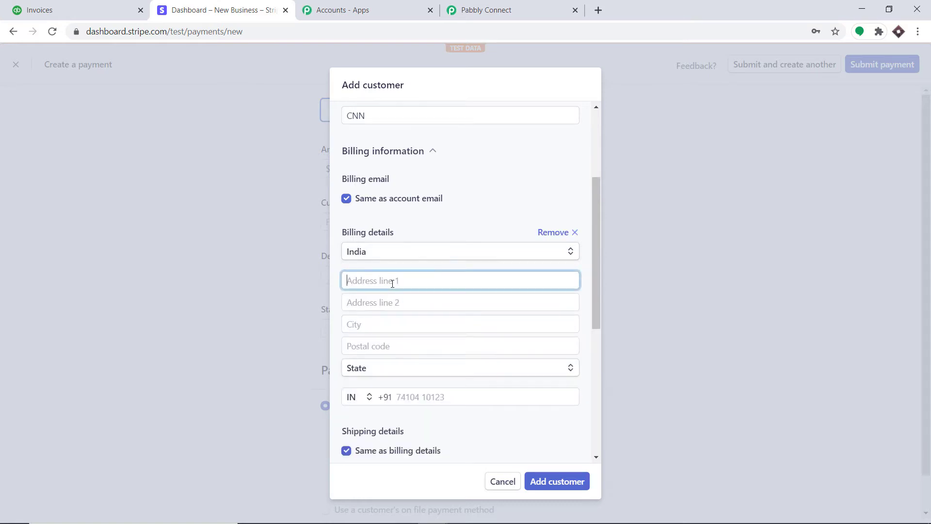
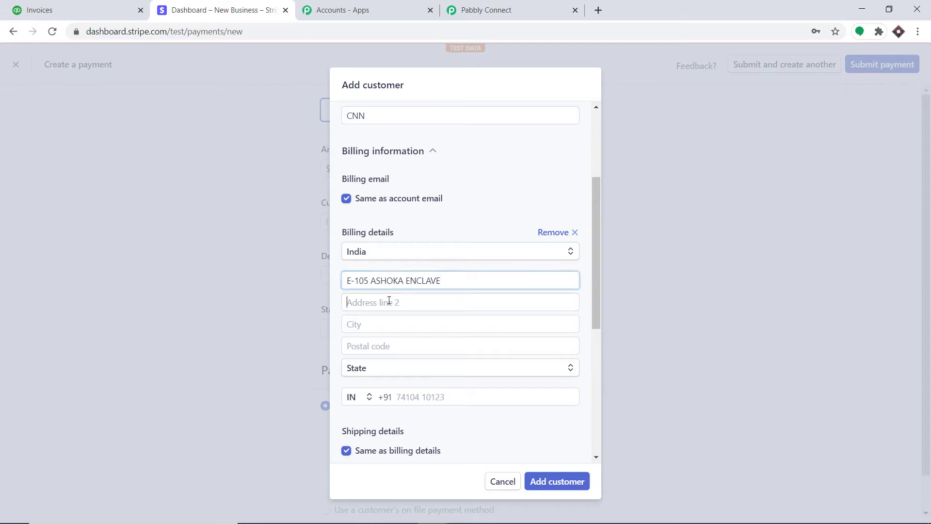
click(389, 301)
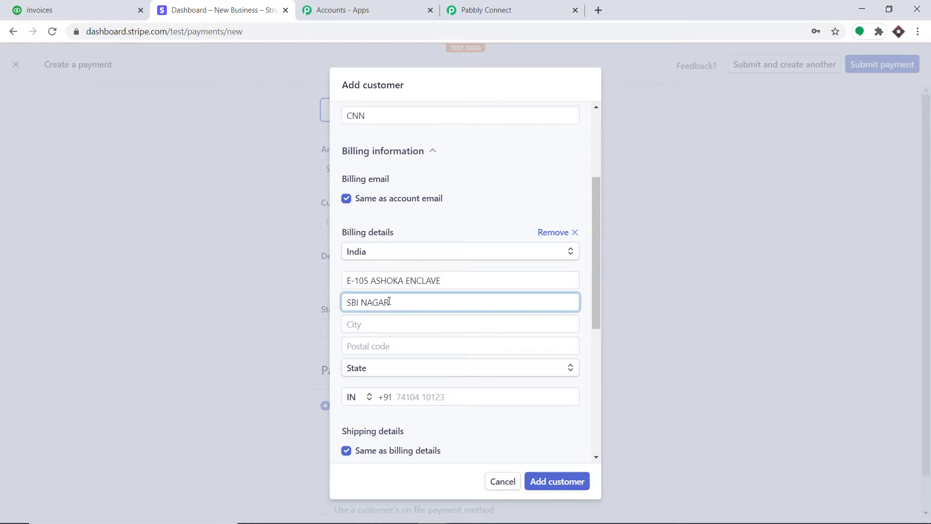
Step: Enter the city and postal code, choose Madhya Pradesh, and add the phone number
click(378, 325)
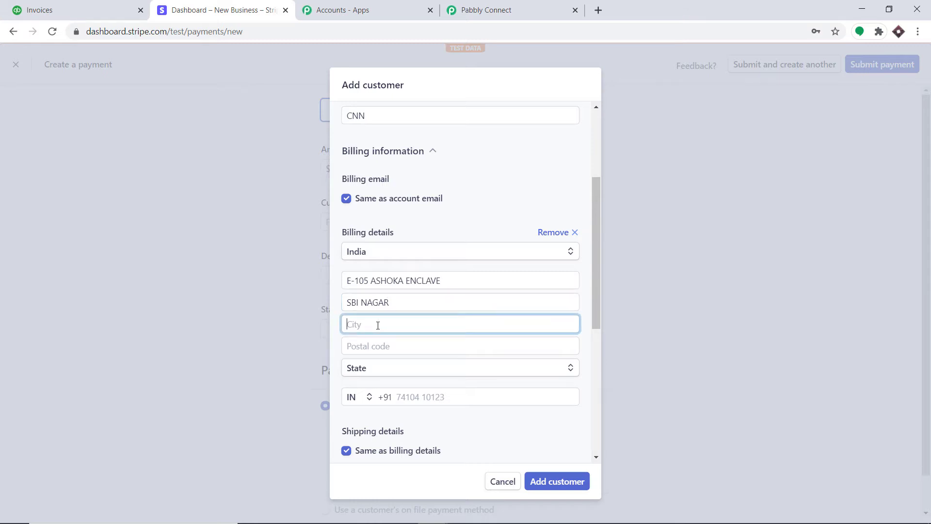
text(BHOPAL)
click(376, 342)
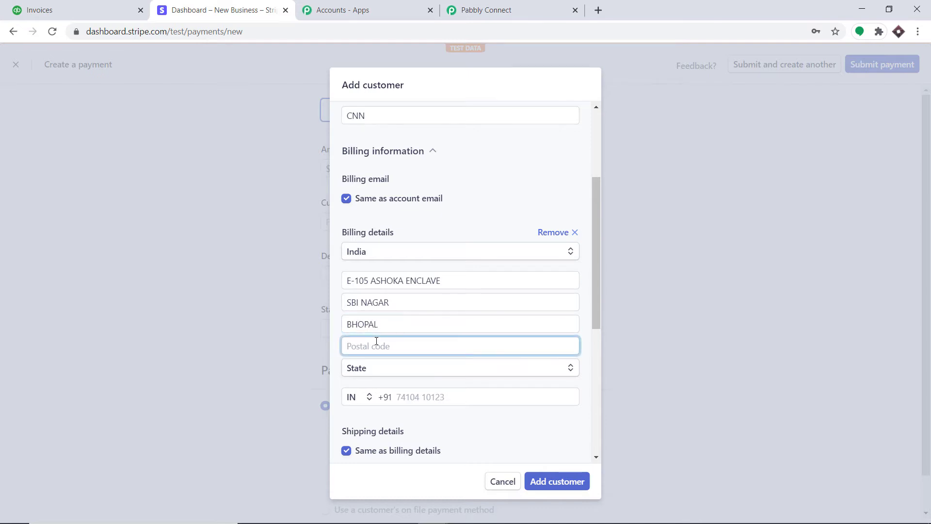
text(462026)
click(370, 368)
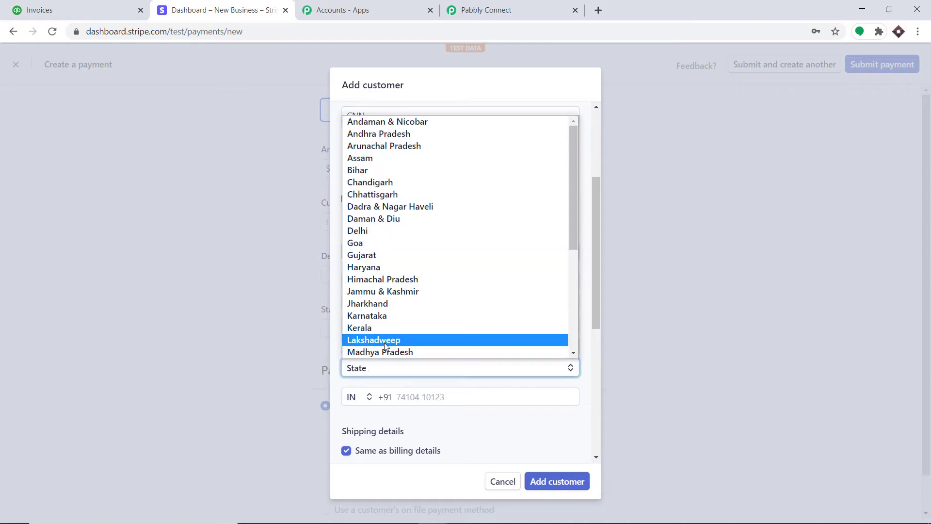
click(393, 354)
click(420, 394)
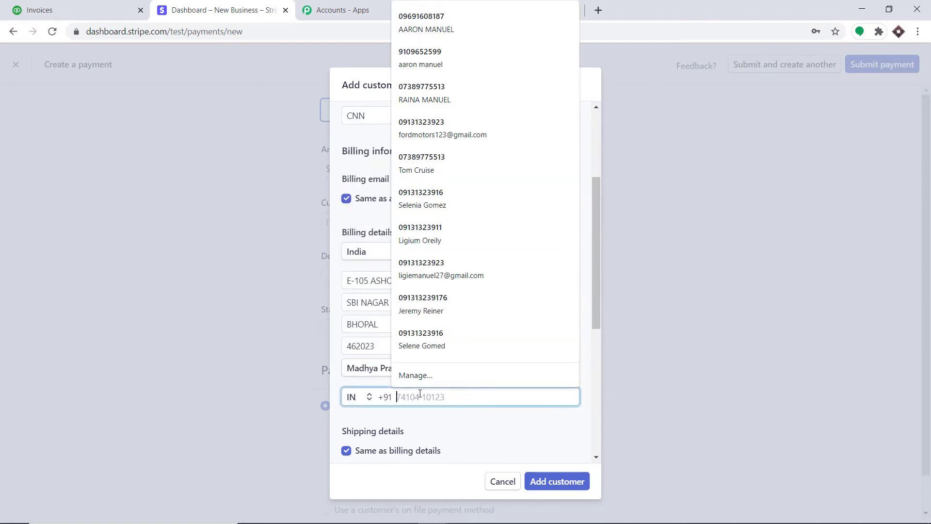
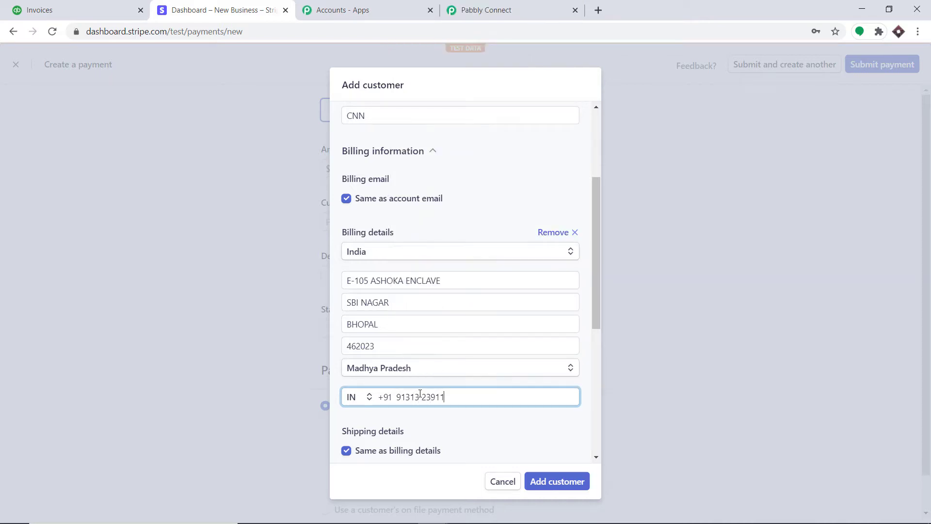
scroll(520, 400, down, 3)
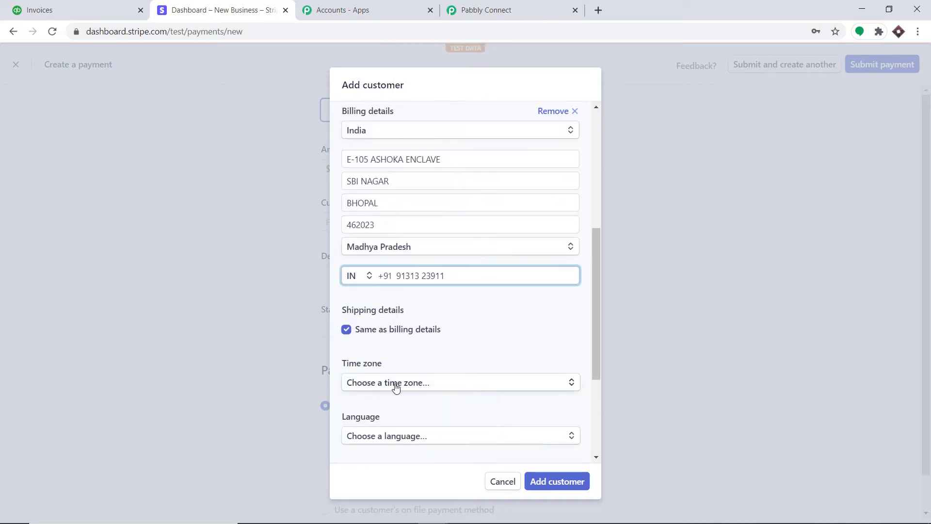
Step: Set the customer's language to English and currency to USD - US Dollar
click(378, 378)
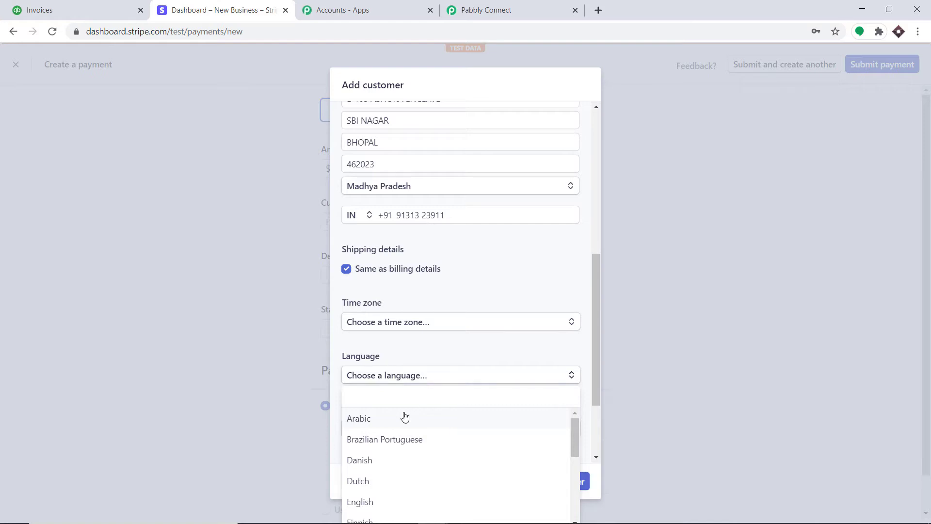
scroll(372, 435, down, 1)
click(364, 449)
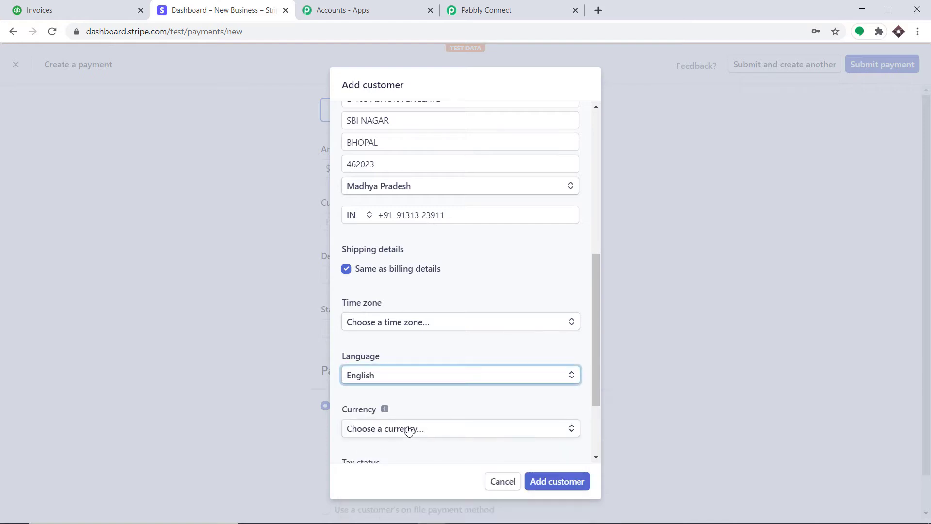
scroll(407, 429, down, 1)
click(408, 426)
click(433, 370)
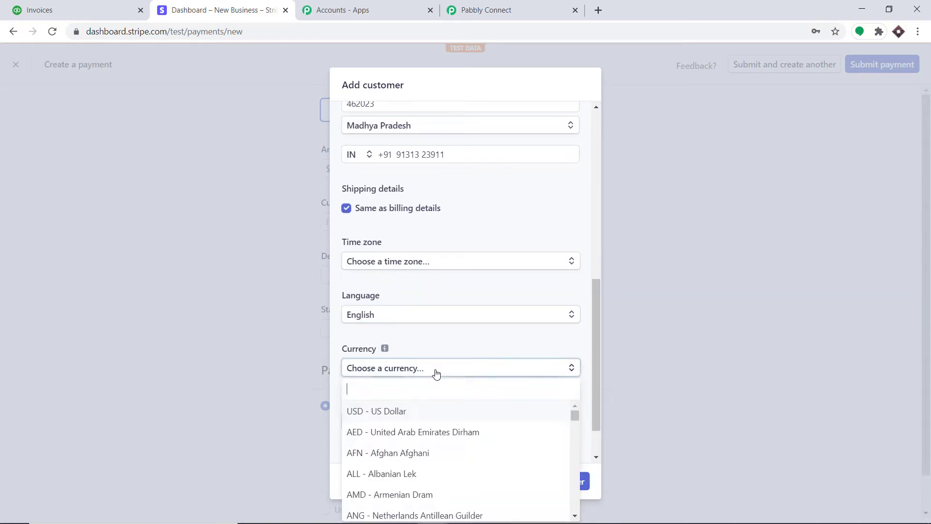
click(406, 412)
Step: Mark the customer's tax status as Exempt and save the new customer
click(414, 426)
click(413, 435)
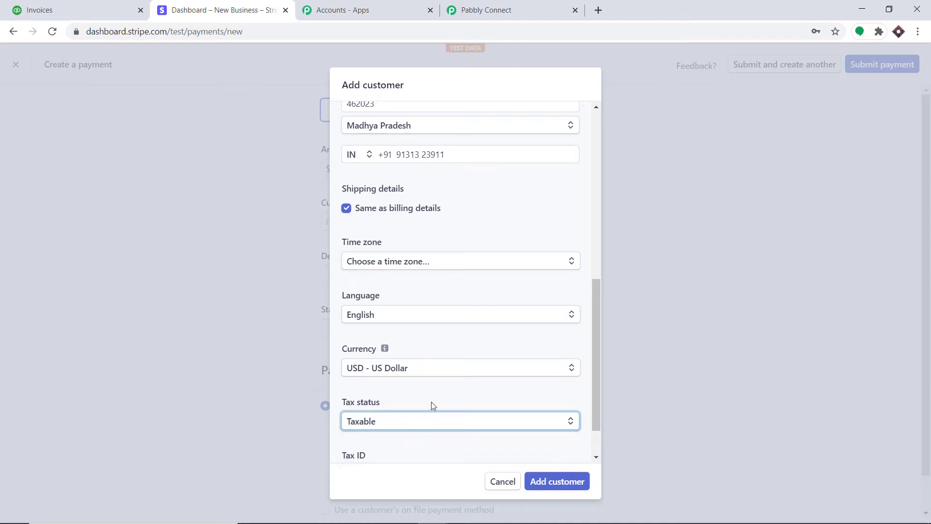
scroll(451, 387, down, 1)
click(399, 372)
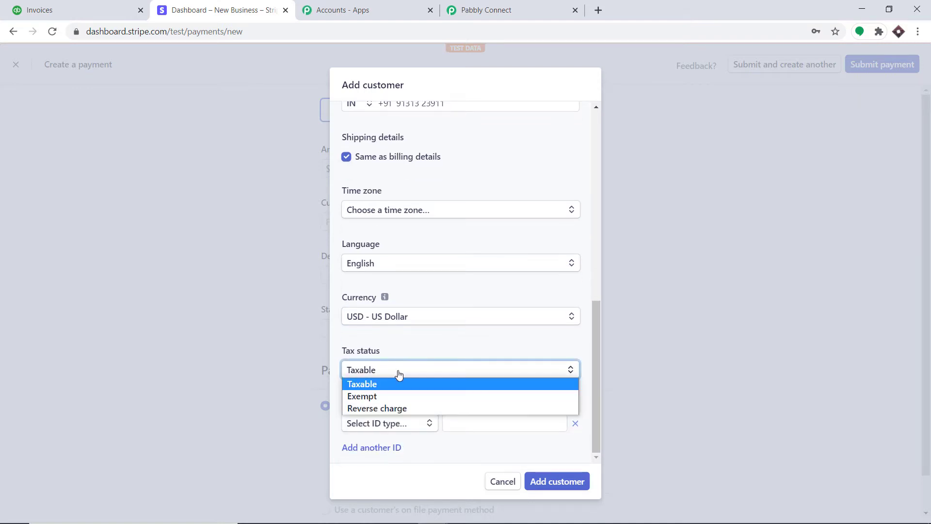
click(400, 396)
scroll(436, 341, up, 8)
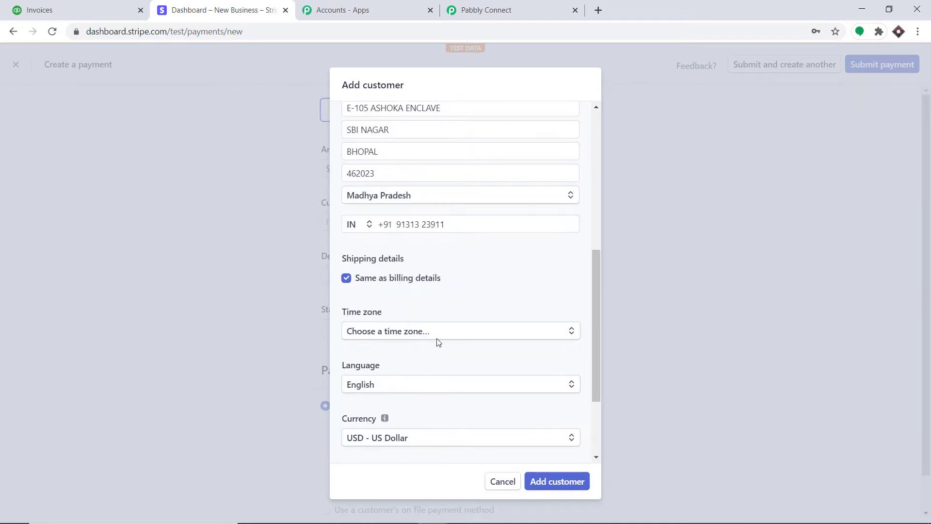
scroll(437, 343, up, 2)
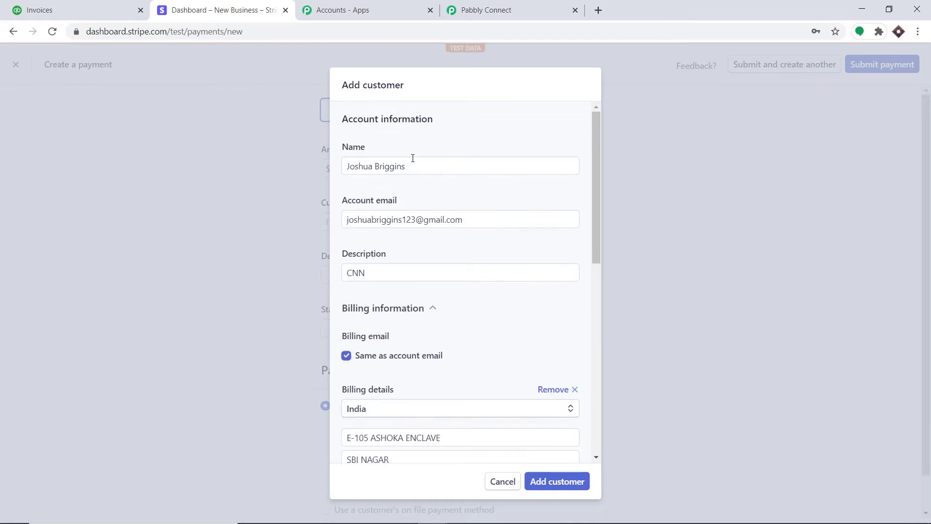
scroll(412, 158, down, 1)
scroll(405, 176, up, 1)
scroll(395, 270, down, 3)
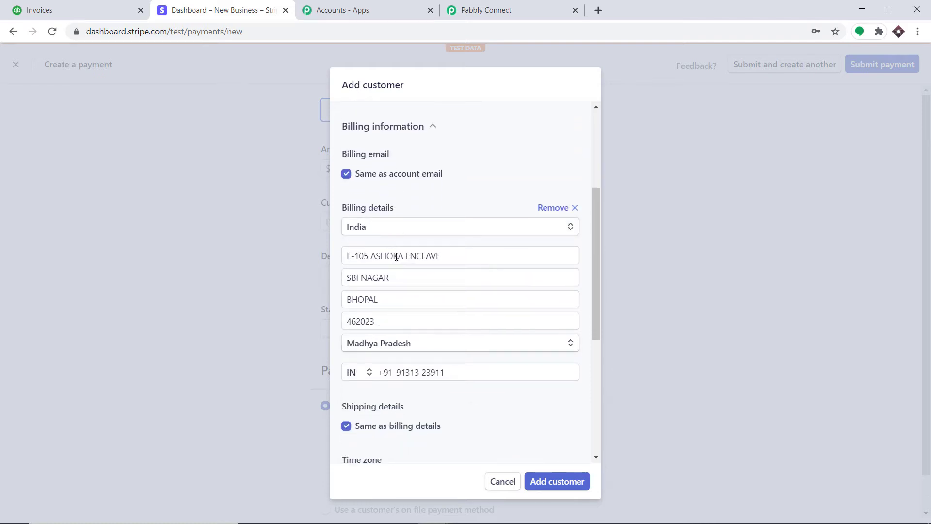
scroll(370, 353, down, 3)
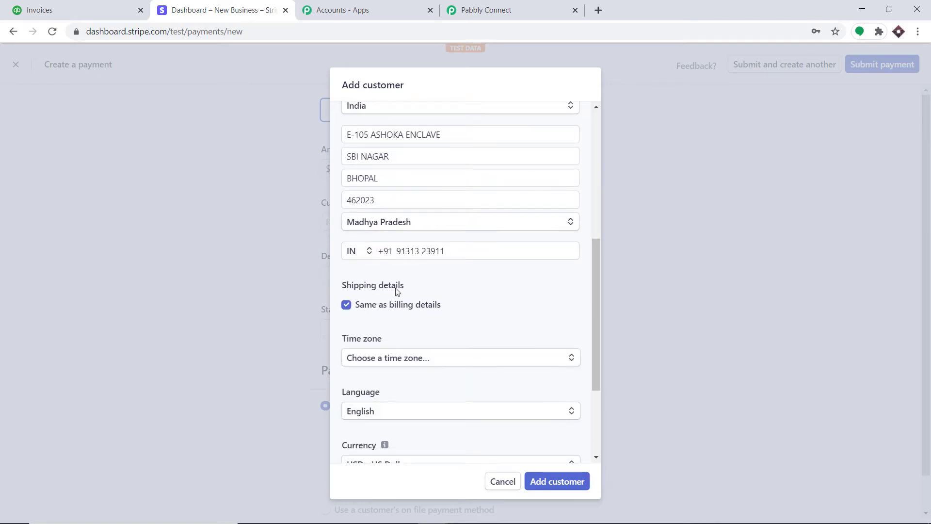
scroll(383, 354, down, 3)
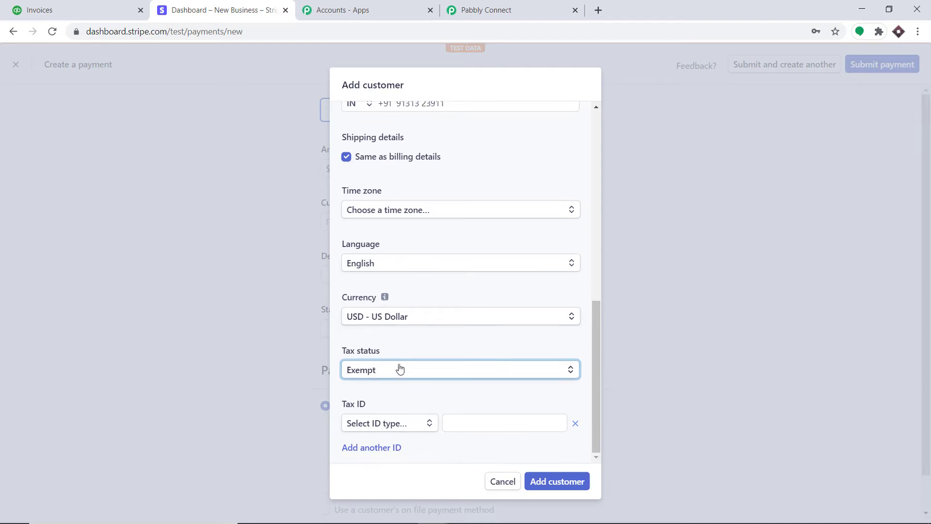
click(444, 349)
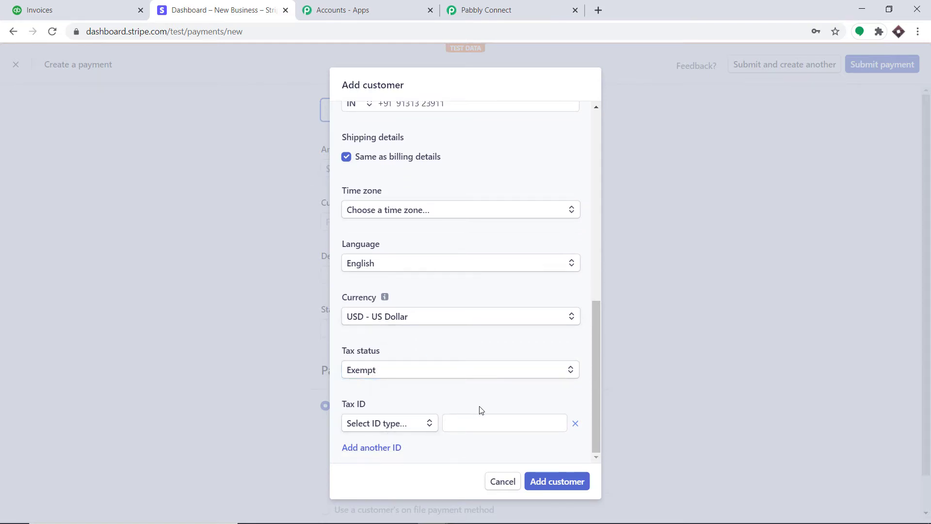
click(557, 485)
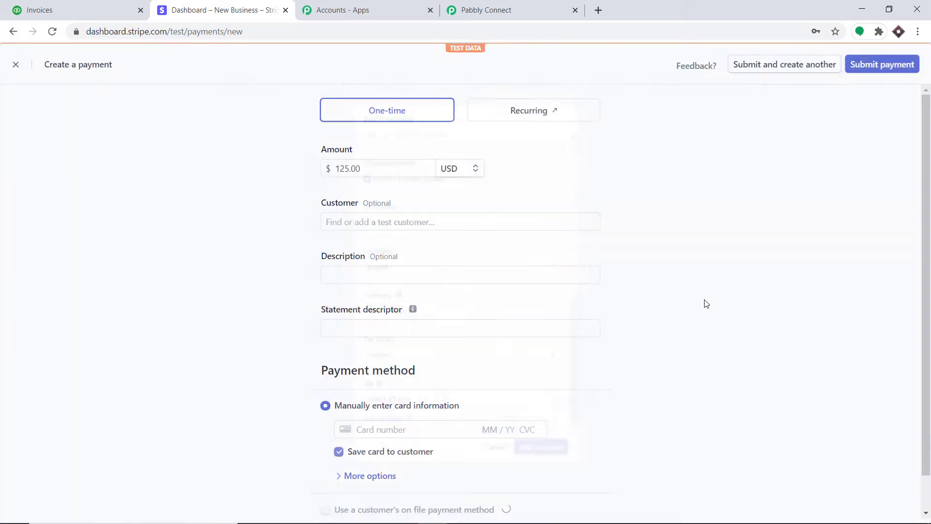
Step: Give the payment the description CNN and the statement descriptor Pabbly
click(385, 280)
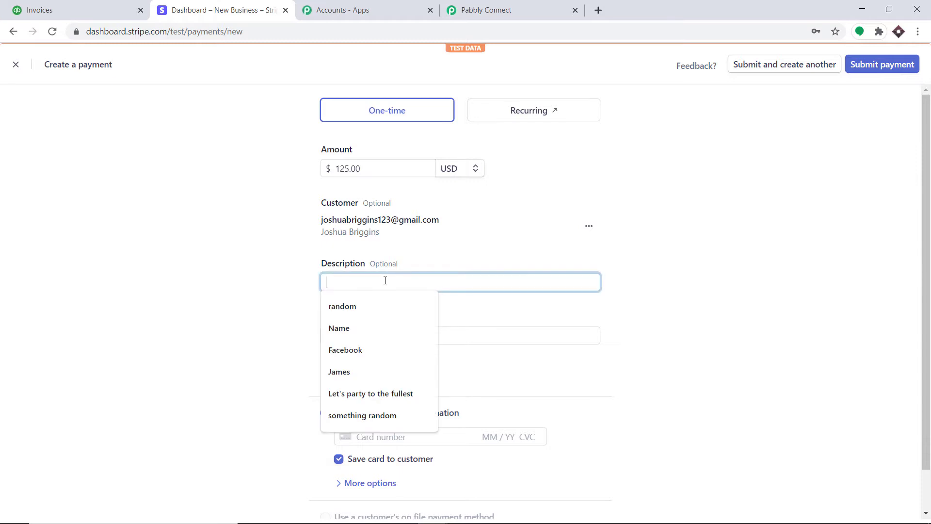
text(CNN)
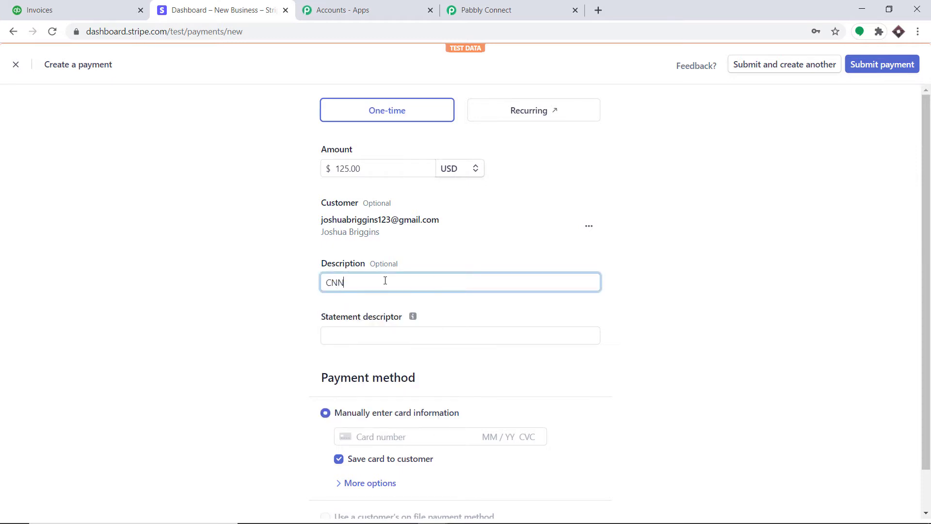
click(826, 221)
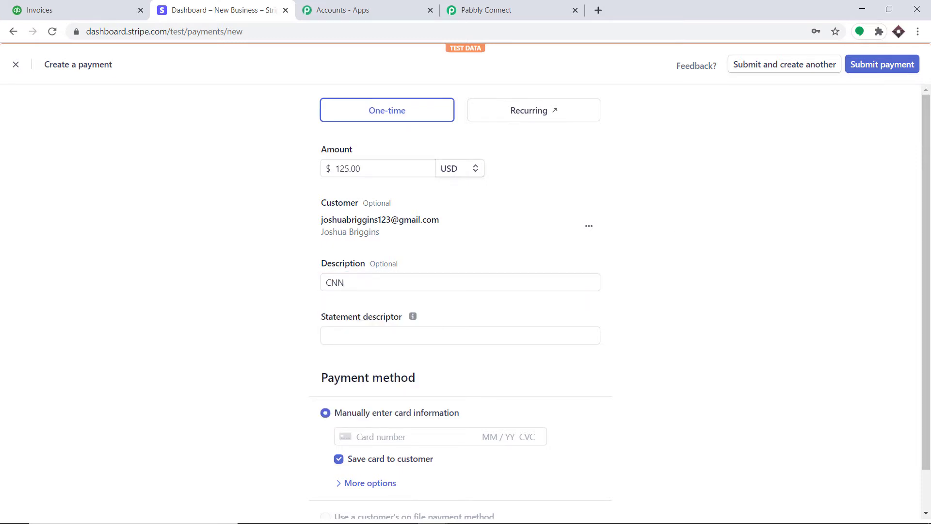
scroll(826, 220, down, 1)
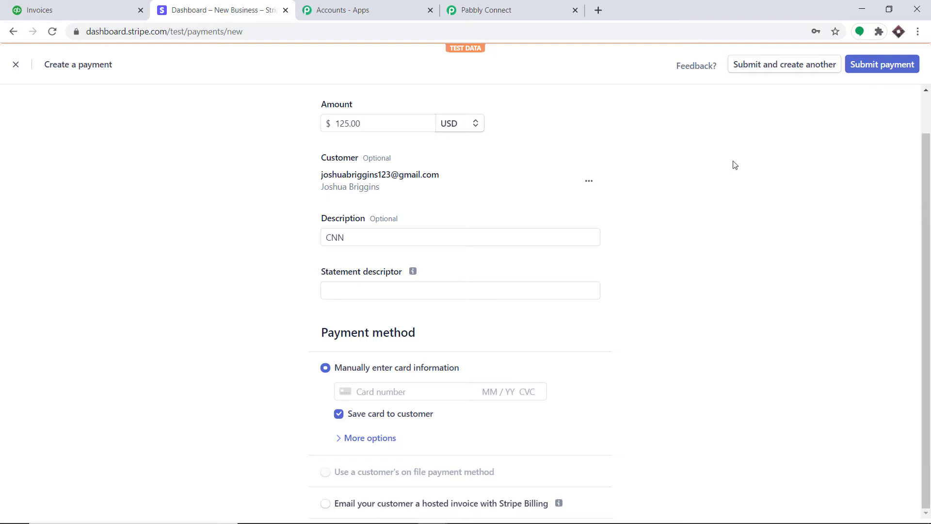
click(380, 296)
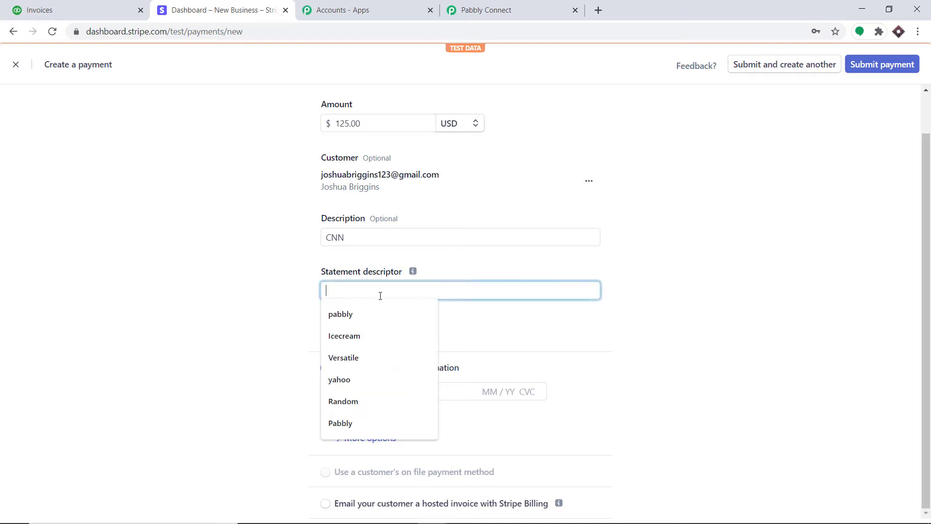
click(350, 422)
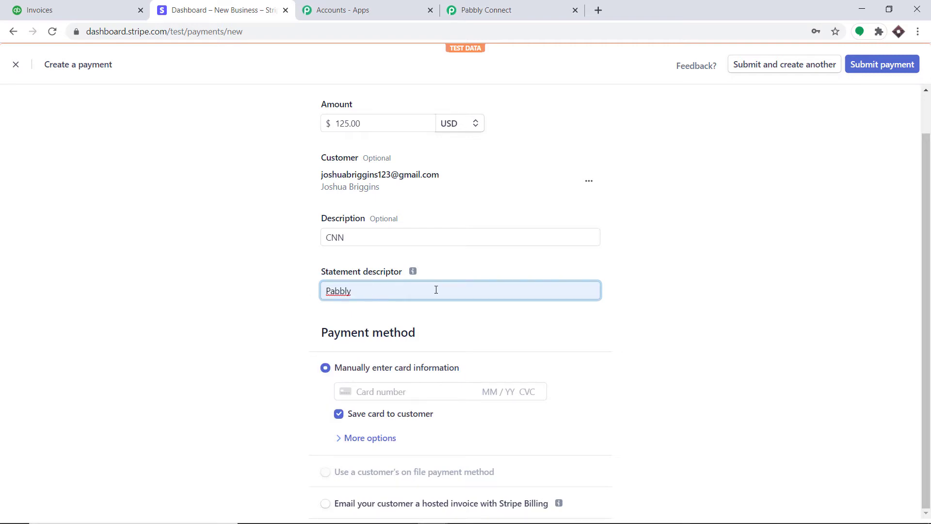
Step: Autofill the test card, submit the $125.00 payment, and return to Pabbly Connect
click(368, 391)
click(380, 420)
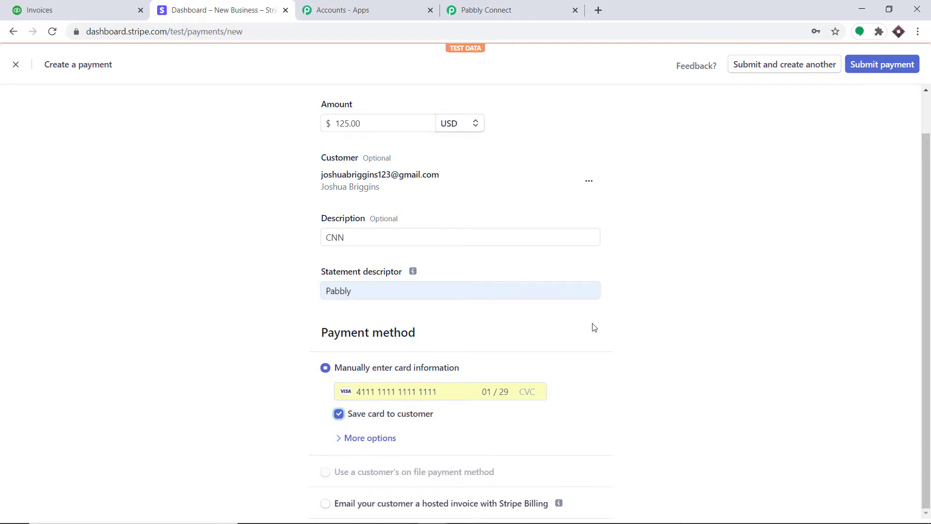
click(884, 65)
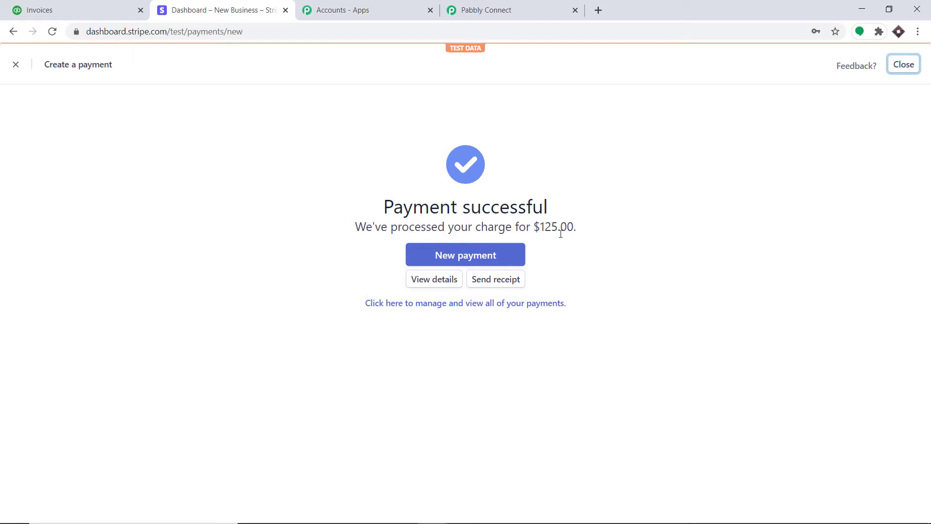
click(16, 64)
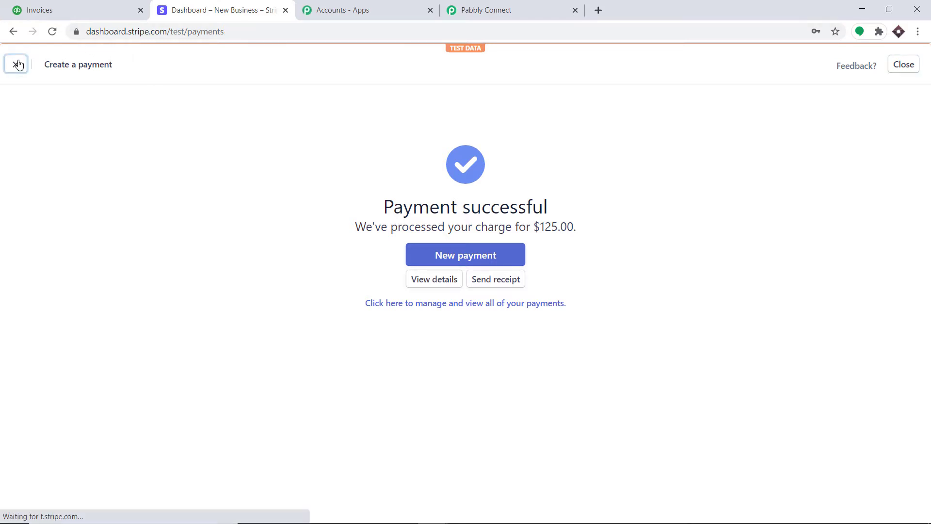
click(487, 4)
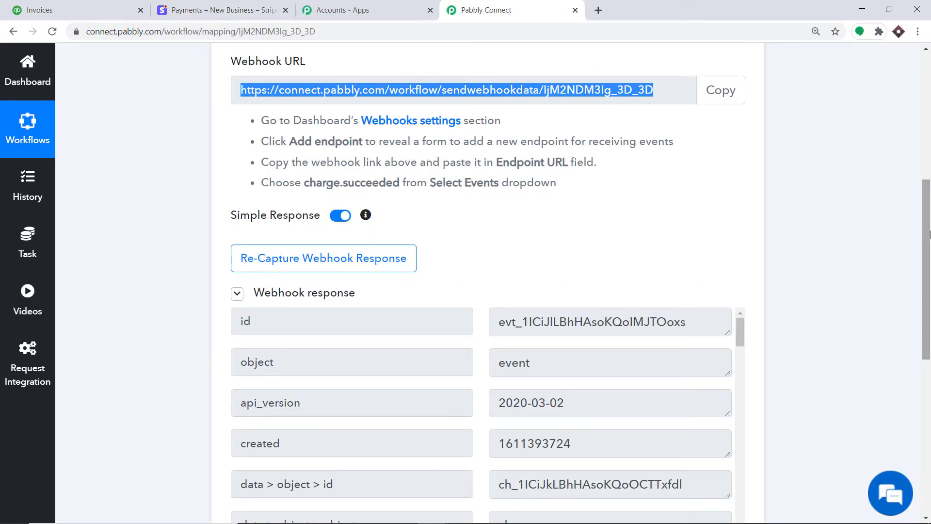
Step: Scroll through the captured Stripe charge webhook response data
drag(926, 239, 909, 319)
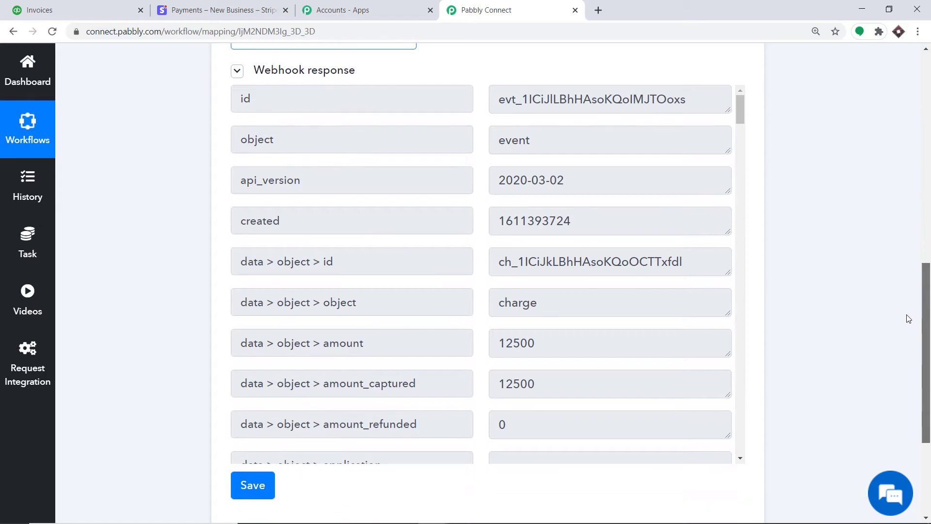
scroll(641, 143, down, 8)
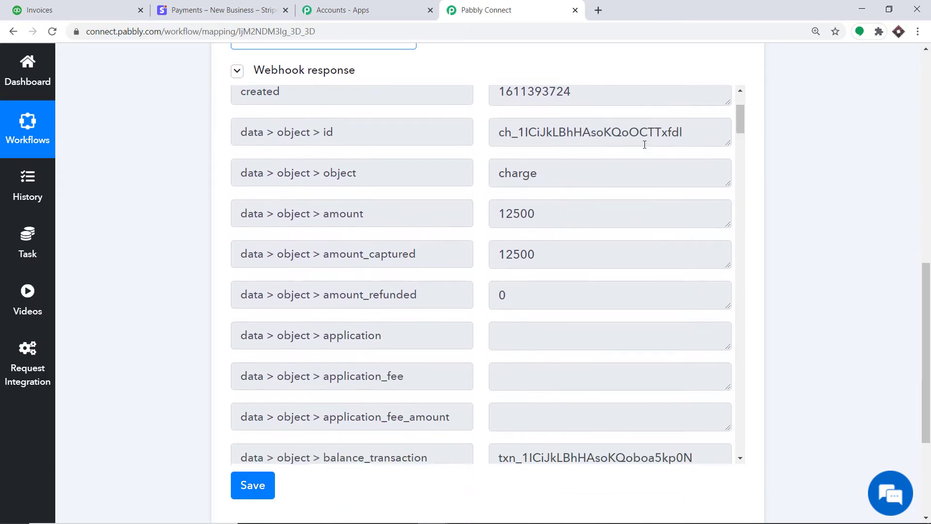
scroll(645, 145, down, 3)
scroll(641, 145, up, 10)
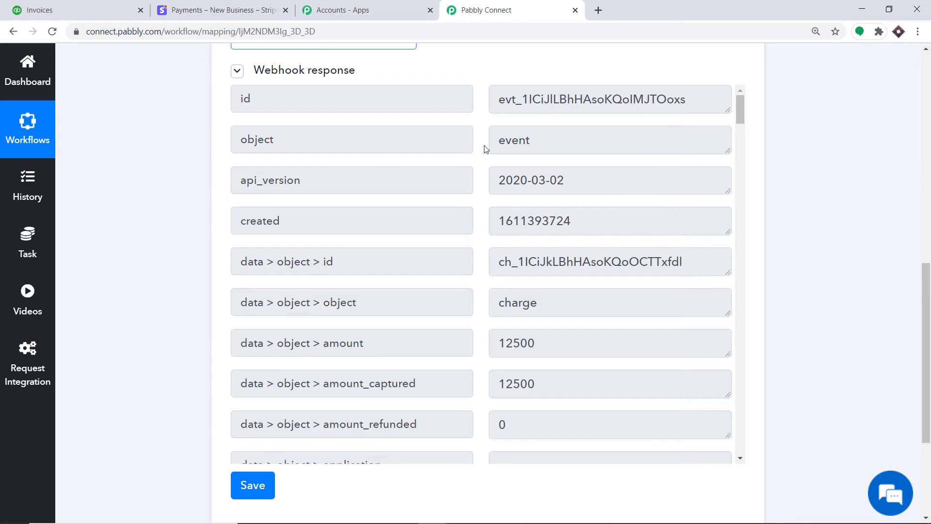
scroll(509, 159, down, 3)
scroll(426, 167, up, 3)
scroll(567, 321, down, 13)
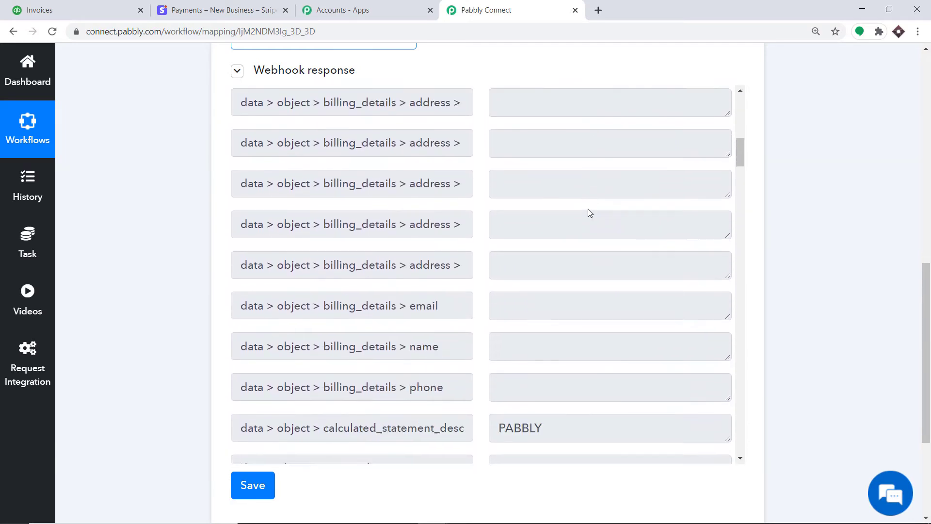
scroll(588, 208, down, 10)
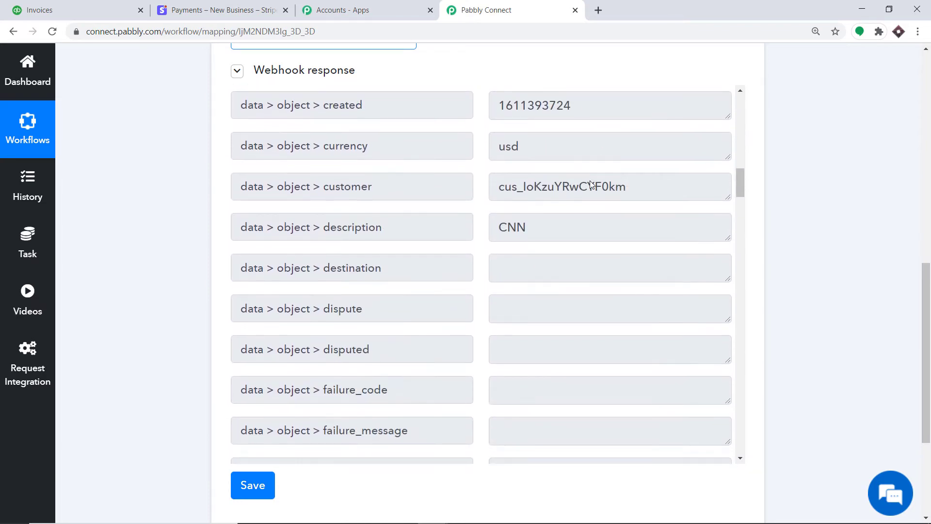
scroll(590, 184, down, 2)
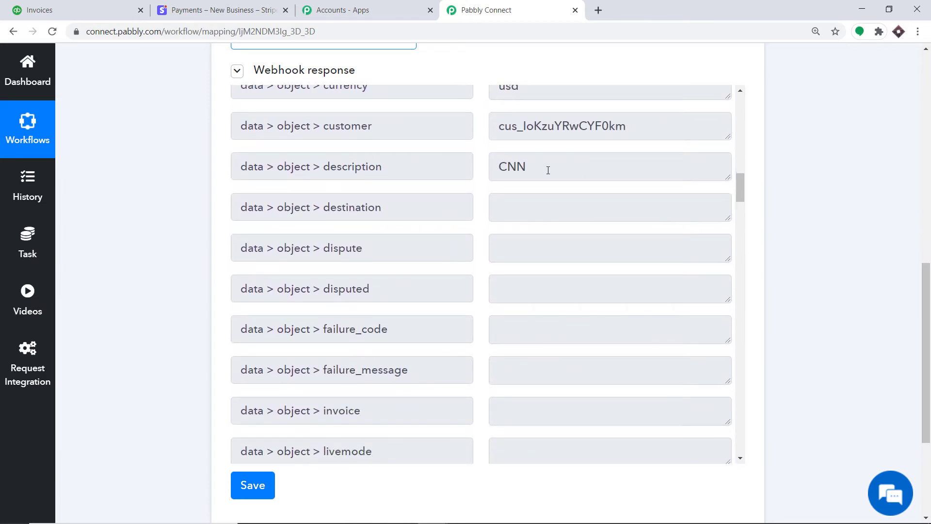
scroll(527, 168, down, 12)
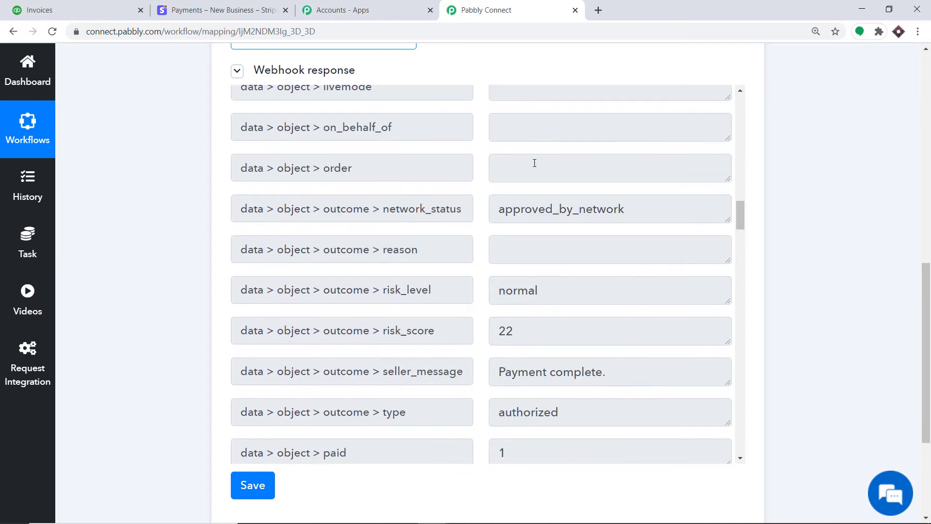
scroll(535, 163, down, 15)
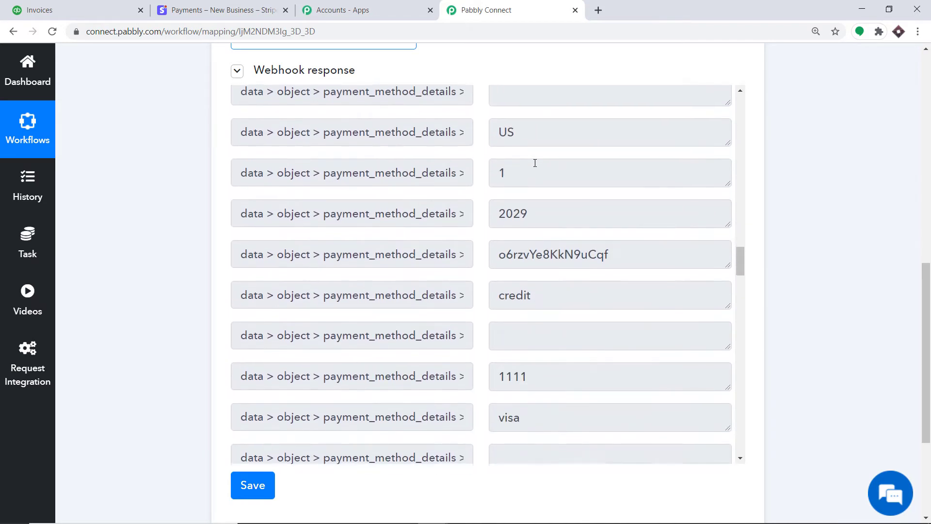
scroll(535, 163, down, 14)
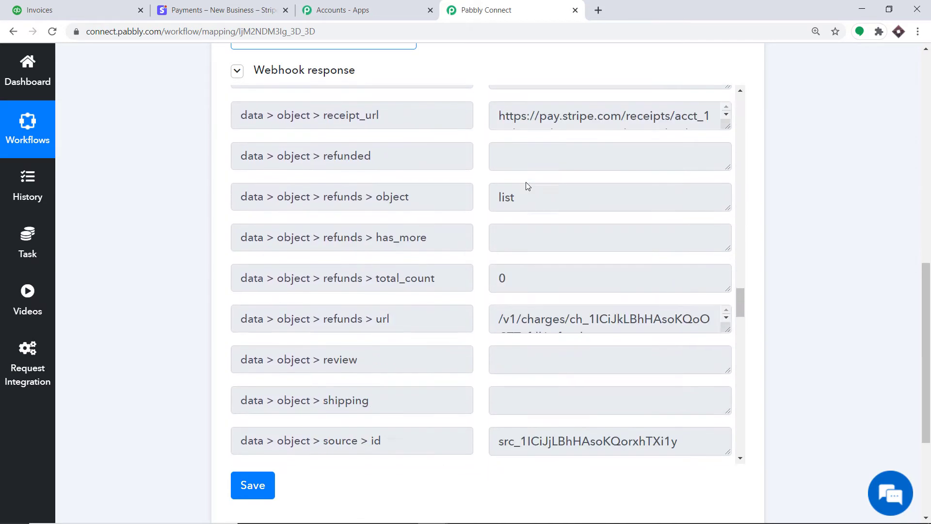
scroll(527, 182, down, 18)
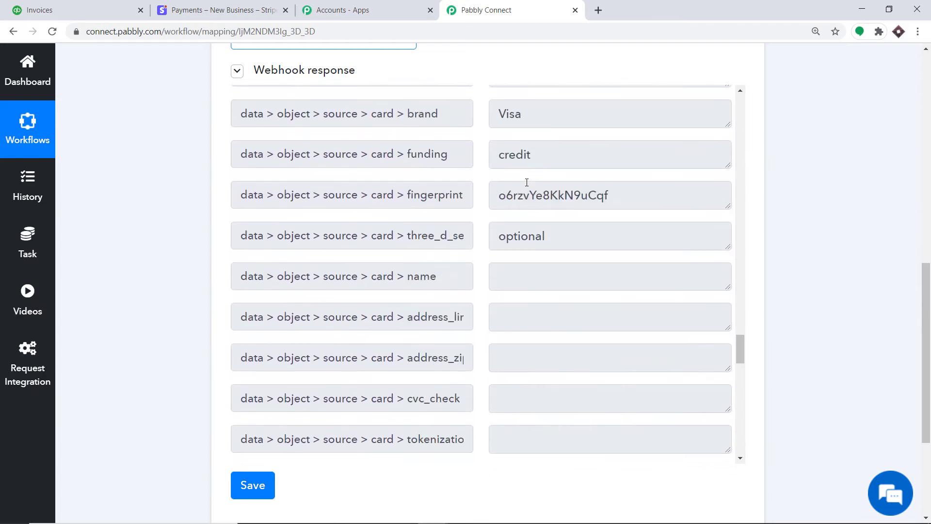
scroll(527, 186, down, 16)
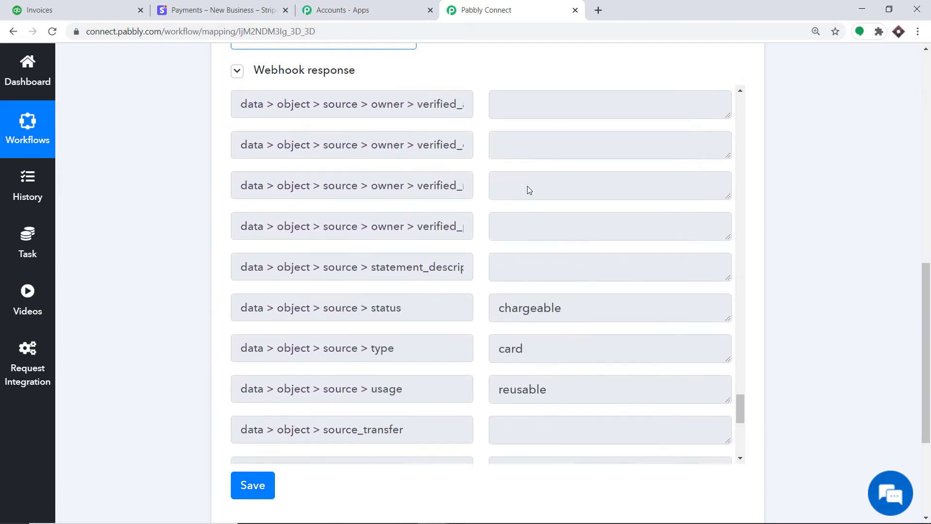
scroll(528, 189, down, 7)
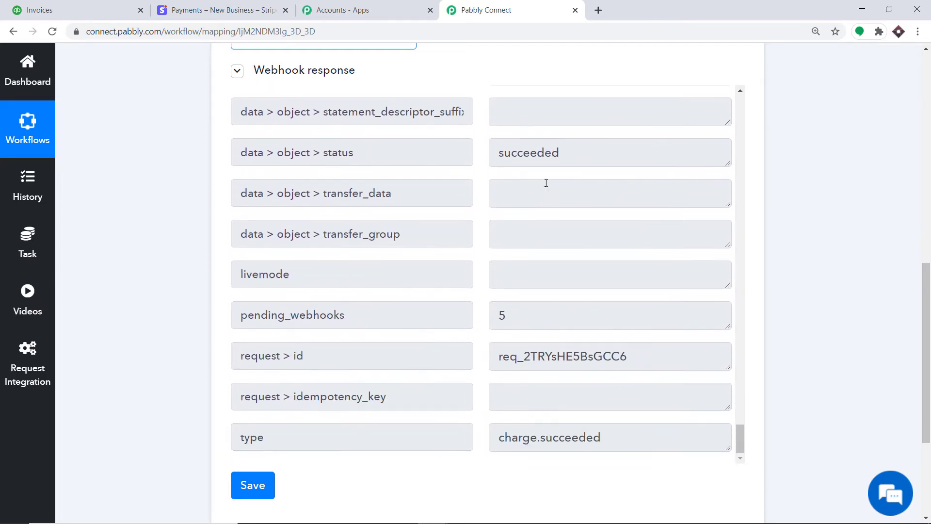
click(930, 229)
drag(930, 229, 930, 362)
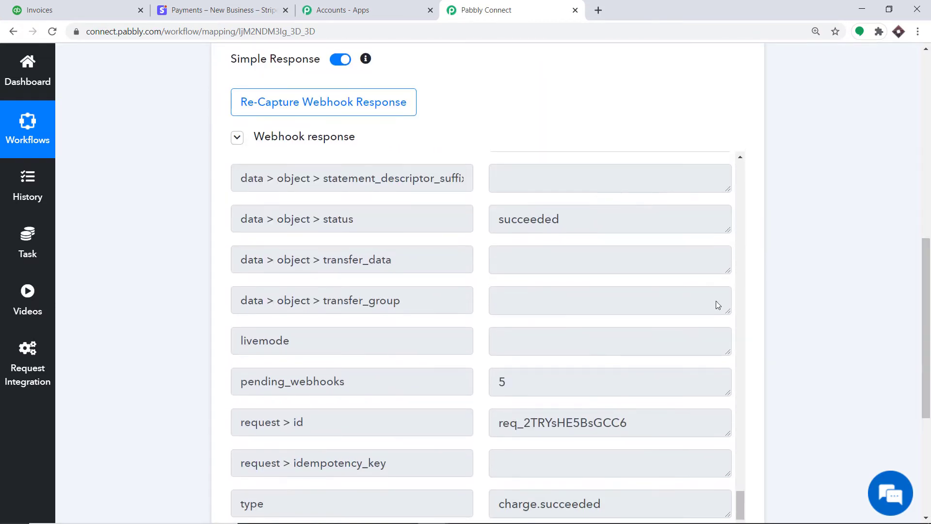
scroll(501, 279, up, 5)
scroll(500, 278, up, 20)
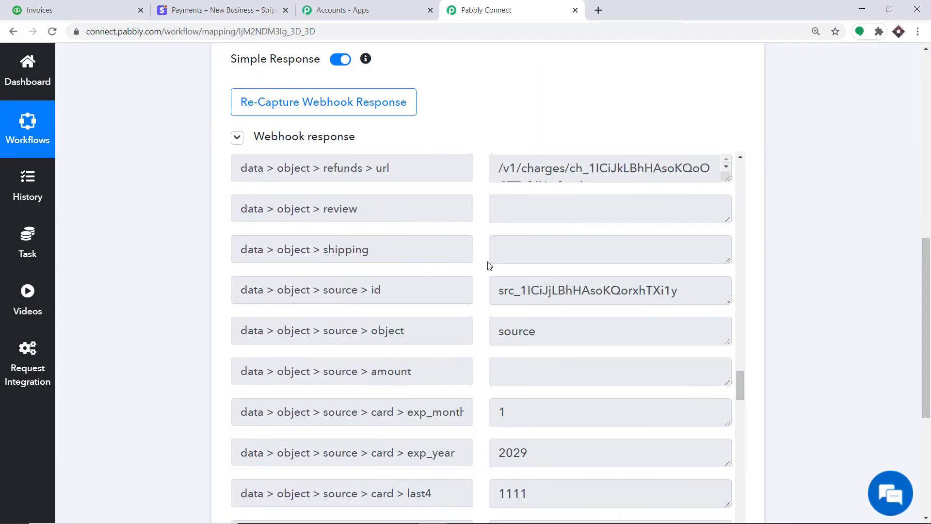
scroll(485, 264, up, 15)
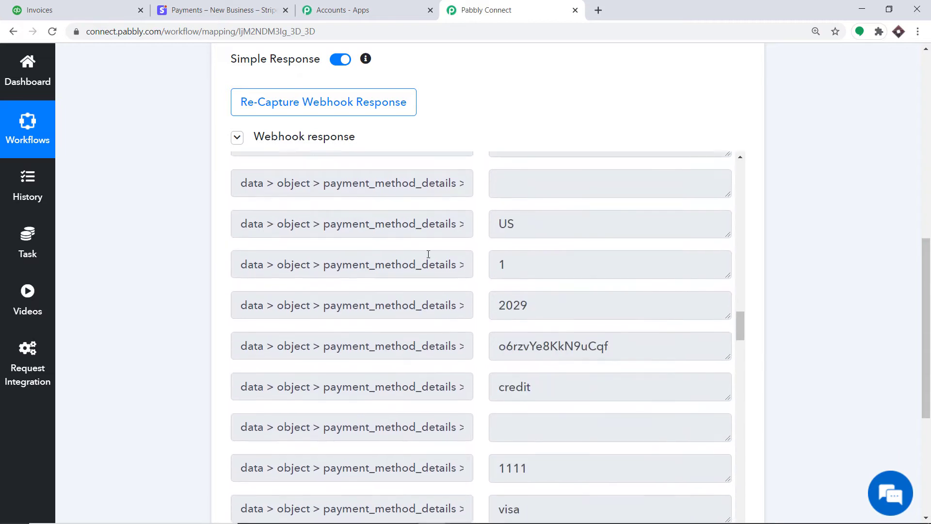
scroll(417, 251, up, 20)
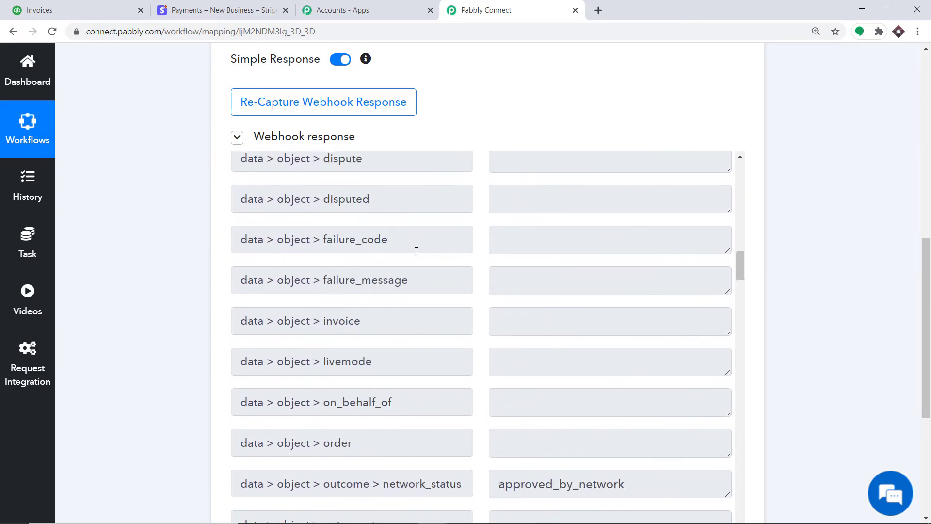
scroll(417, 251, up, 3)
scroll(417, 250, up, 15)
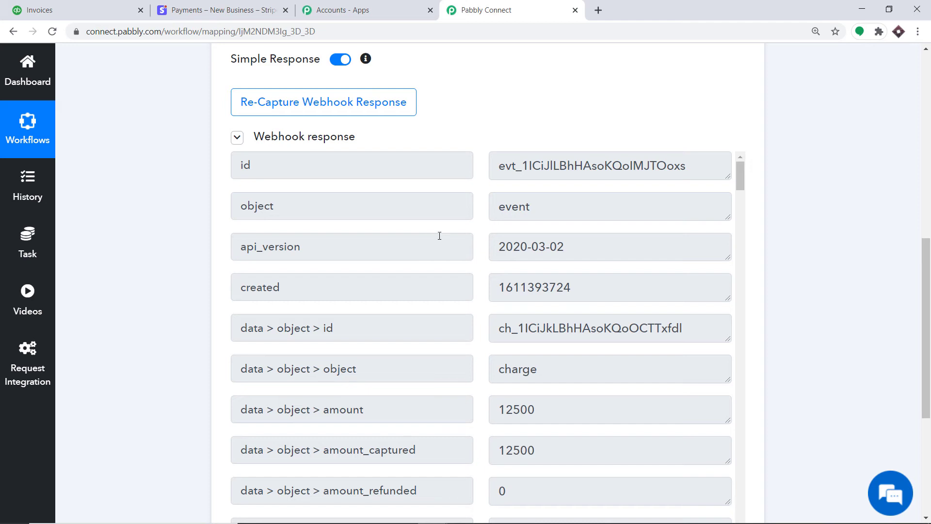
scroll(464, 218, down, 5)
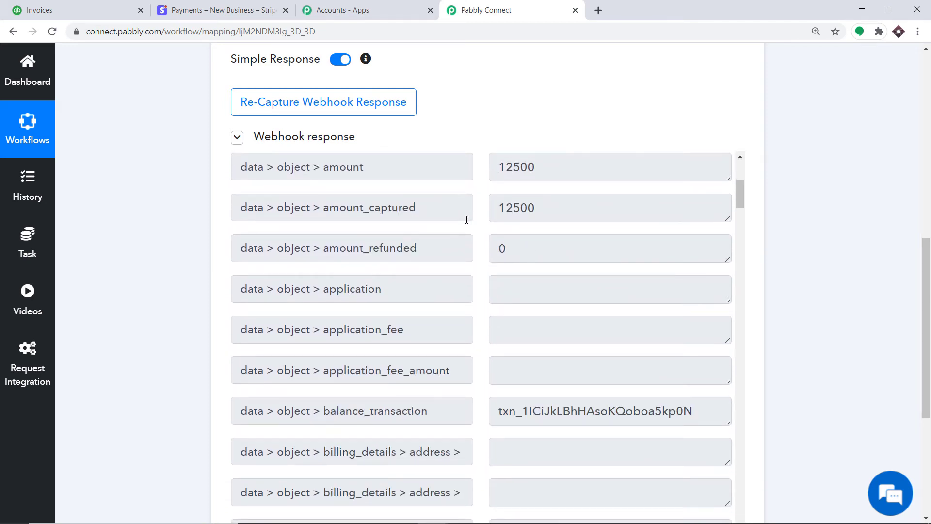
Step: Search the response for 'cust' to find the data > object > customer field
key(ctrl+f)
text(cust)
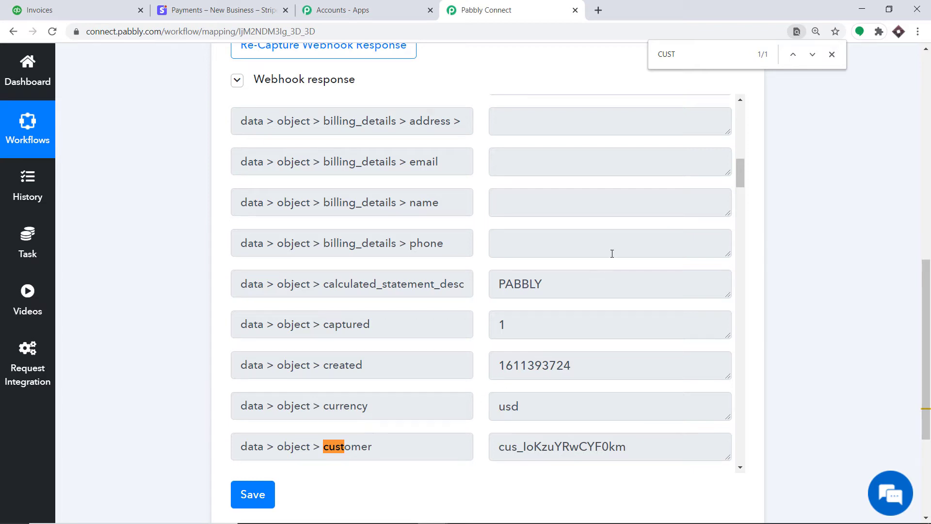
click(832, 54)
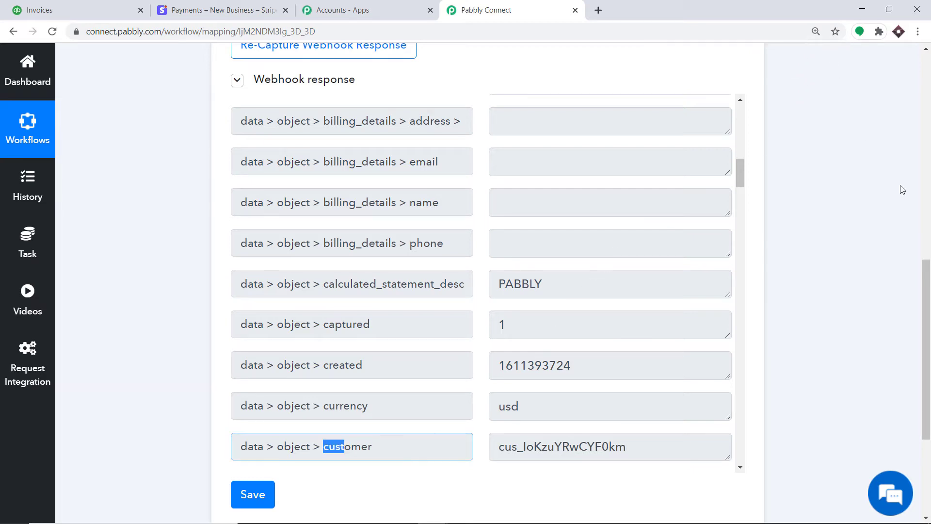
scroll(903, 190, down, 4)
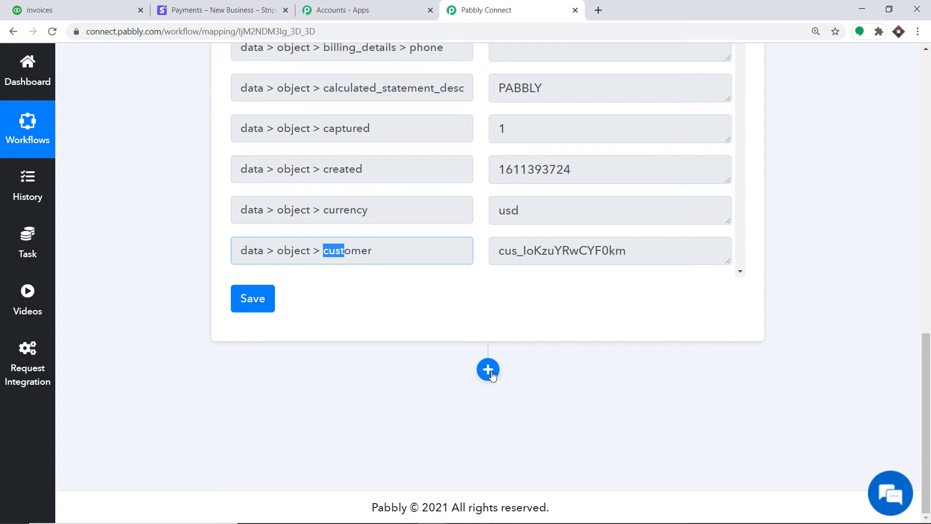
Step: Add a Stripe 'Retrieve a Customer' action after the trigger and begin connecting the Stripe account
click(489, 370)
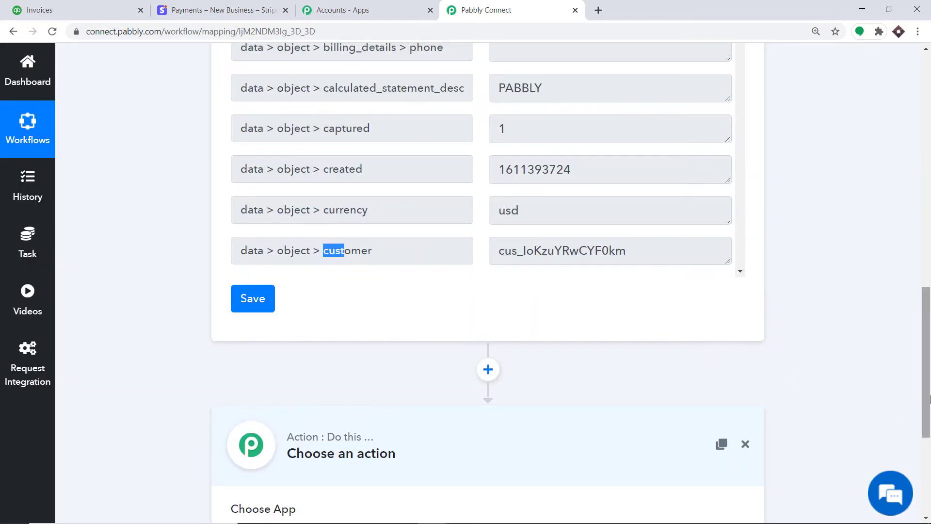
drag(930, 399, 930, 478)
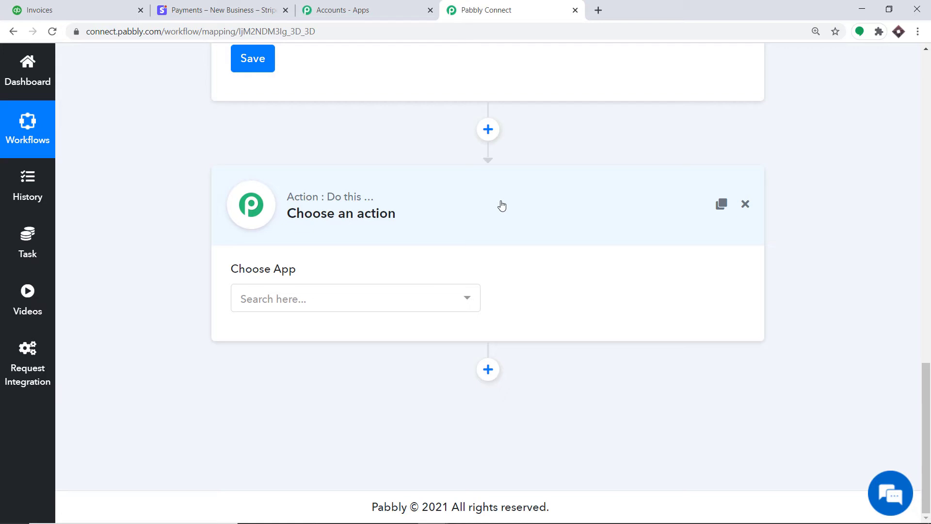
click(387, 301)
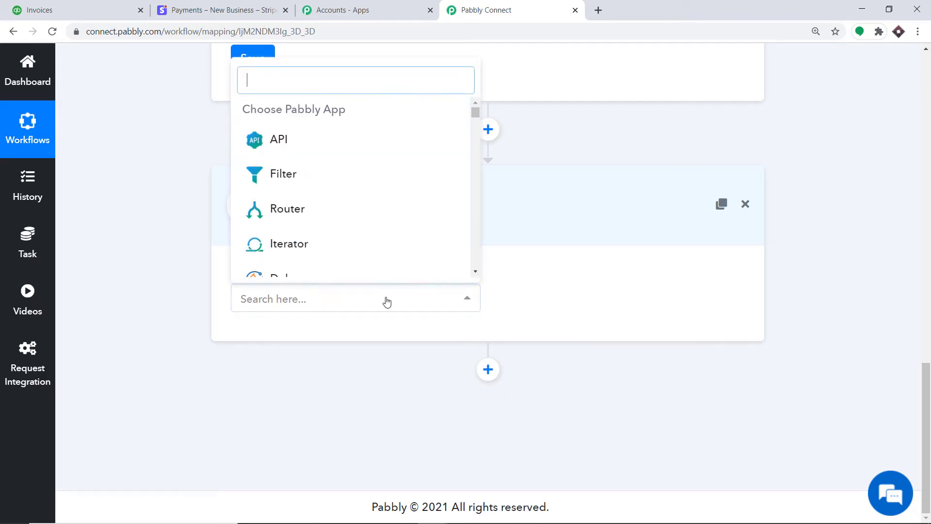
text(STR)
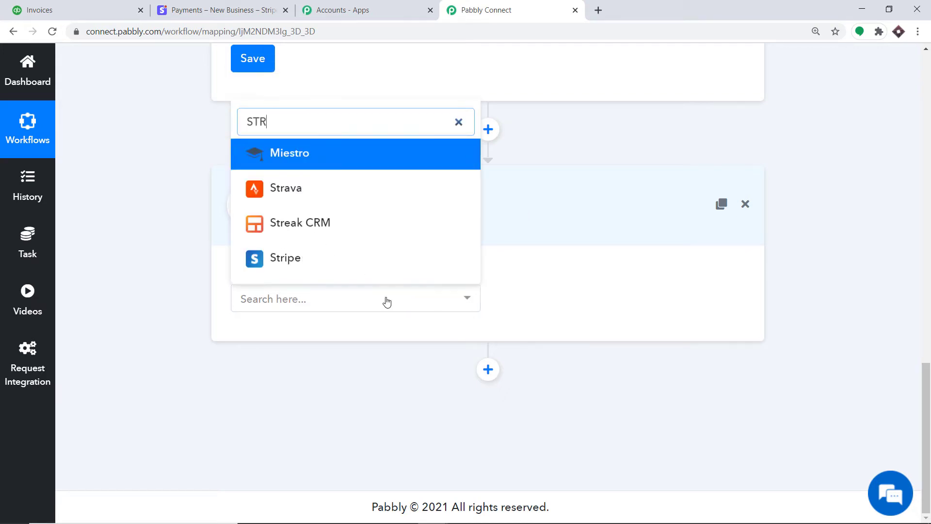
text(IPE)
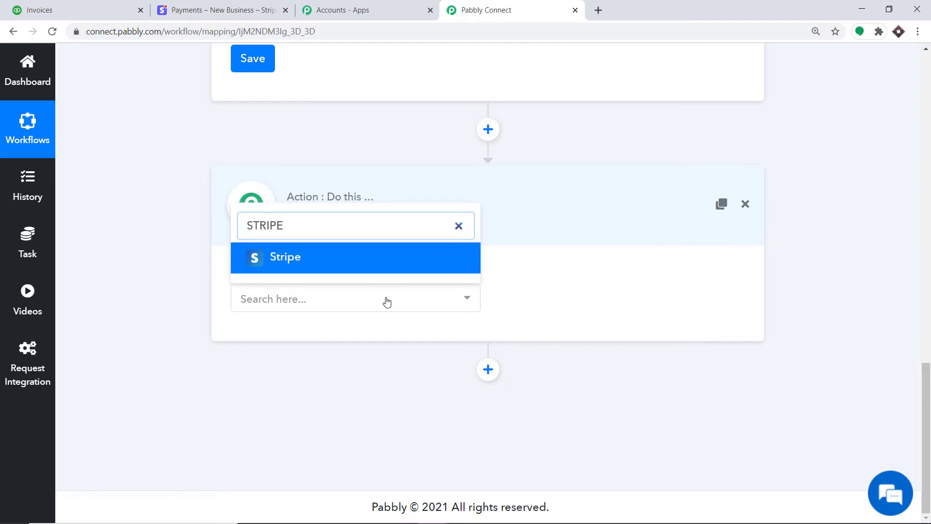
click(359, 260)
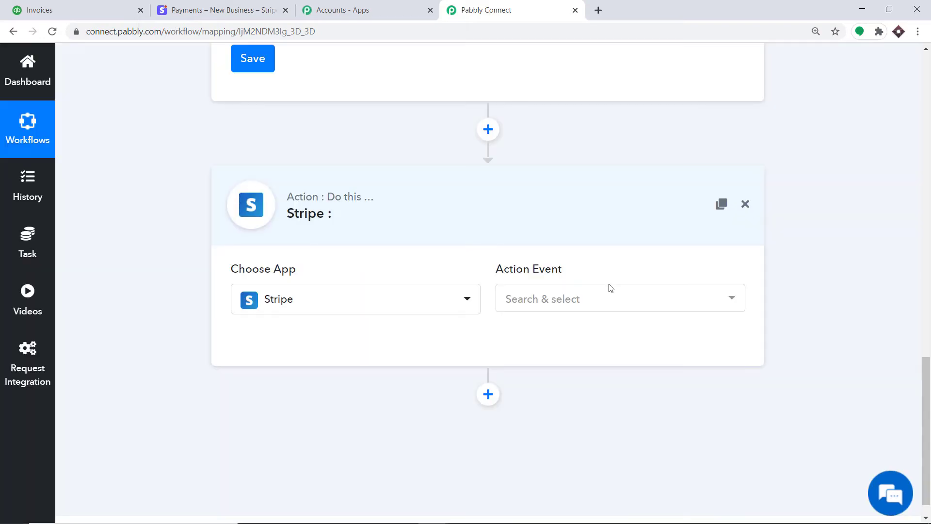
click(610, 300)
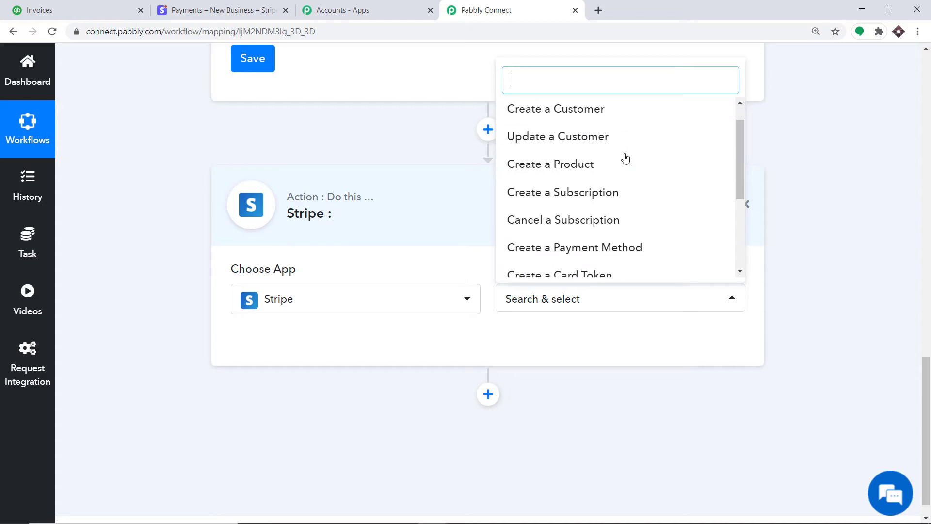
scroll(625, 158, down, 3)
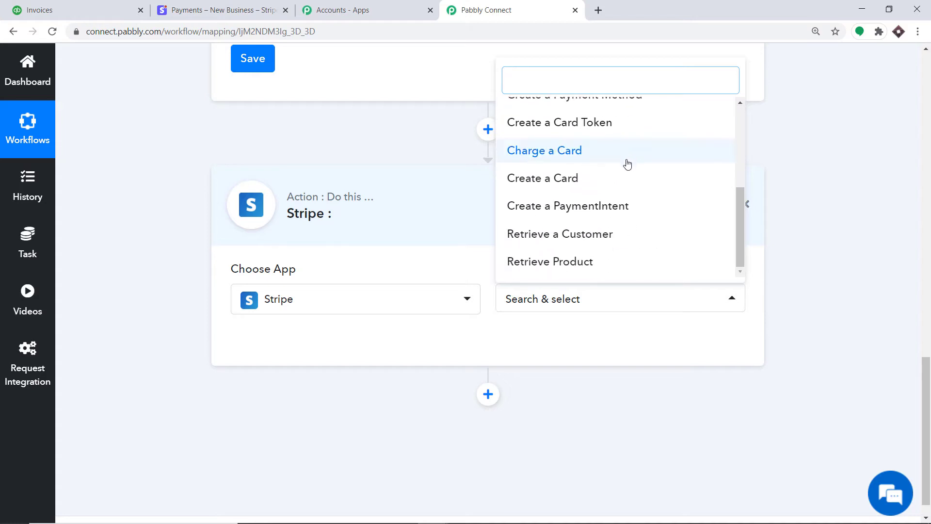
click(604, 235)
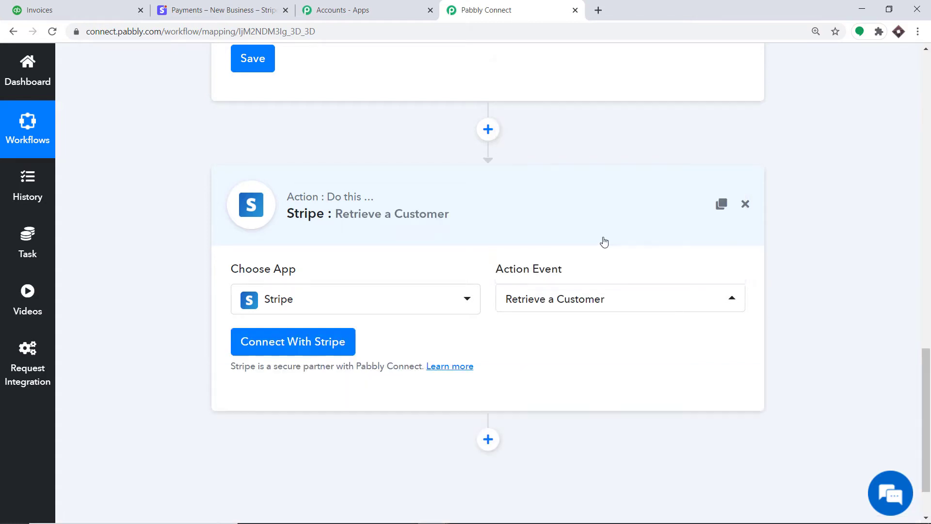
click(312, 342)
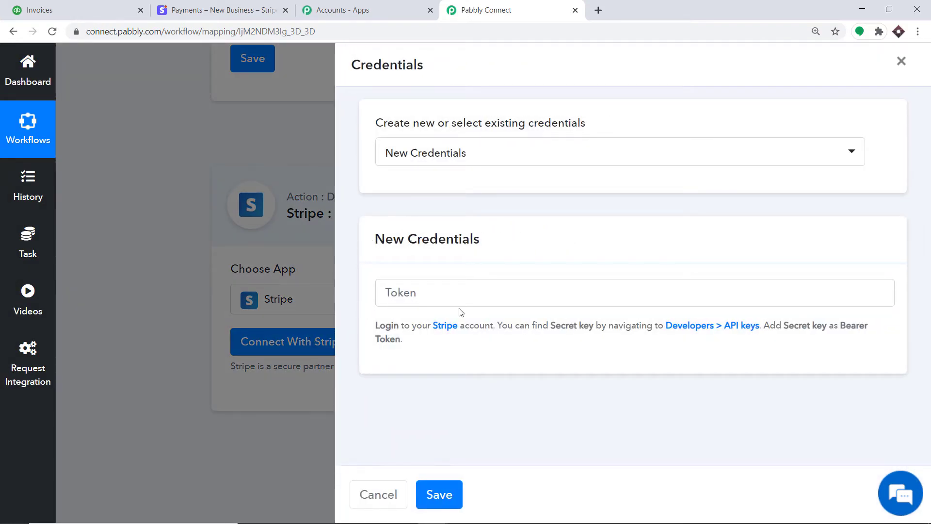
Step: Copy the secret test key from Stripe's Developers > API keys page
click(230, 6)
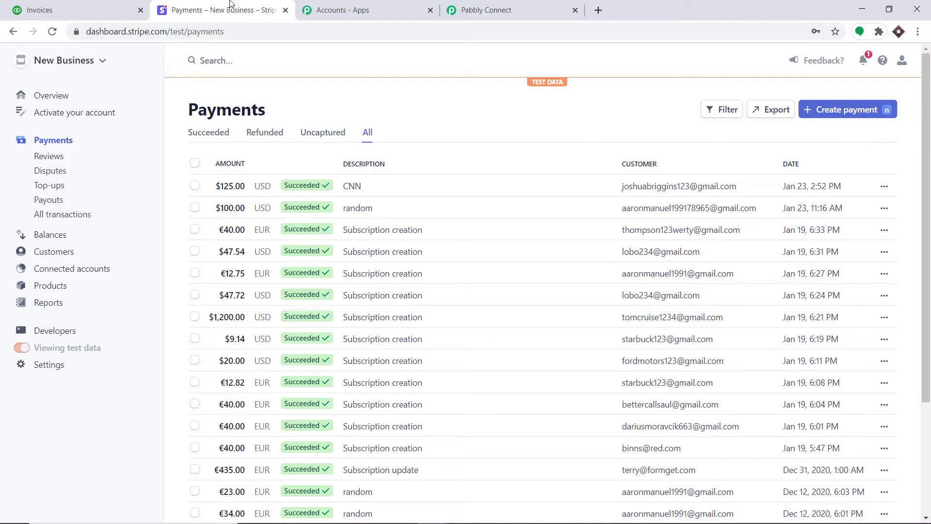
click(58, 331)
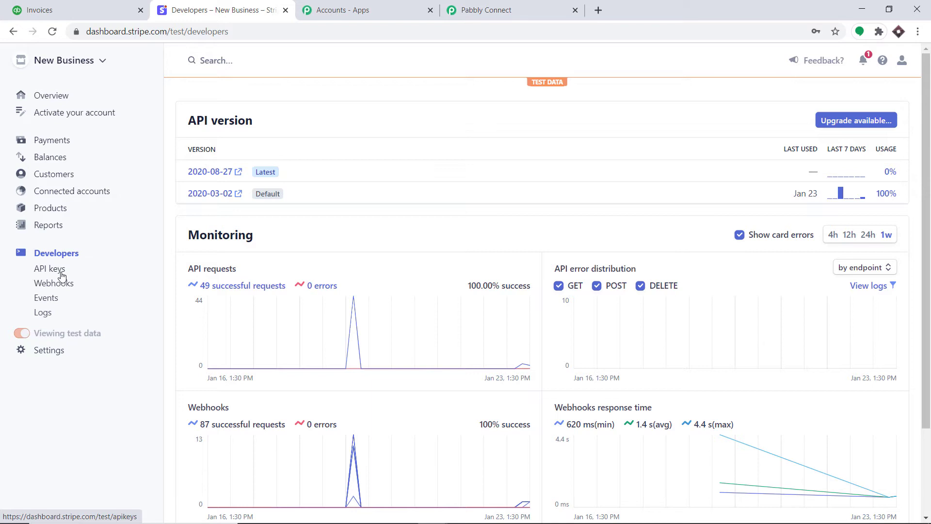
click(61, 273)
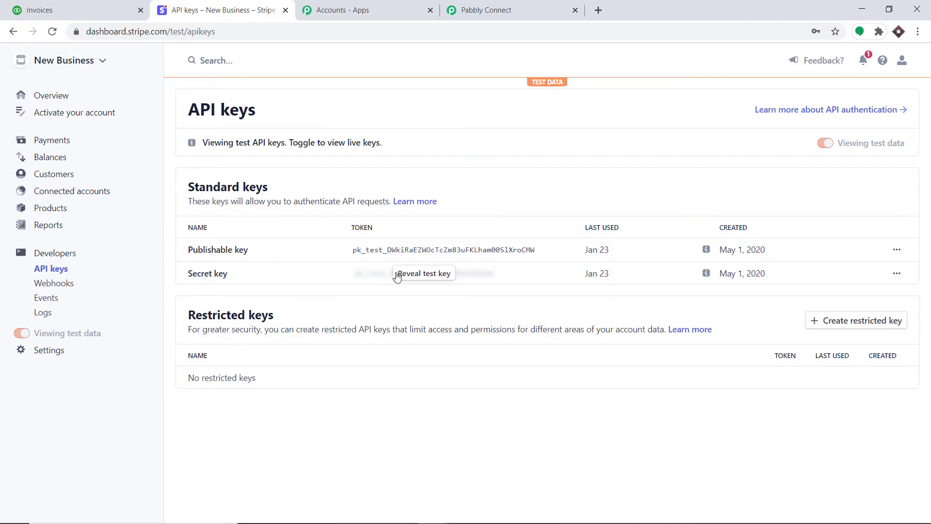
click(440, 276)
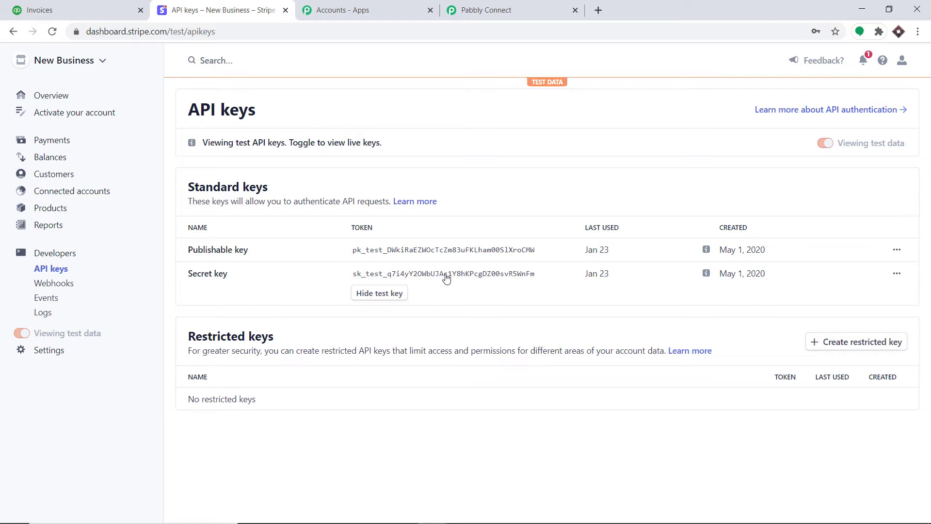
click(446, 277)
Step: Paste the secret key into Pabbly's Token field and save the Stripe connection
click(499, 8)
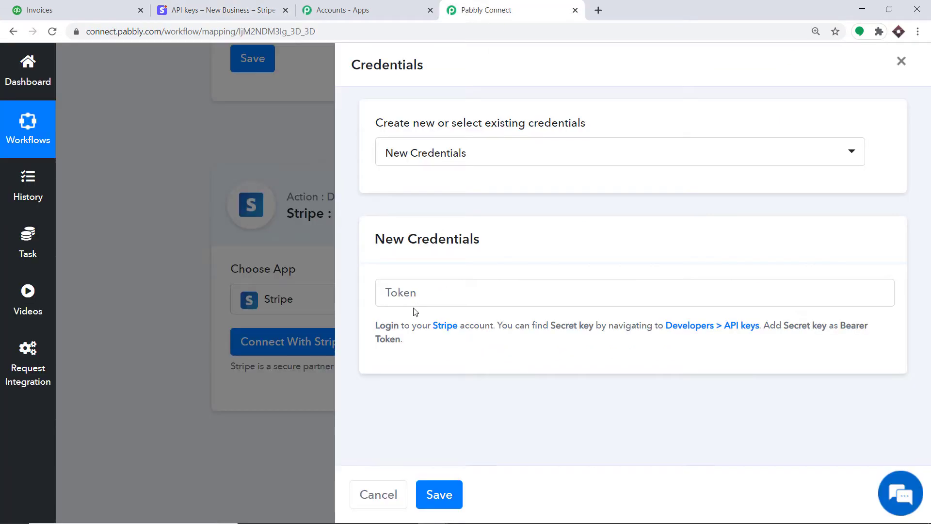
click(410, 293)
right_click(409, 294)
click(445, 397)
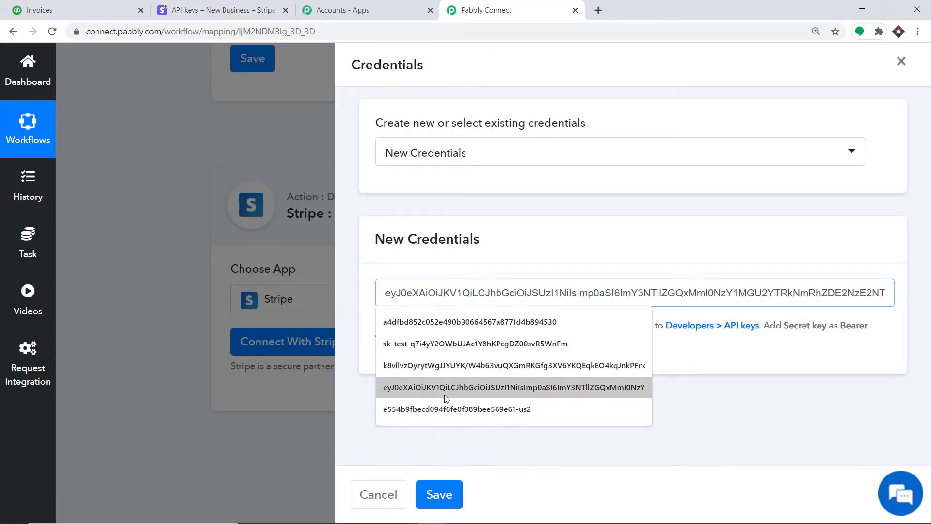
click(621, 221)
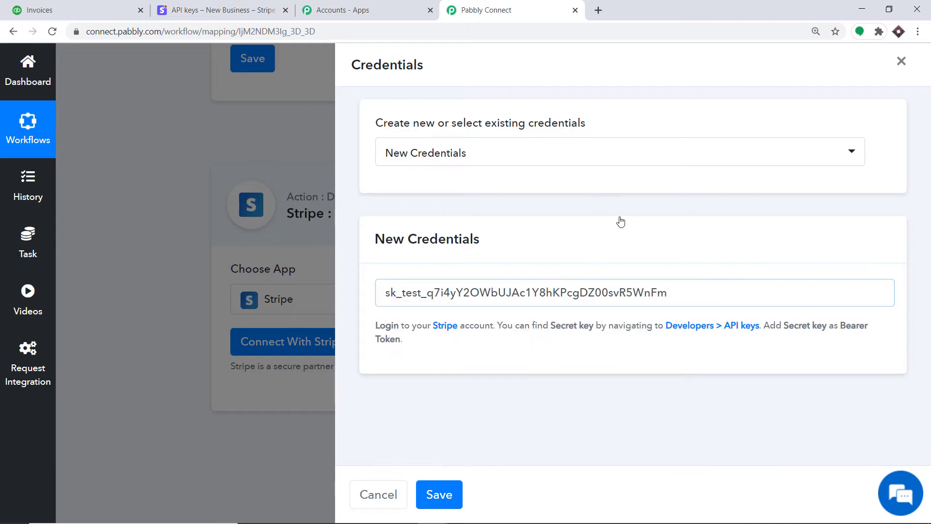
click(245, 8)
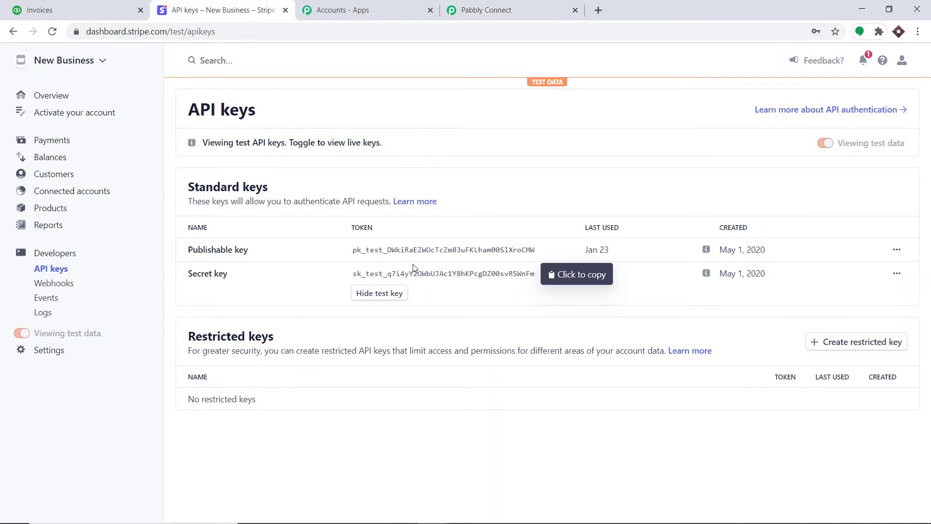
click(497, 10)
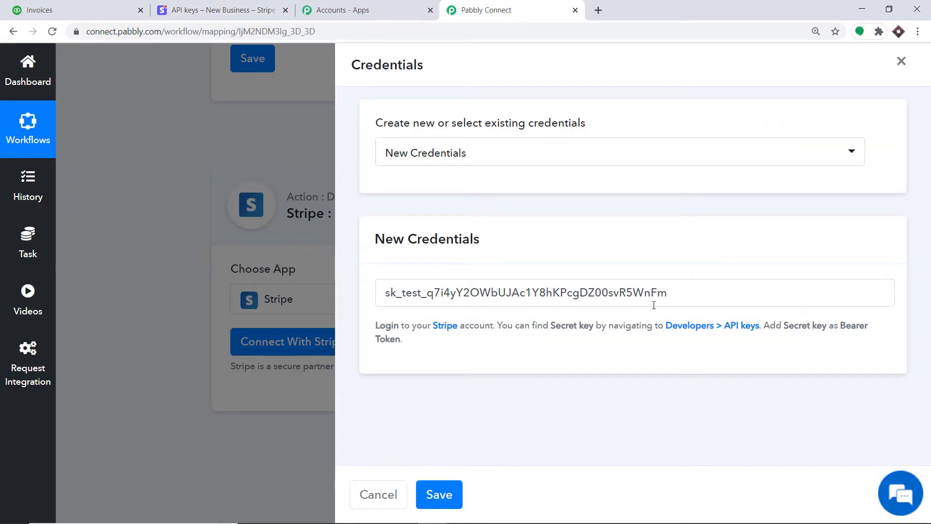
click(445, 500)
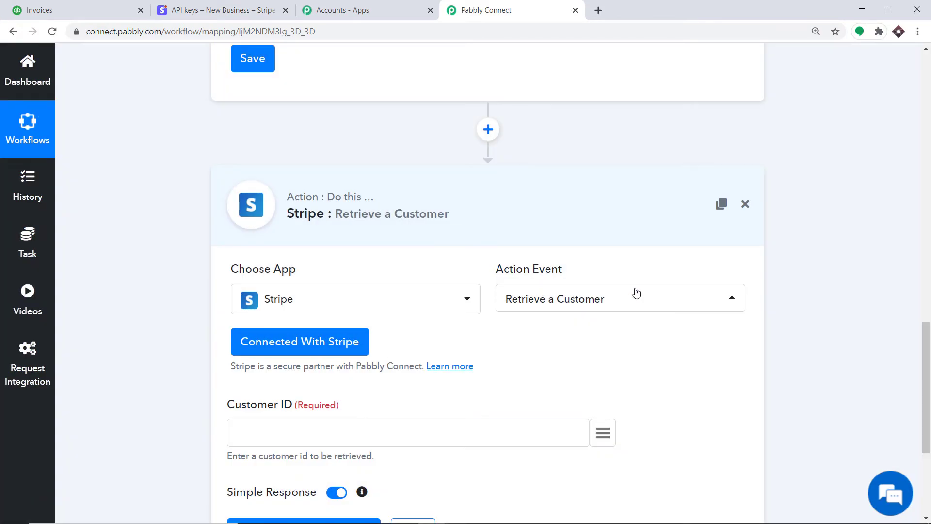
Step: Map Customer ID to the trigger's data > object > customer value, found by searching CUST
scroll(929, 352, down, 4)
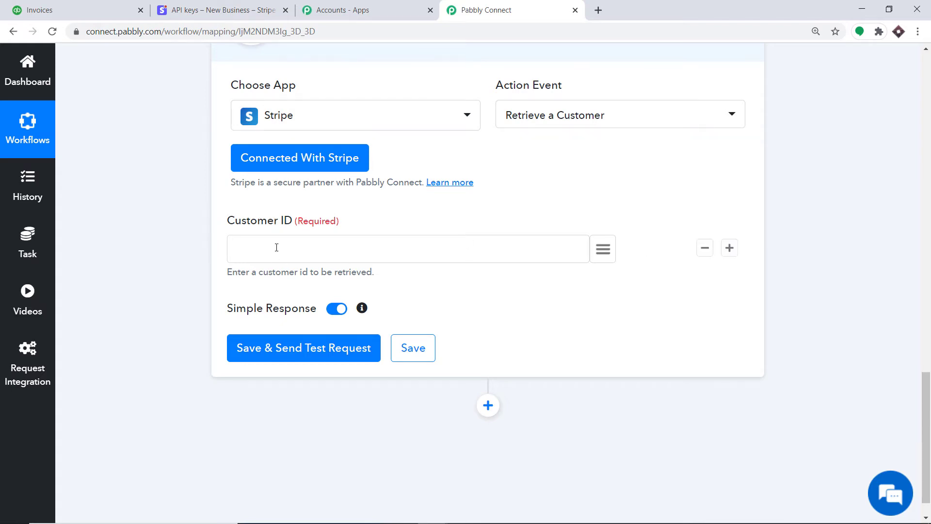
scroll(564, 265, up, 9)
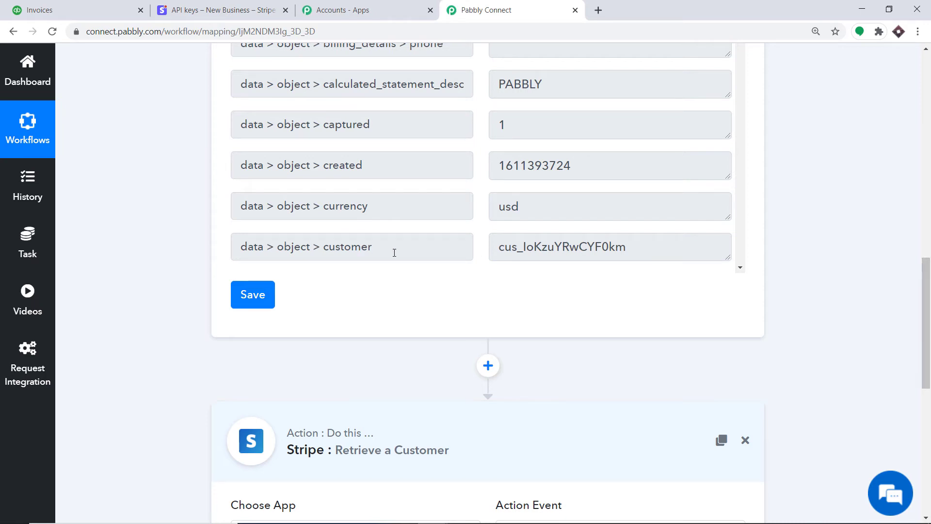
scroll(277, 278, down, 8)
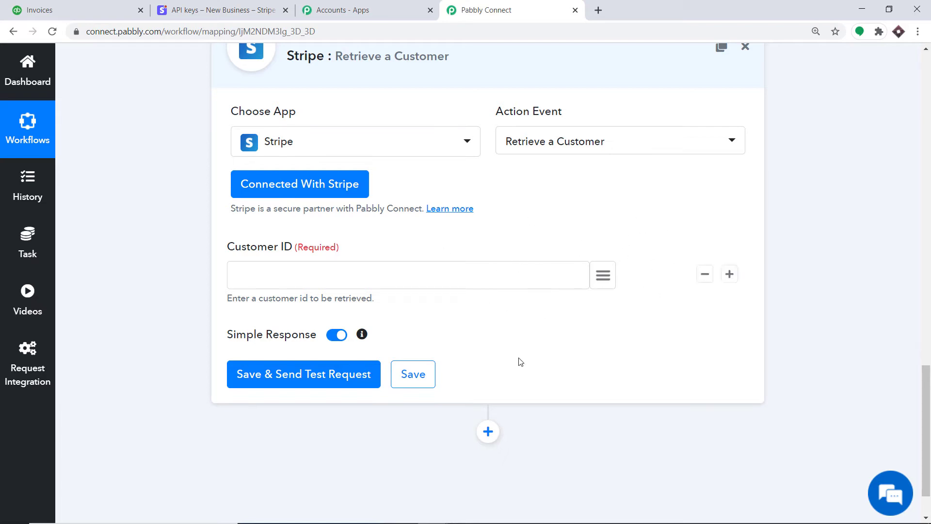
click(603, 274)
scroll(588, 387, down, 3)
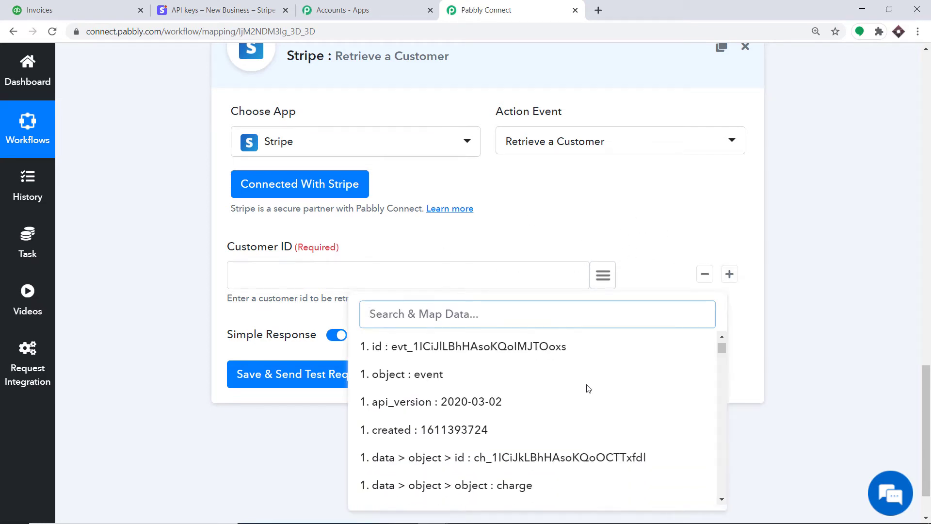
scroll(587, 387, down, 15)
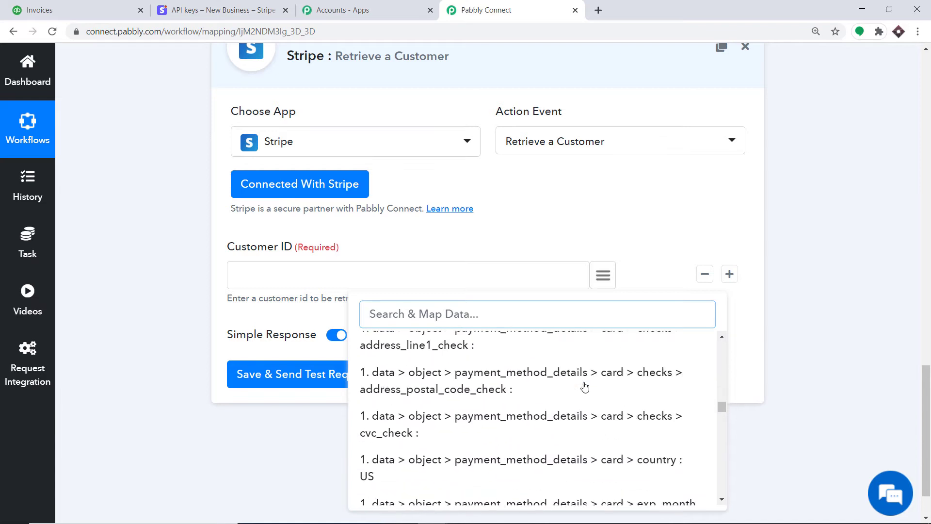
scroll(584, 387, down, 15)
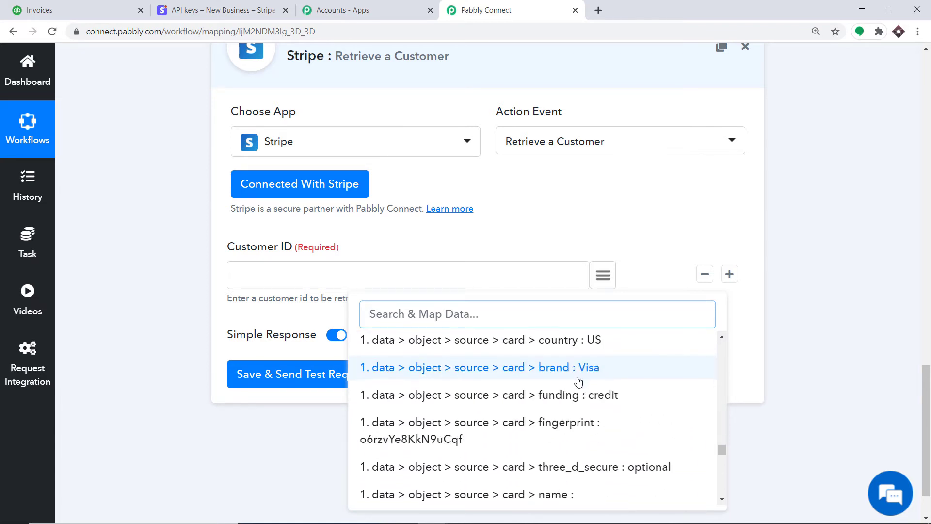
scroll(578, 382, down, 15)
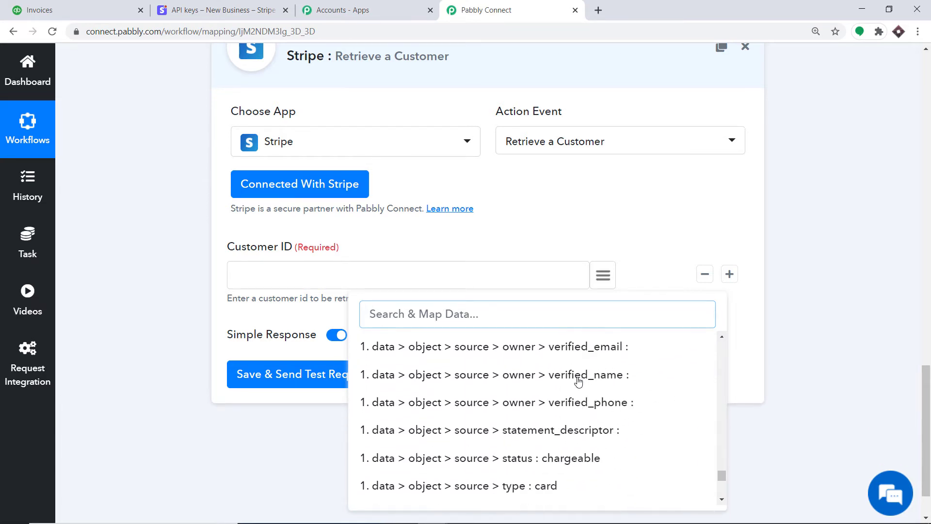
scroll(578, 383, down, 5)
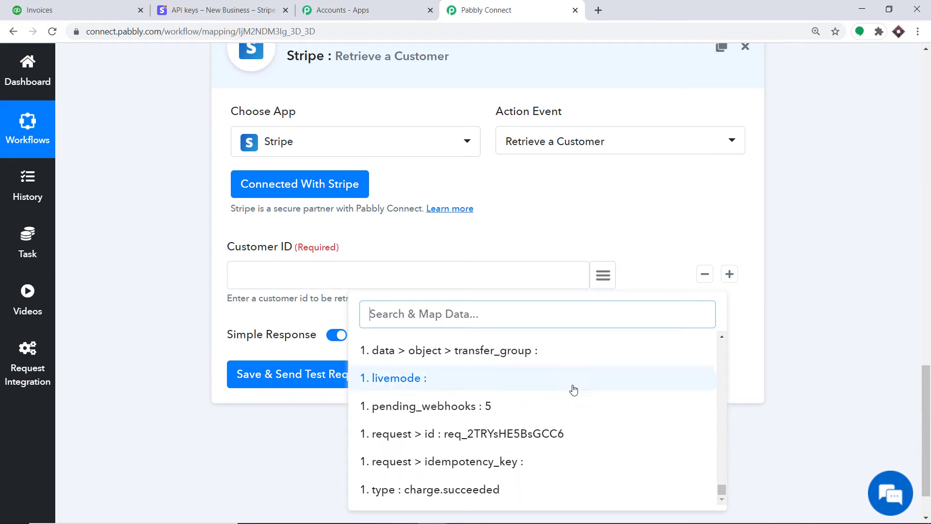
scroll(558, 398, up, 5)
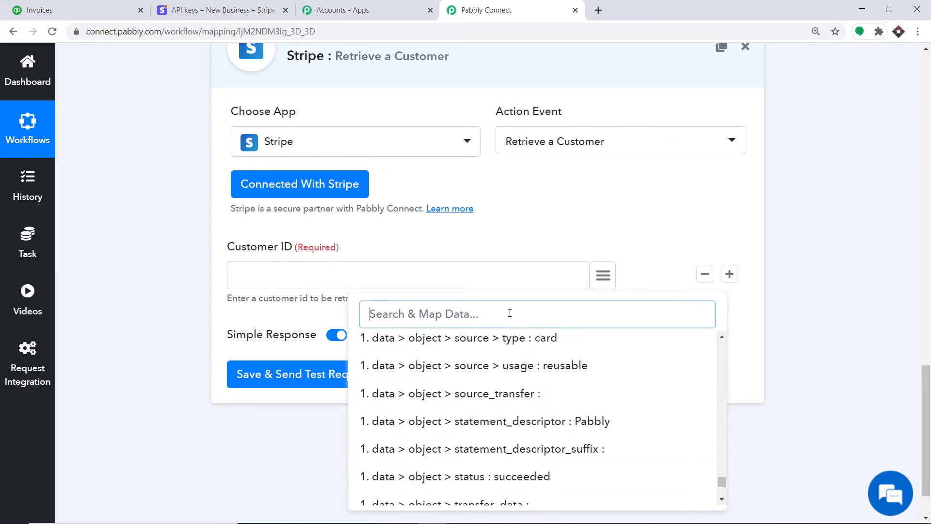
text(CUST)
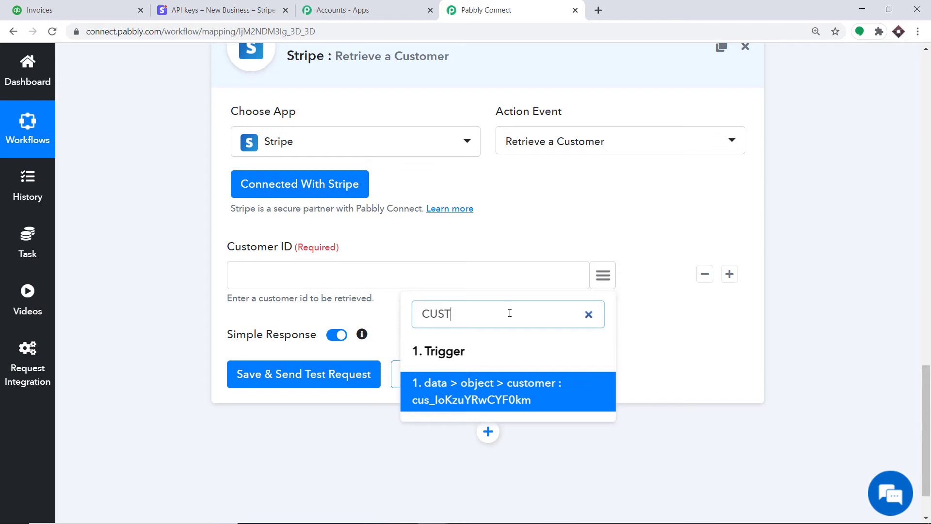
click(452, 389)
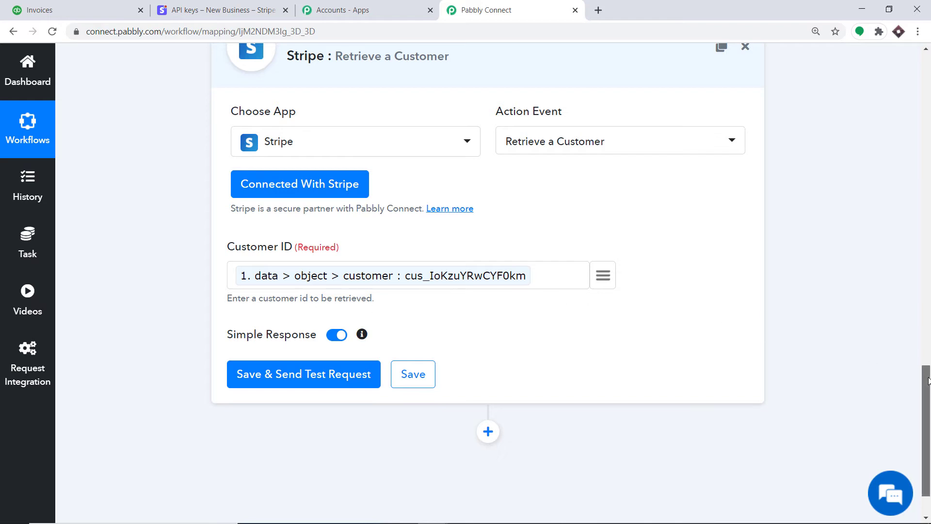
scroll(929, 381, down, 2)
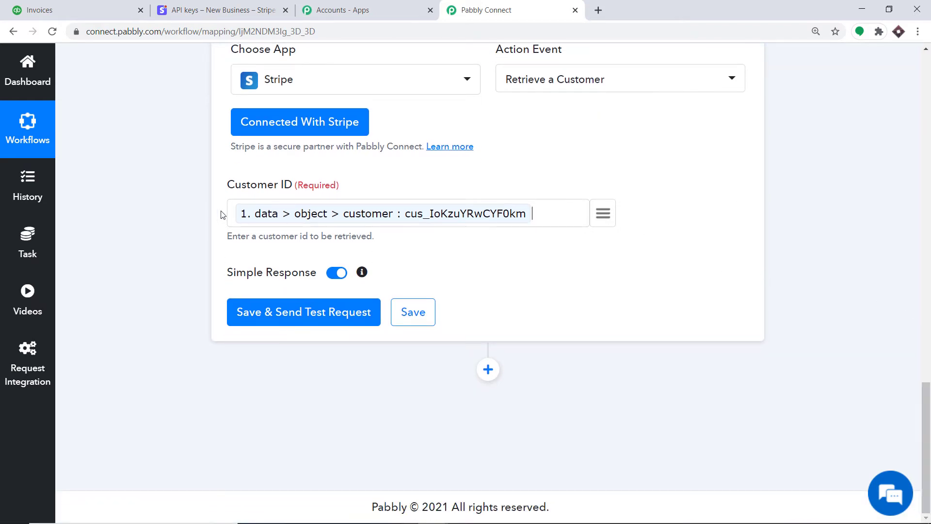
Step: Send a test request and review the returned customer name, phone, language en and shipping address
click(293, 316)
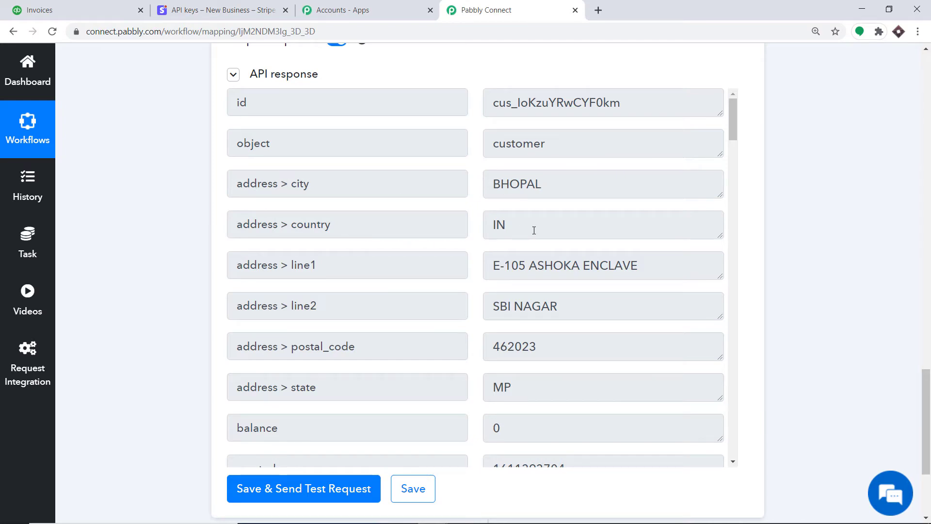
scroll(457, 213, down, 1)
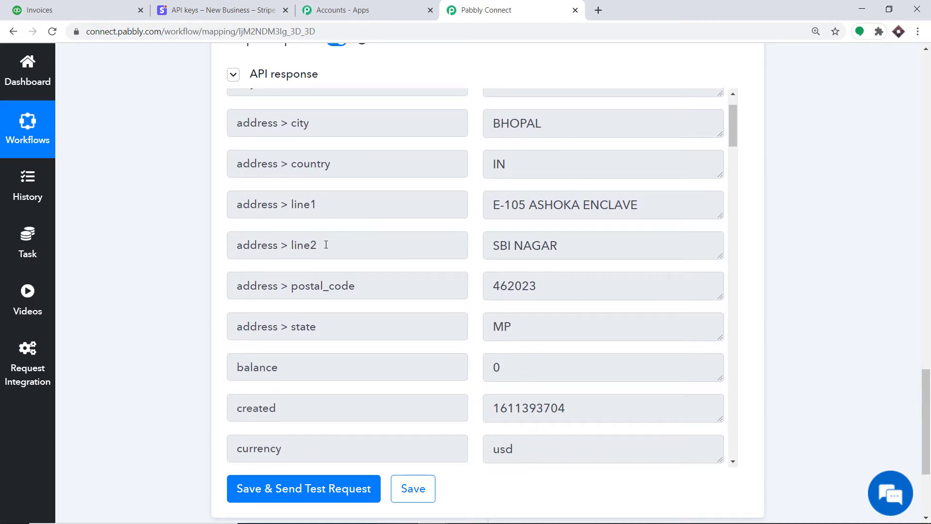
scroll(383, 272, down, 1)
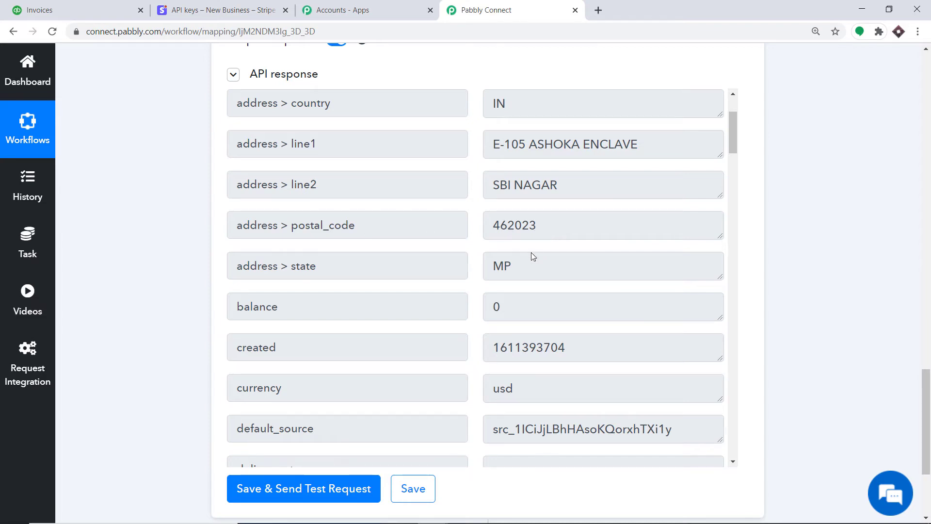
scroll(545, 279, down, 3)
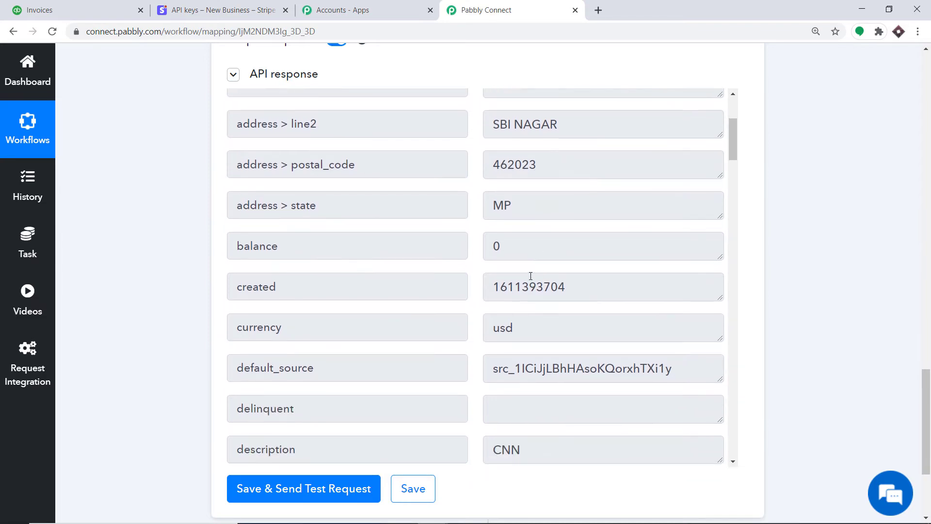
scroll(522, 252, down, 3)
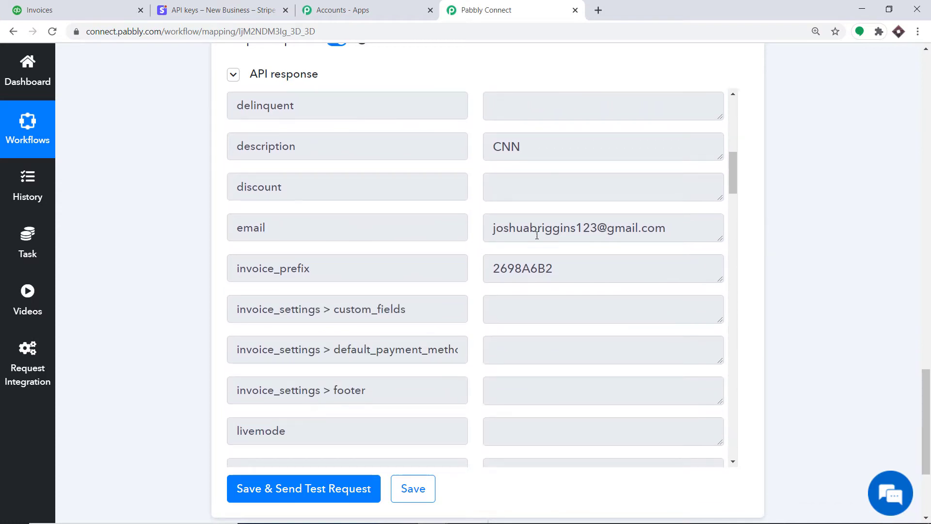
scroll(437, 250, down, 5)
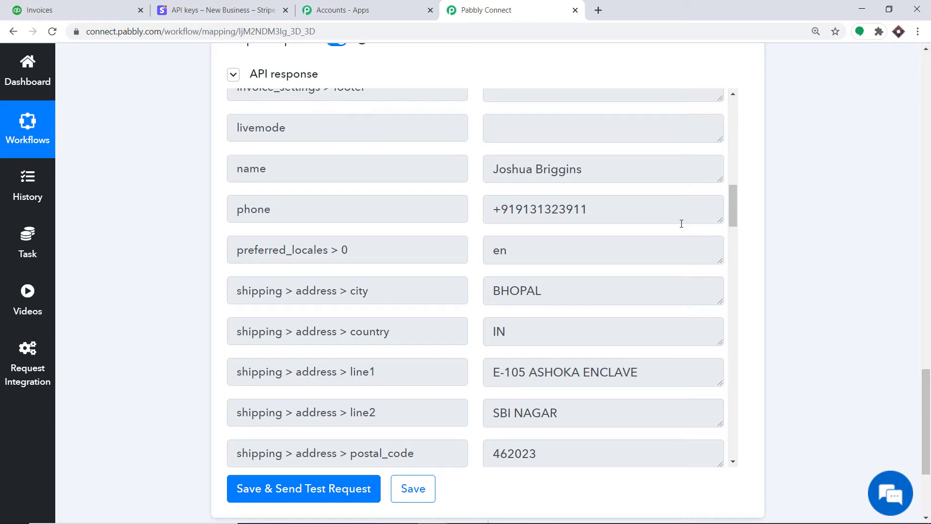
drag(927, 384, 929, 207)
Step: Add an empty action step below the Stripe Retrieve a Customer action
scroll(661, 239, up, 10)
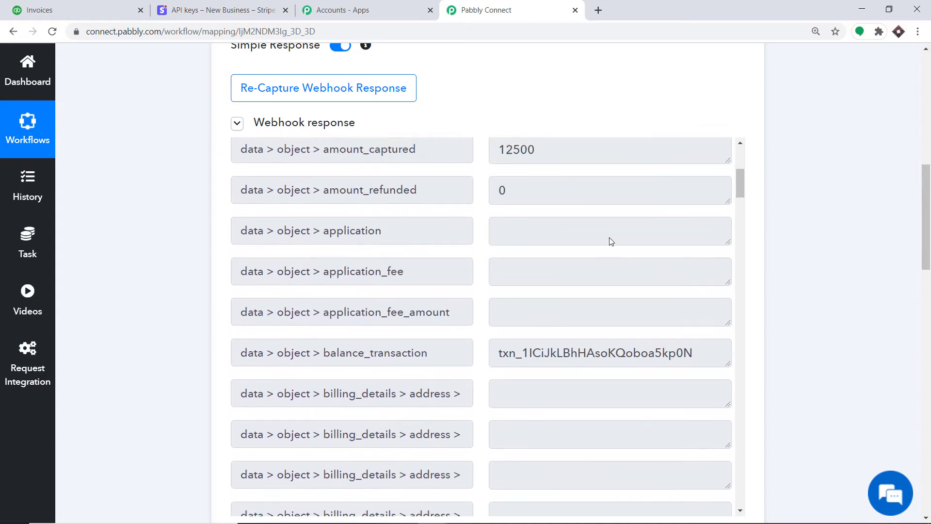
scroll(575, 256, down, 1)
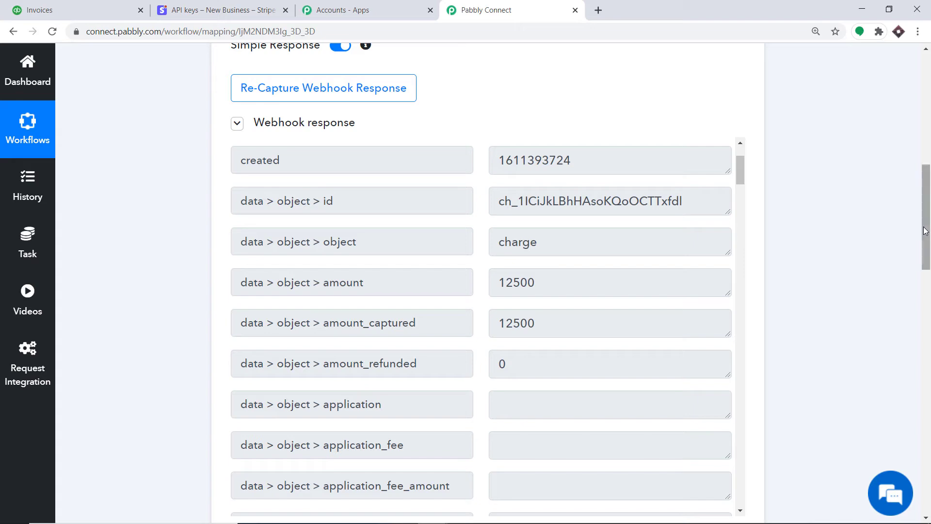
drag(930, 230, 930, 504)
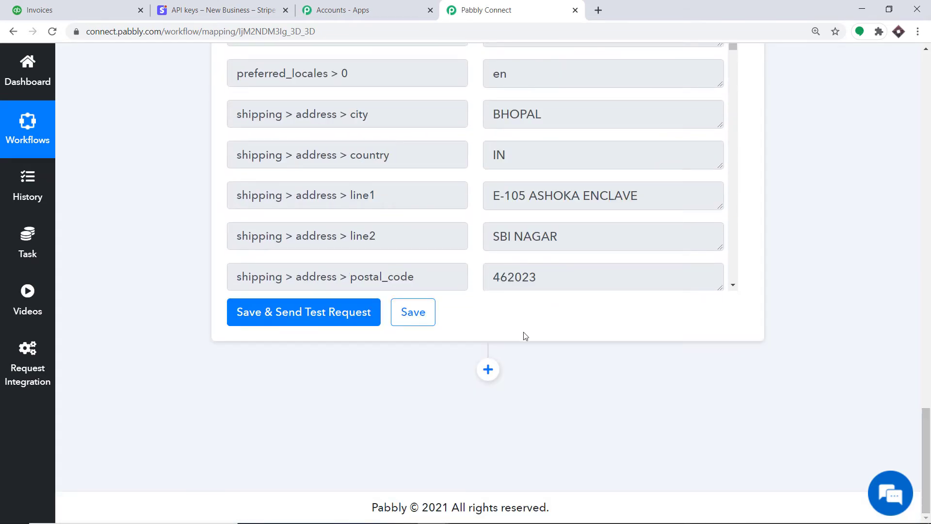
click(489, 370)
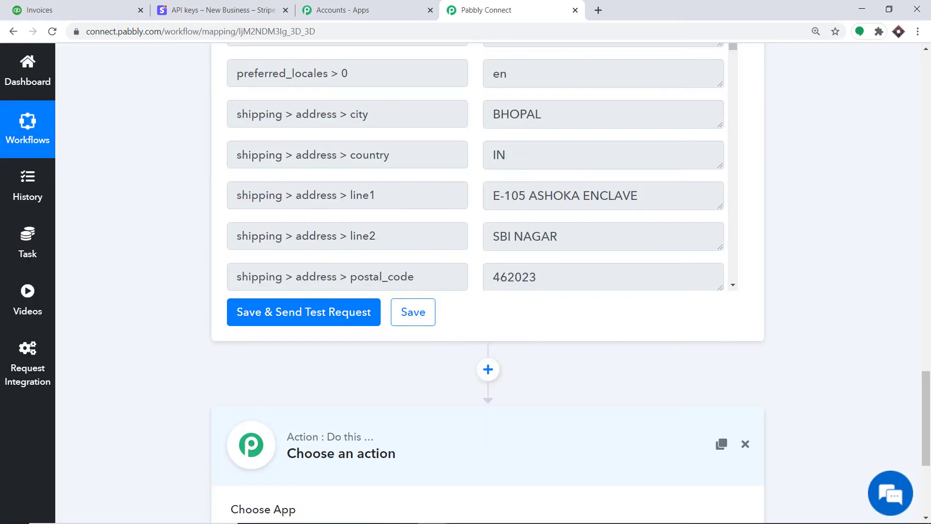
Step: Make the new step an API action, using GET with No Auth
drag(930, 406, 930, 450)
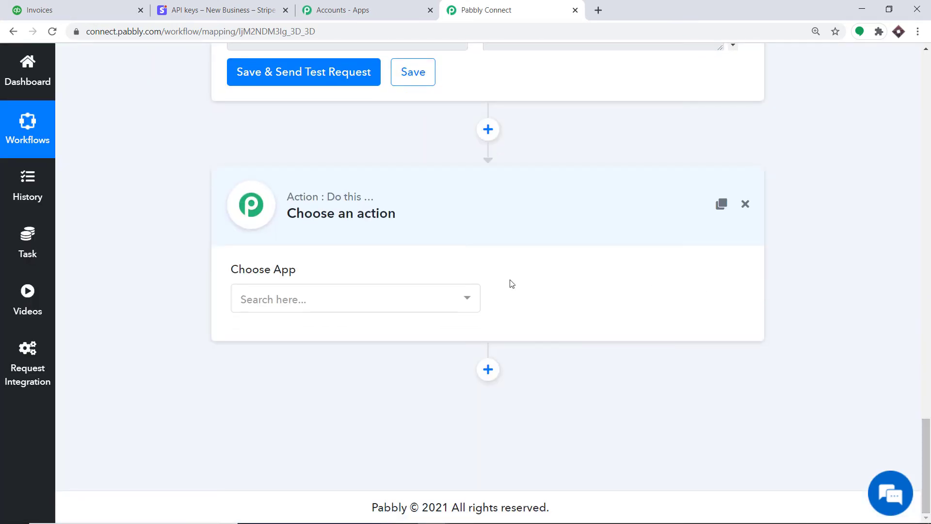
click(320, 301)
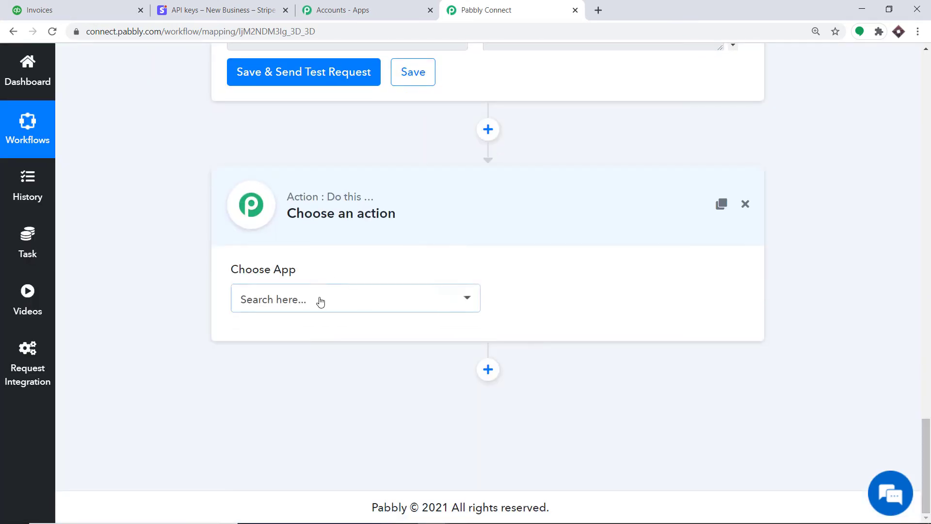
text(API)
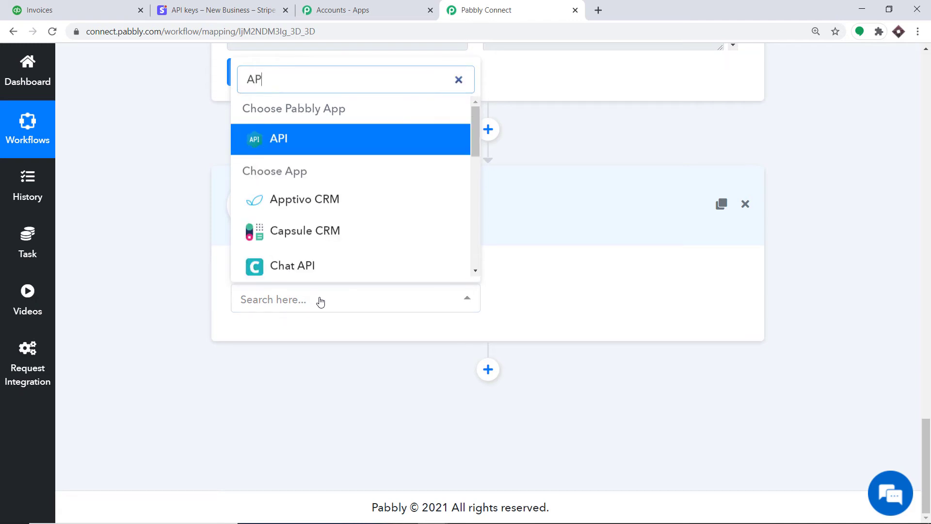
click(307, 152)
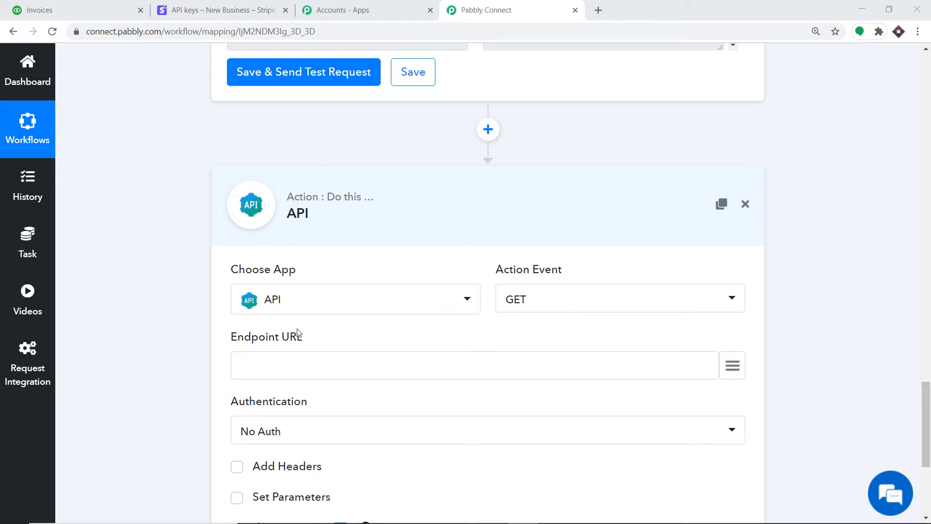
scroll(257, 316, down, 1)
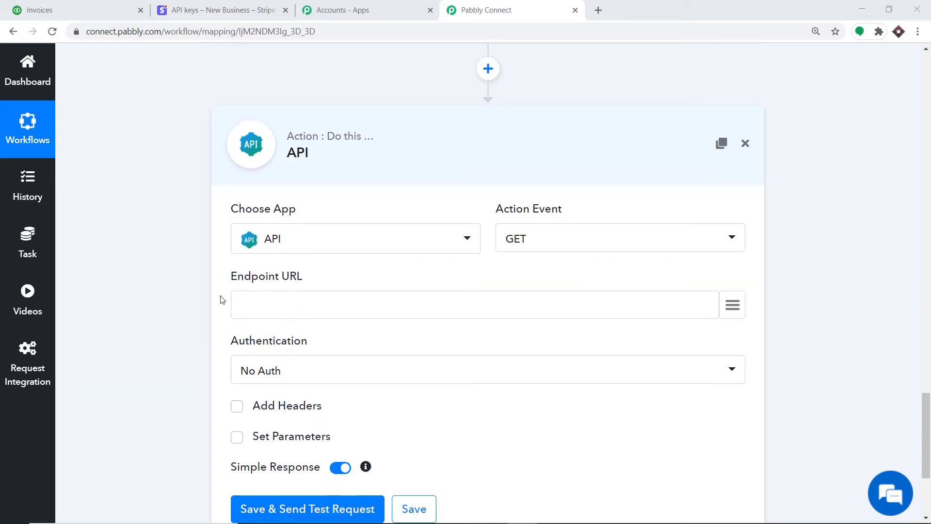
click(315, 297)
right_click(316, 299)
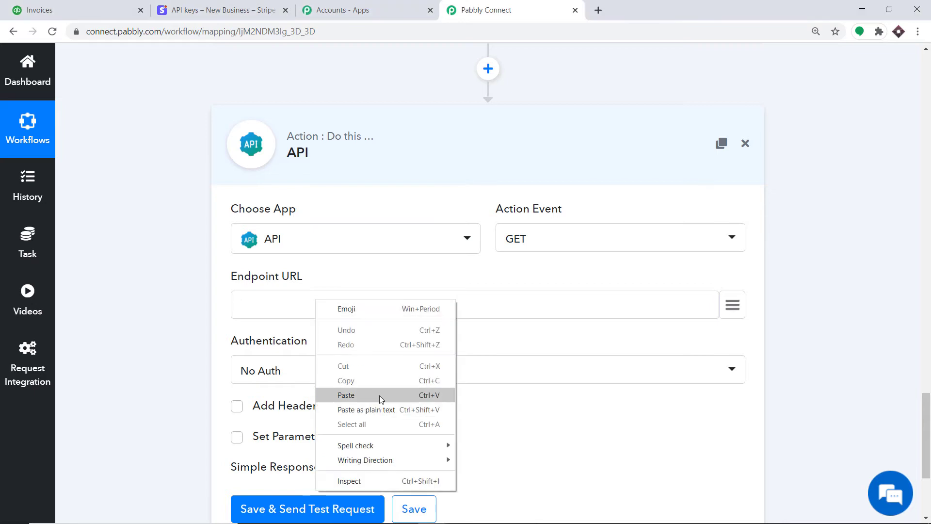
click(379, 396)
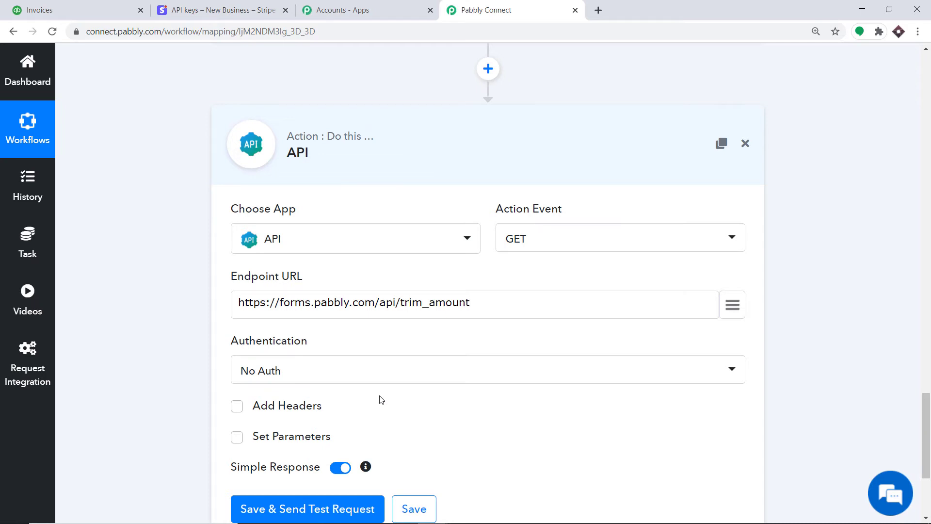
Step: Enable Set Parameters with key 'amount' mapped to data > object > amount_captured (12500)
scroll(374, 397, down, 1)
scroll(260, 338, down, 1)
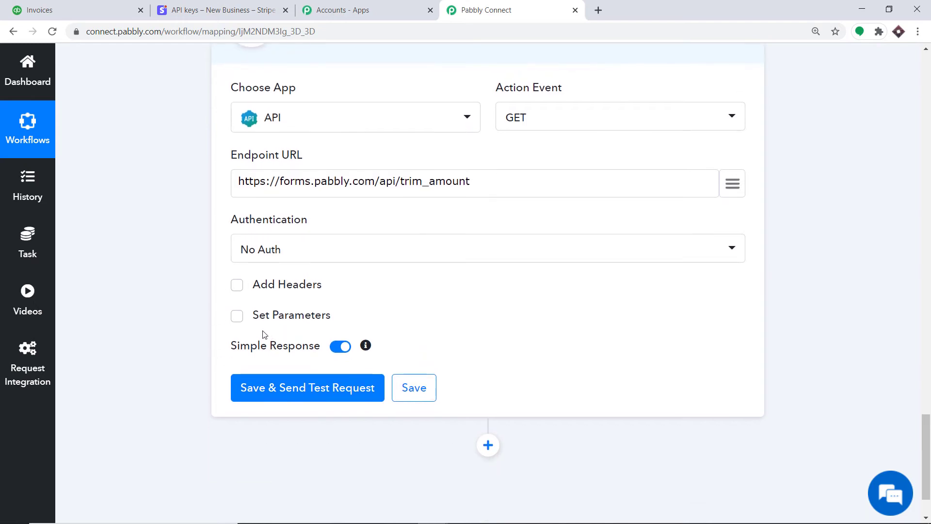
click(237, 321)
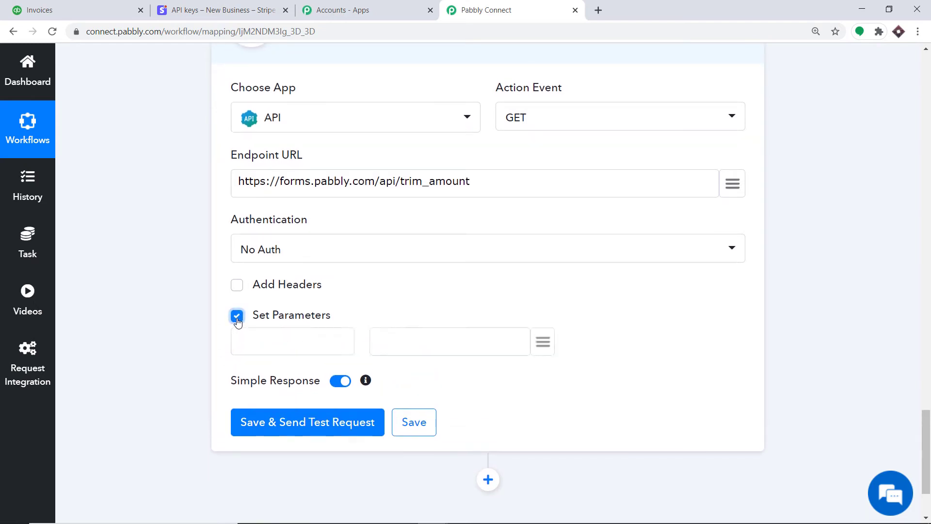
click(287, 337)
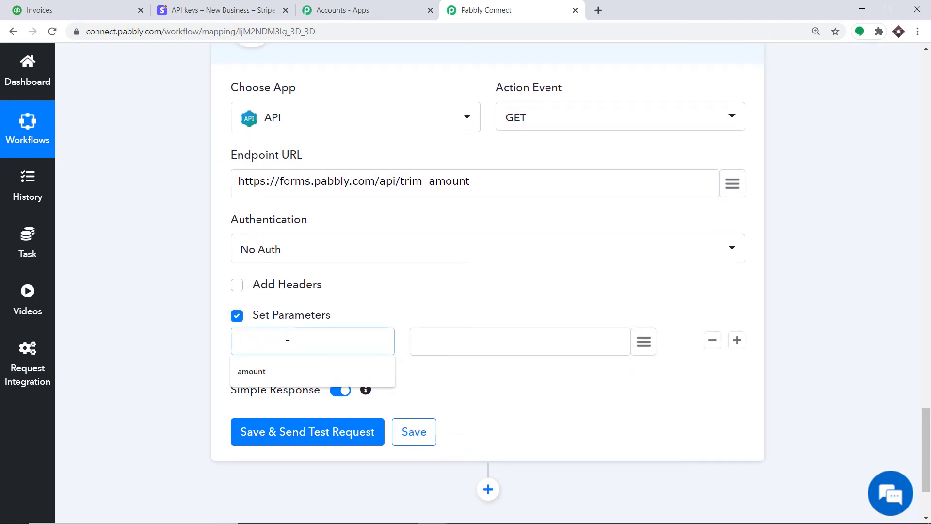
click(278, 370)
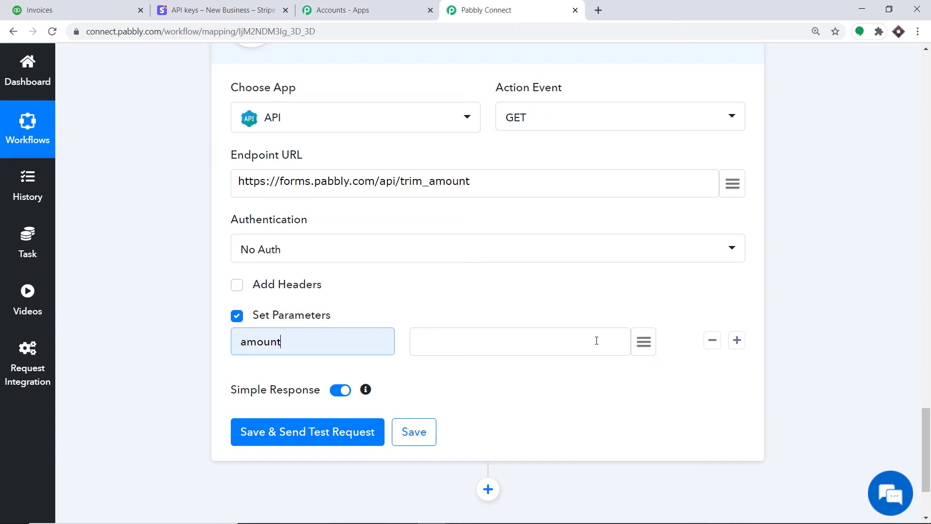
click(644, 341)
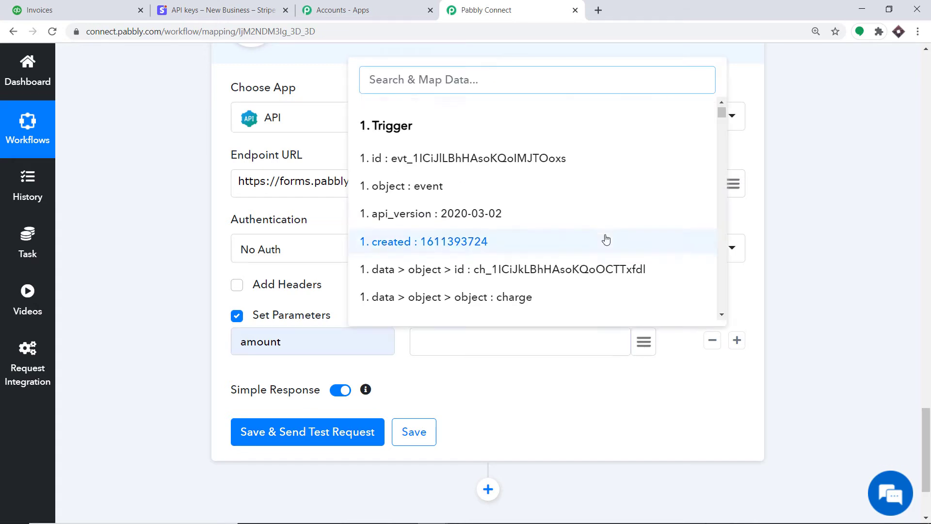
scroll(606, 239, down, 5)
scroll(568, 176, up, 1)
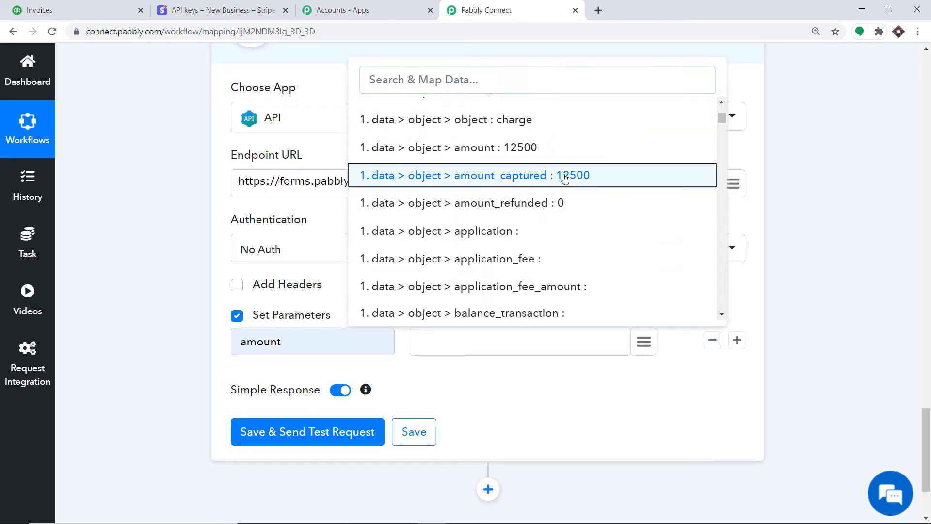
click(565, 176)
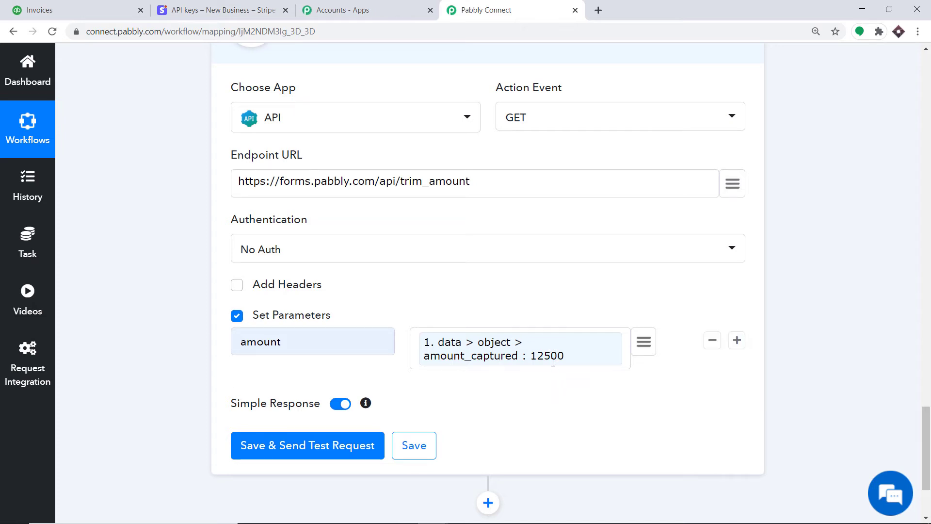
scroll(553, 363, down, 3)
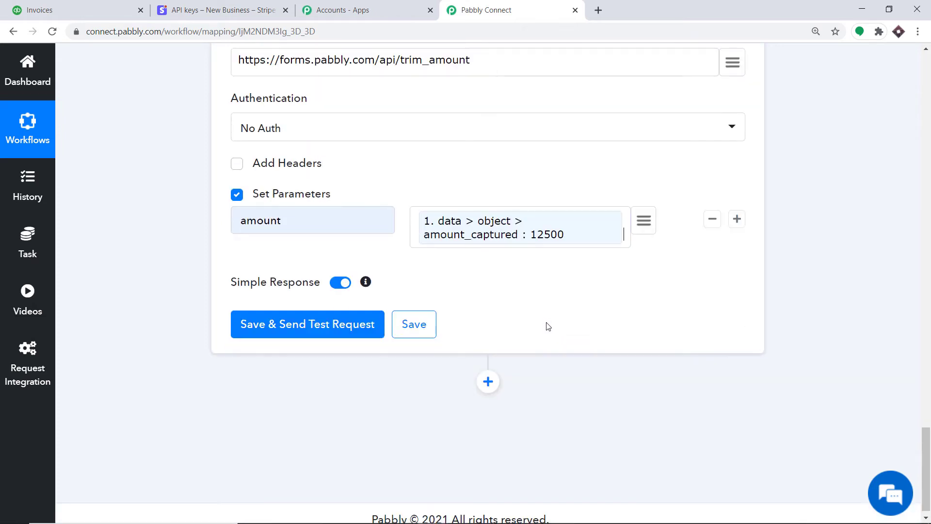
Step: Test the trim-amount request, confirming success with amount 125, and add an action step below
click(265, 335)
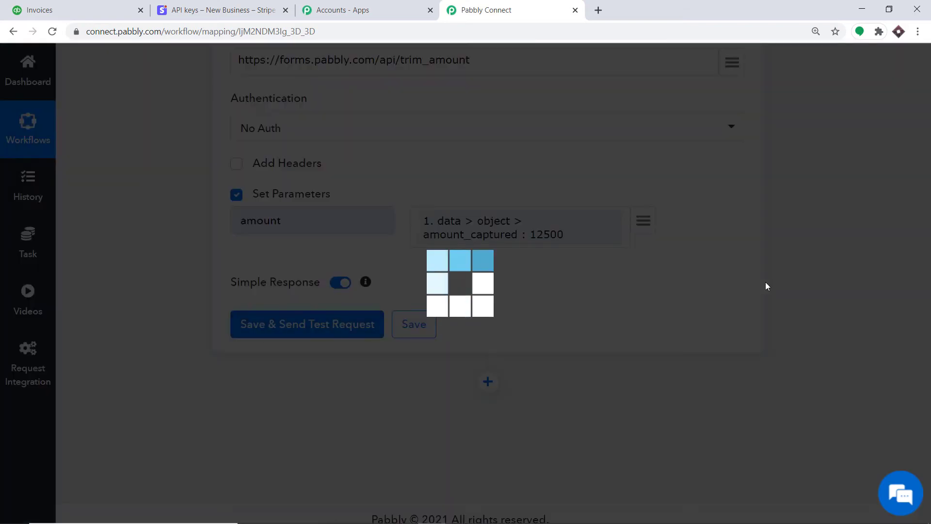
scroll(386, 263, down, 1)
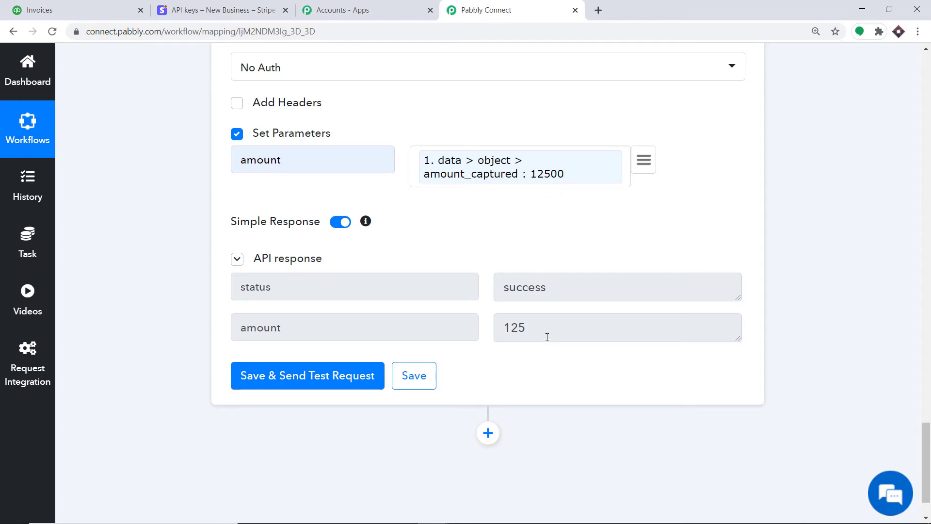
scroll(547, 337, down, 2)
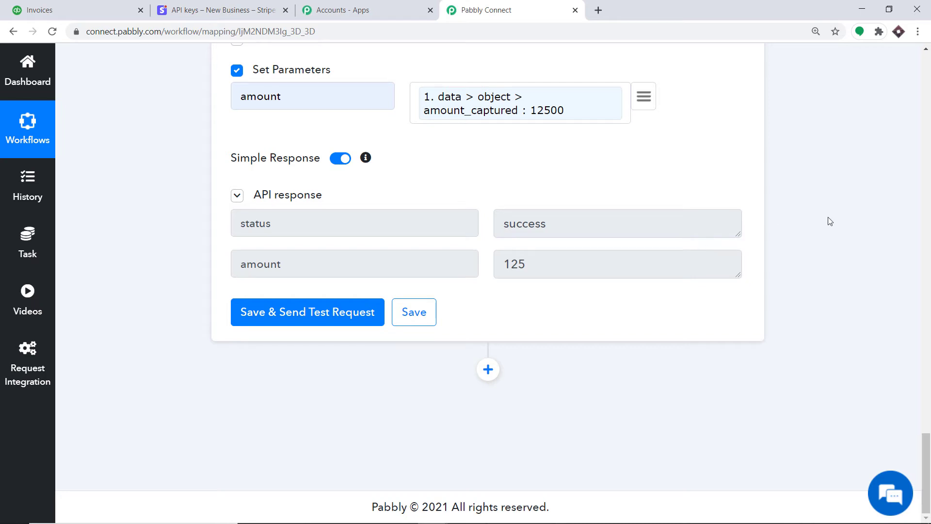
click(488, 369)
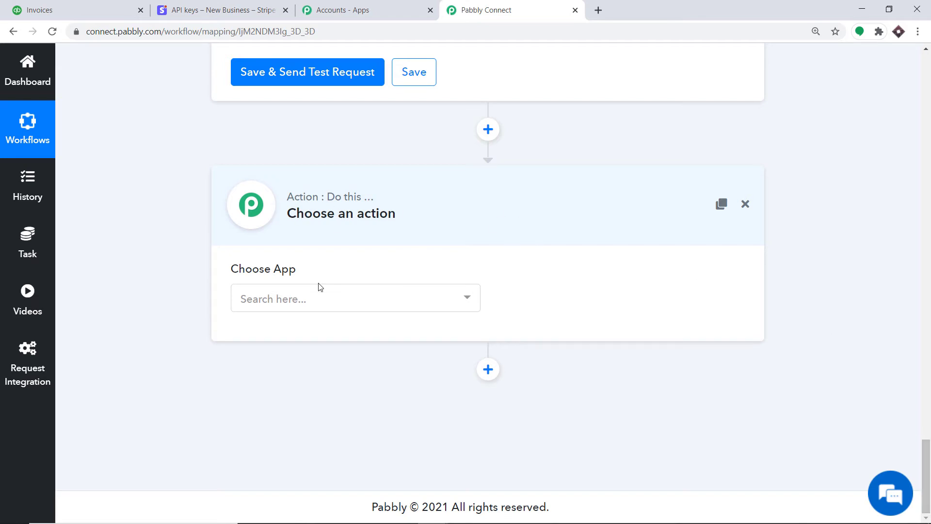
Step: Make the new step a QuickBooks Online 'Create a Customer' action and authorize the account
click(295, 299)
text(QUICK)
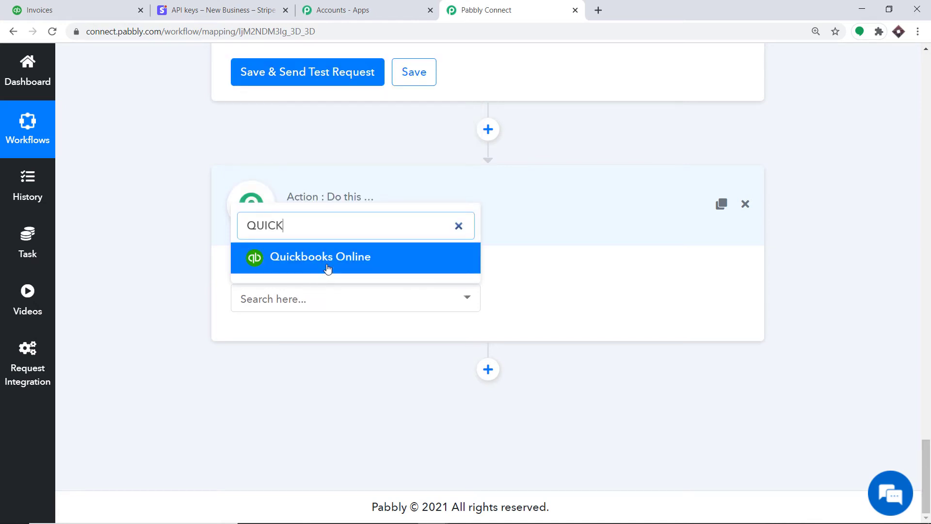
click(327, 267)
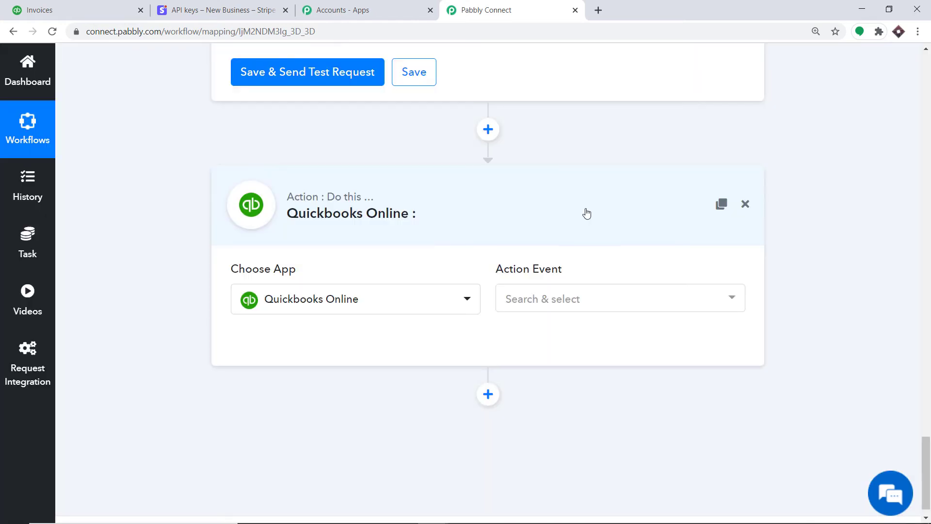
click(581, 299)
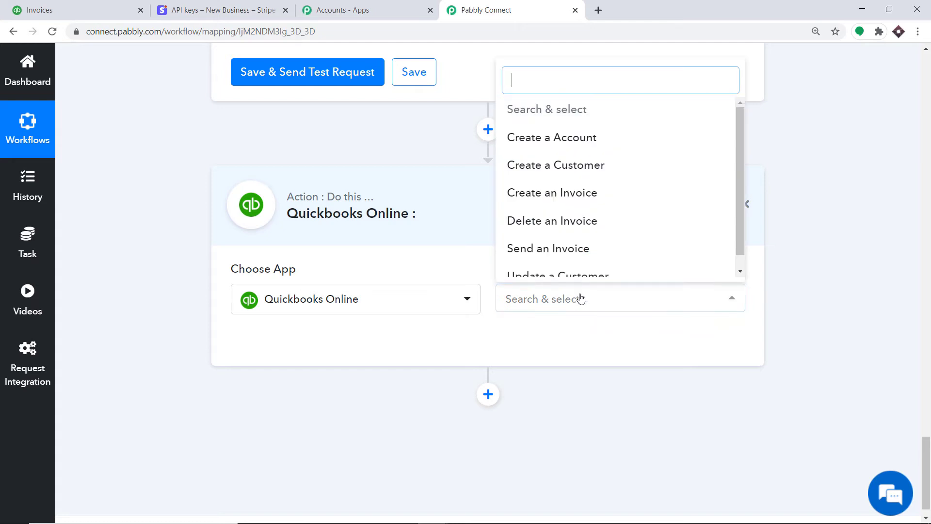
click(571, 174)
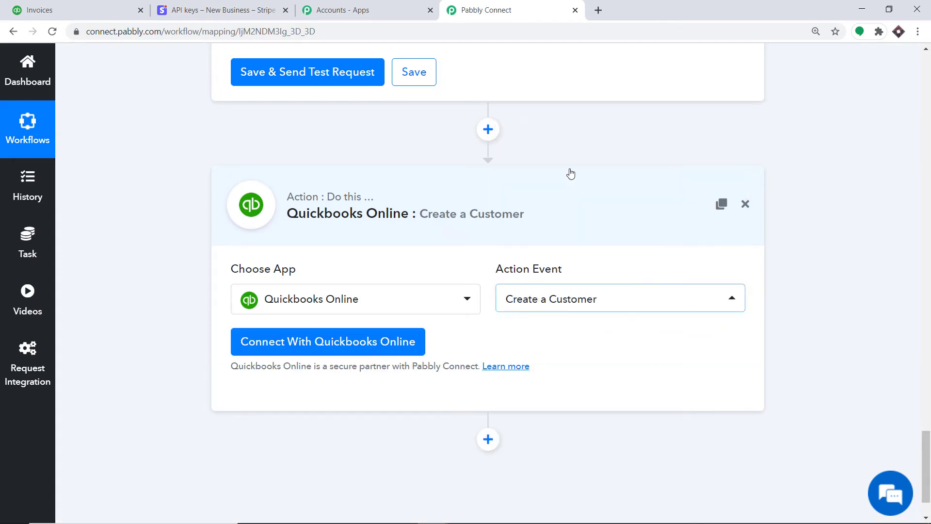
click(318, 350)
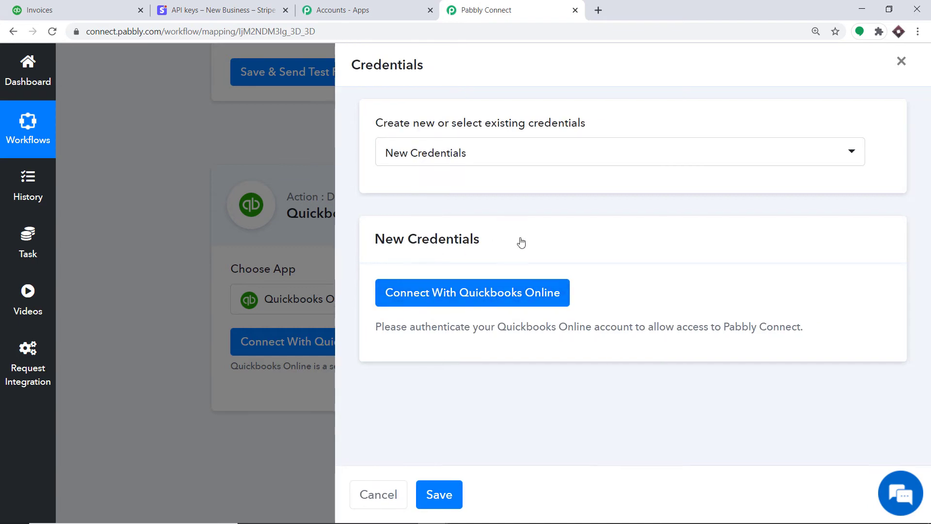
click(410, 300)
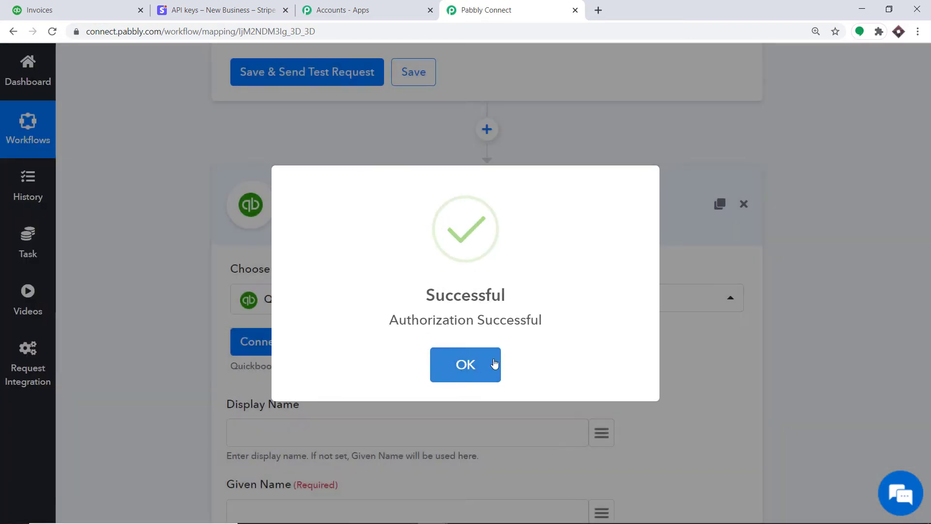
Step: Map the Stripe customer name into both Display Name and Given Name
click(493, 364)
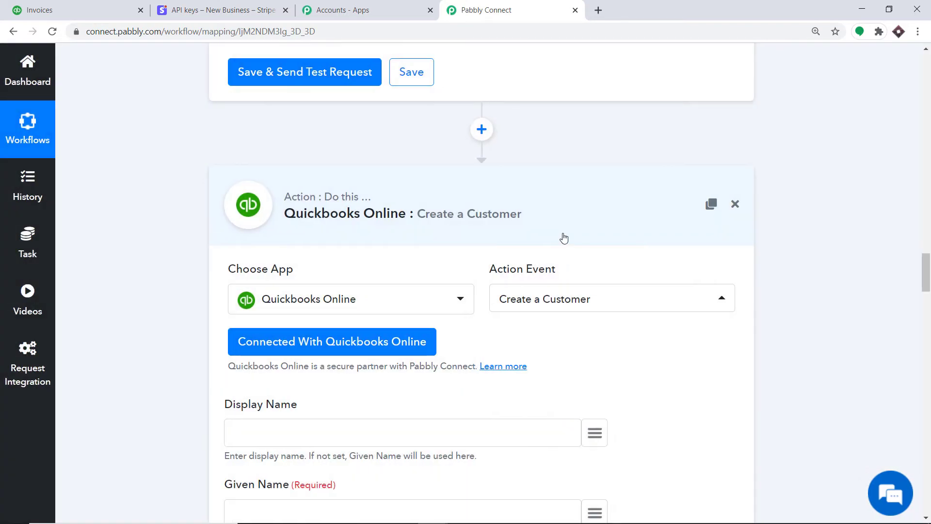
scroll(563, 235, down, 4)
scroll(468, 229, down, 4)
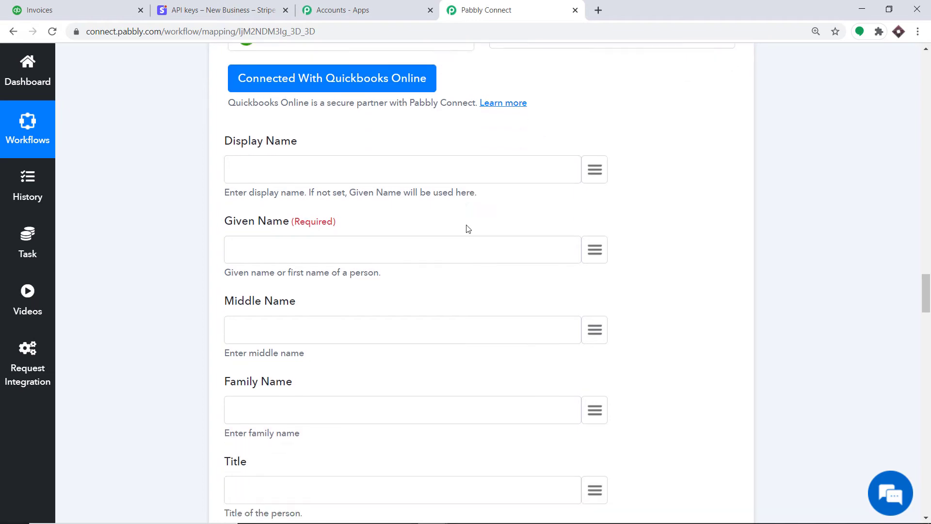
scroll(448, 259, down, 8)
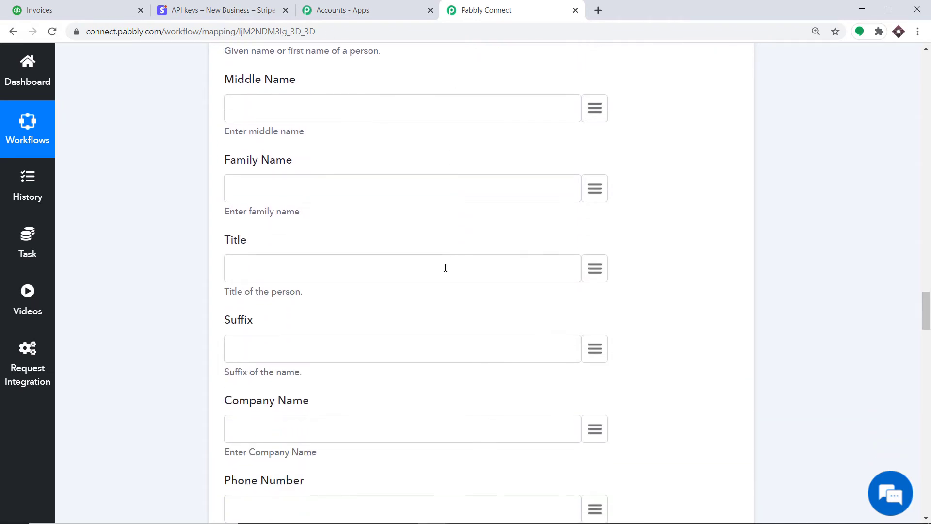
scroll(443, 265, up, 12)
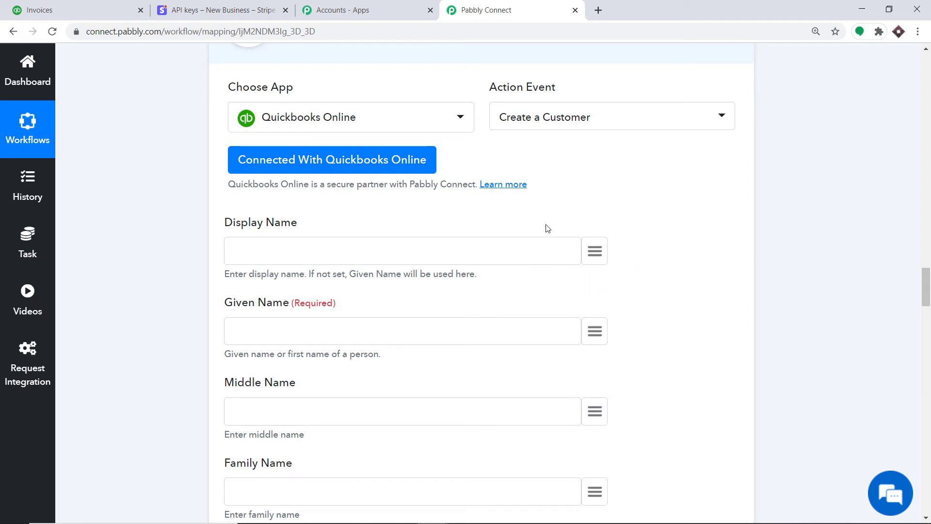
click(594, 256)
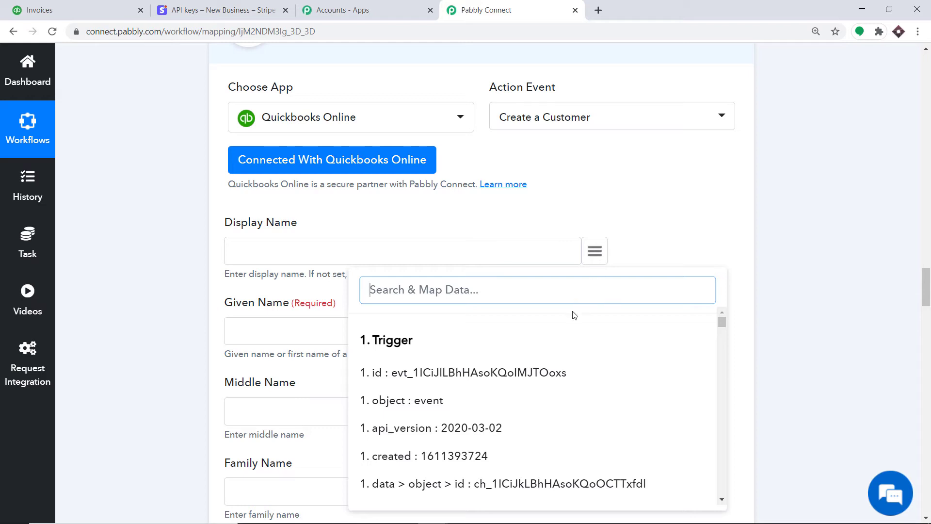
text(name)
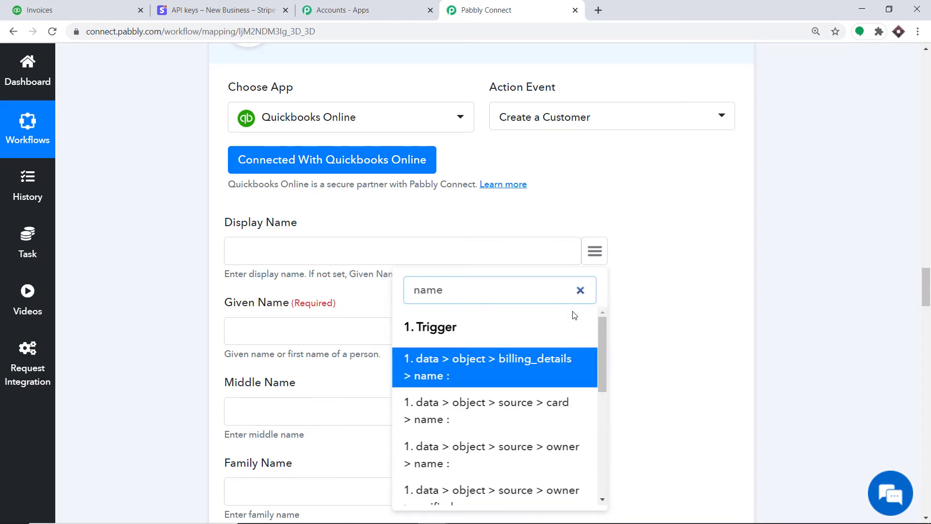
scroll(553, 359, down, 5)
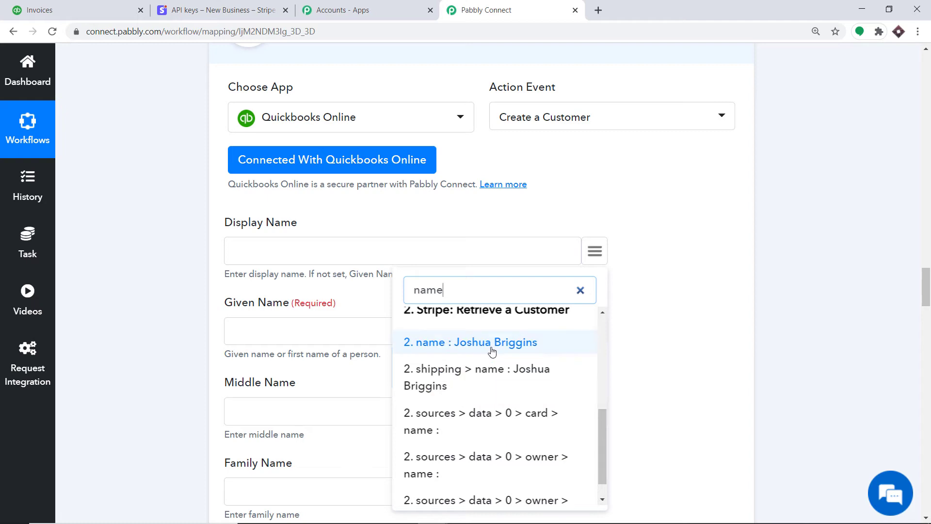
click(493, 350)
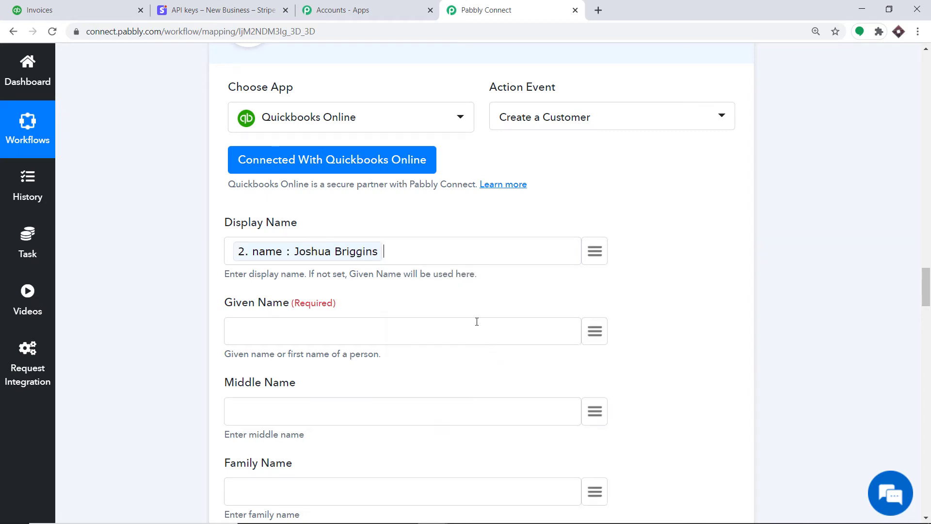
scroll(437, 305, down, 1)
click(604, 270)
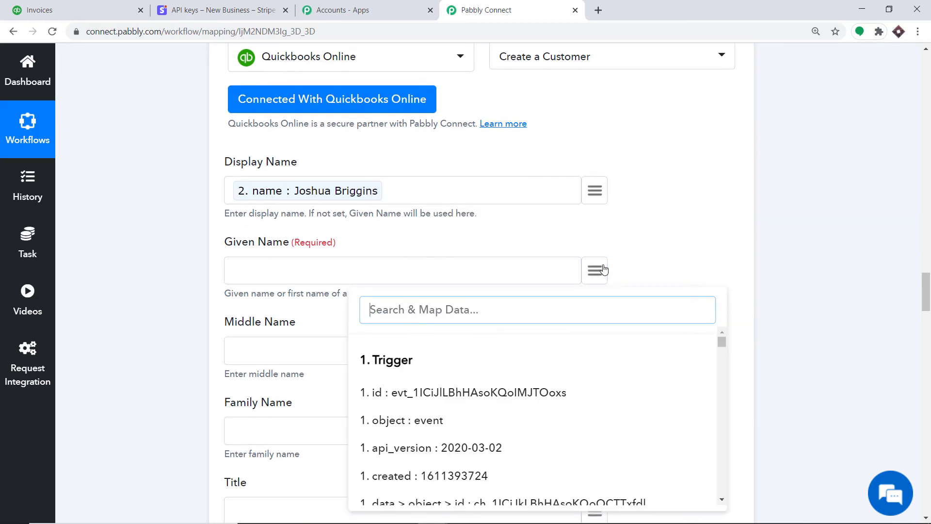
text(name)
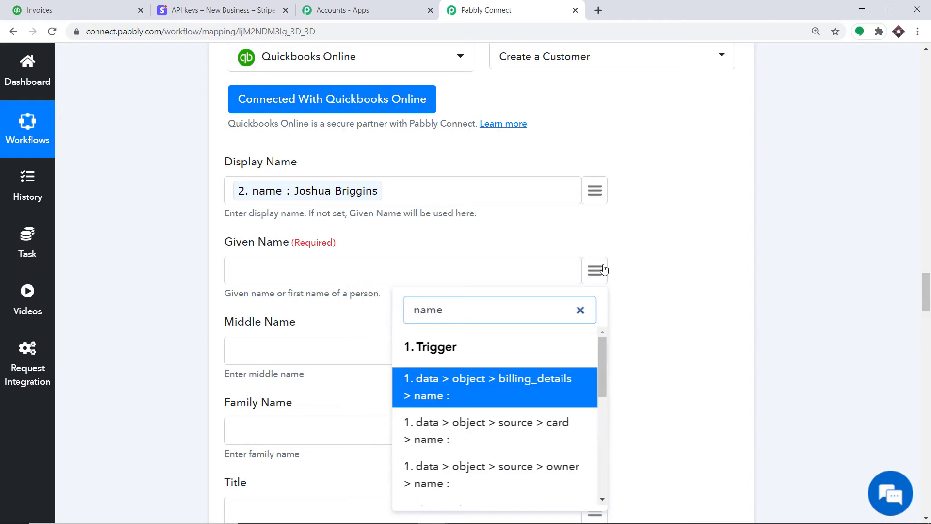
scroll(526, 407, down, 4)
click(516, 424)
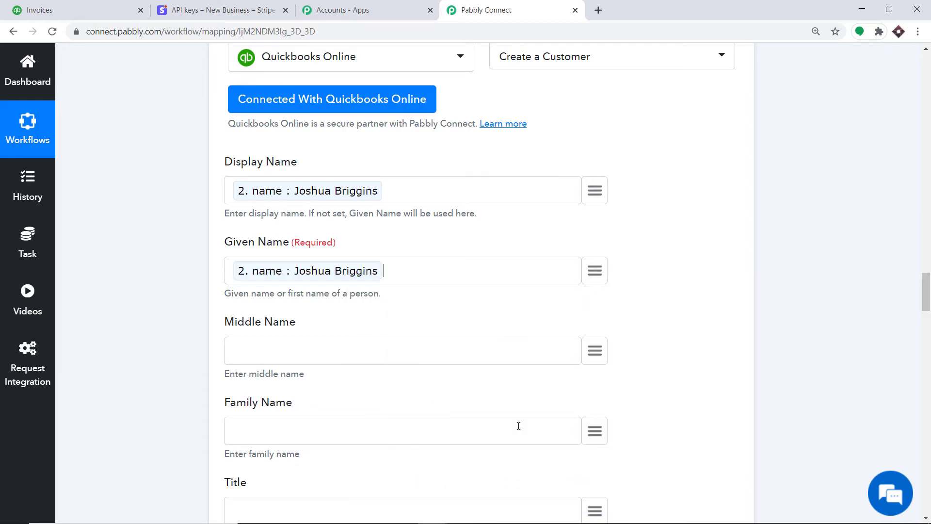
Step: Map the charge description CNN into Company Name and look up PHONE data for Phone Number
scroll(500, 406, down, 2)
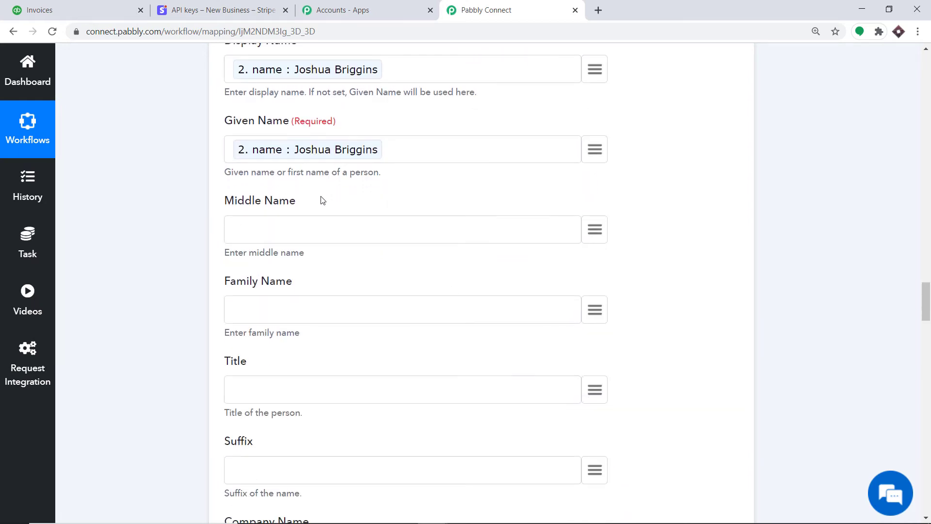
scroll(315, 271, down, 2)
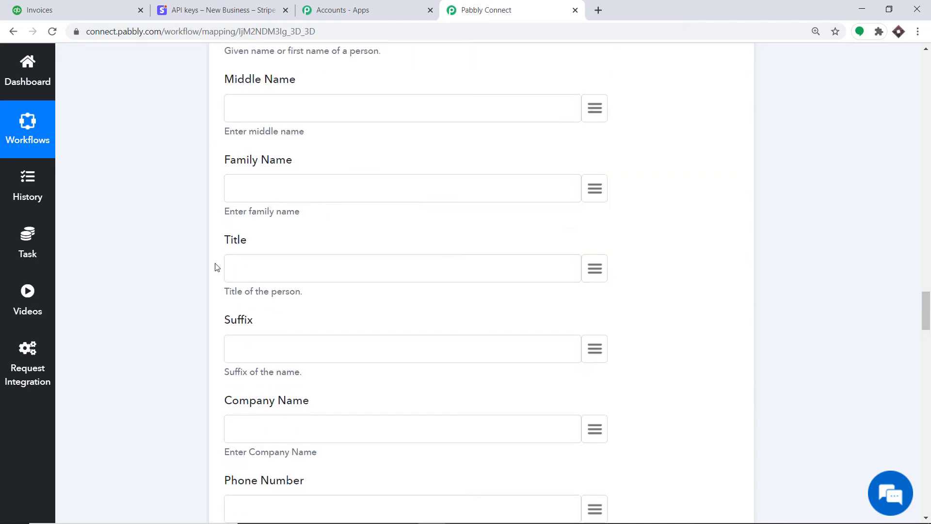
scroll(233, 252, down, 1)
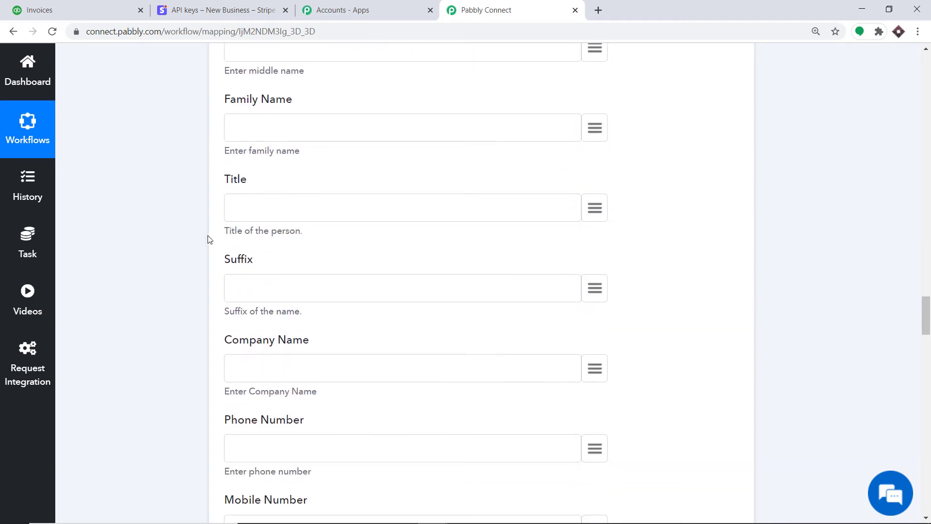
scroll(230, 252, down, 2)
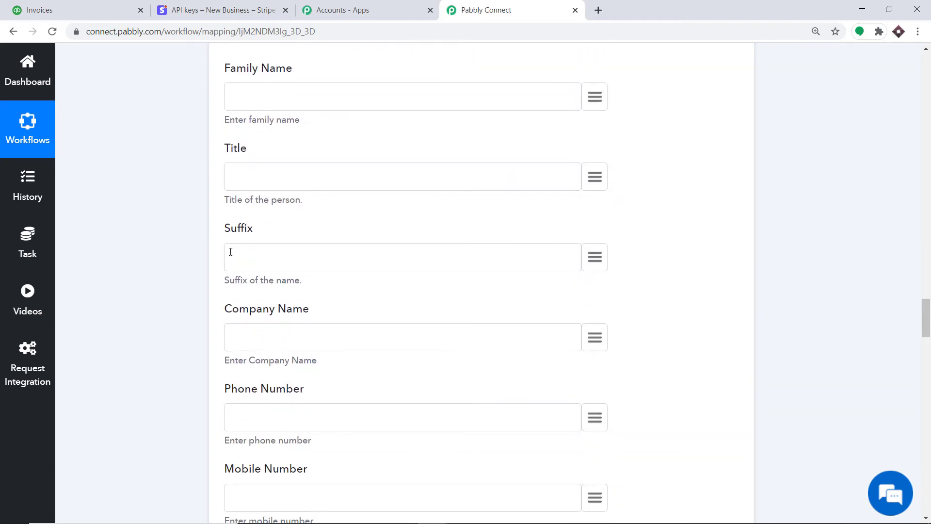
click(601, 248)
text(CNN)
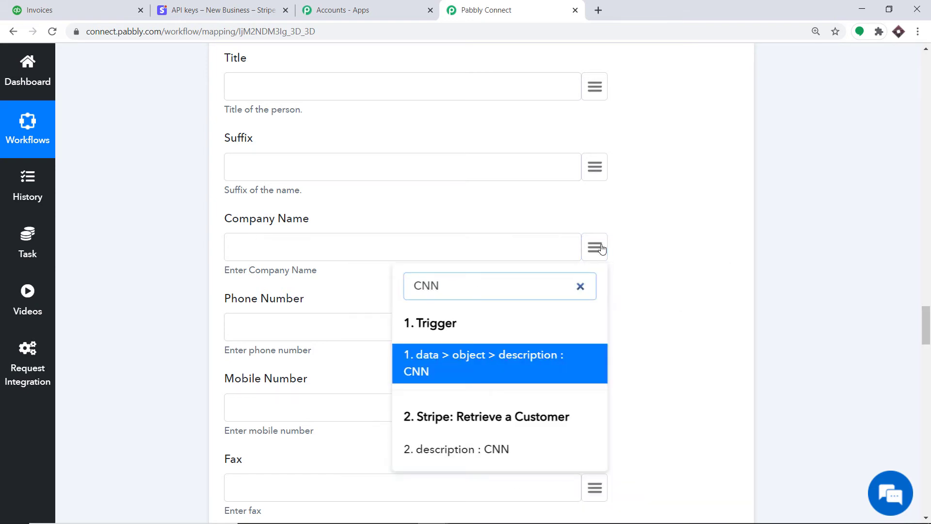
click(470, 375)
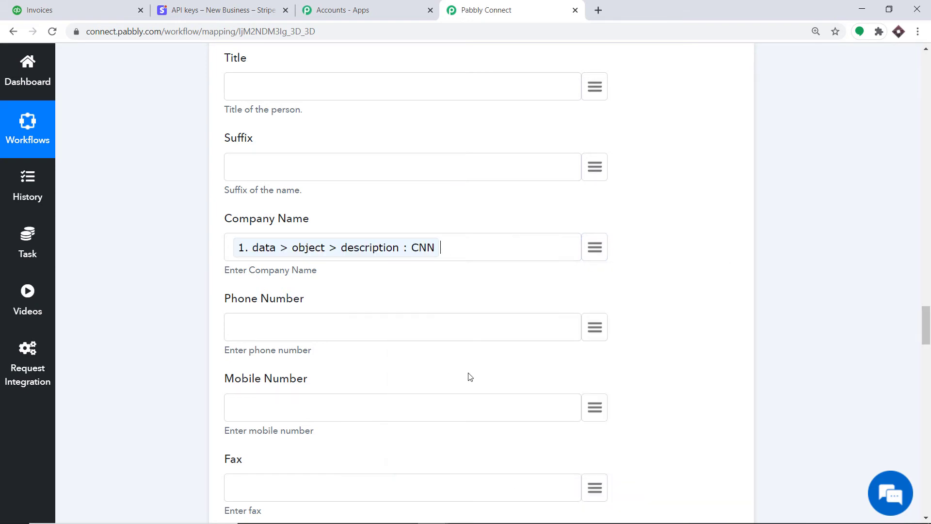
scroll(464, 362, down, 2)
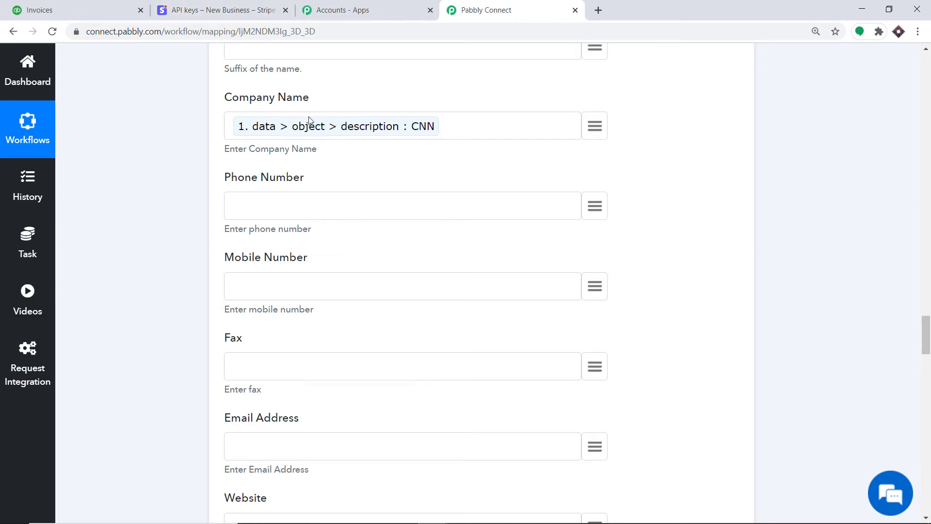
click(595, 203)
text(P)
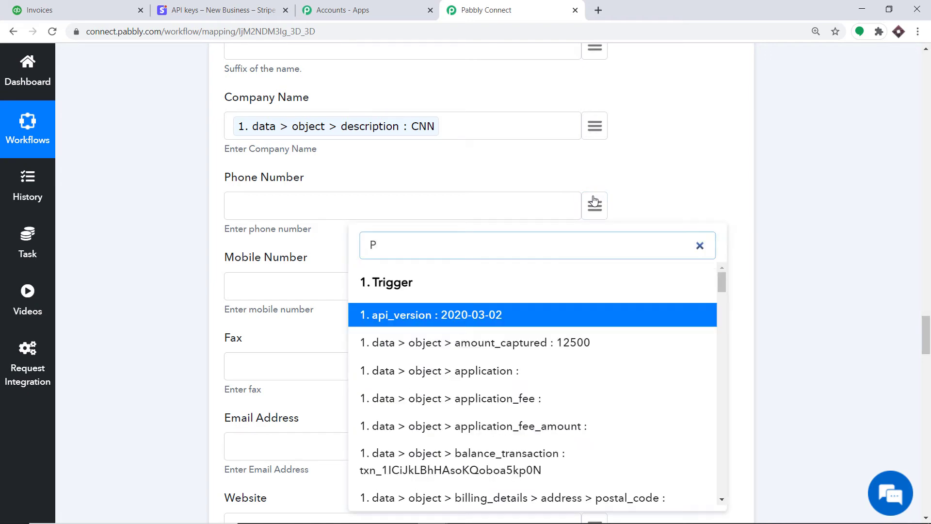
text(HONE)
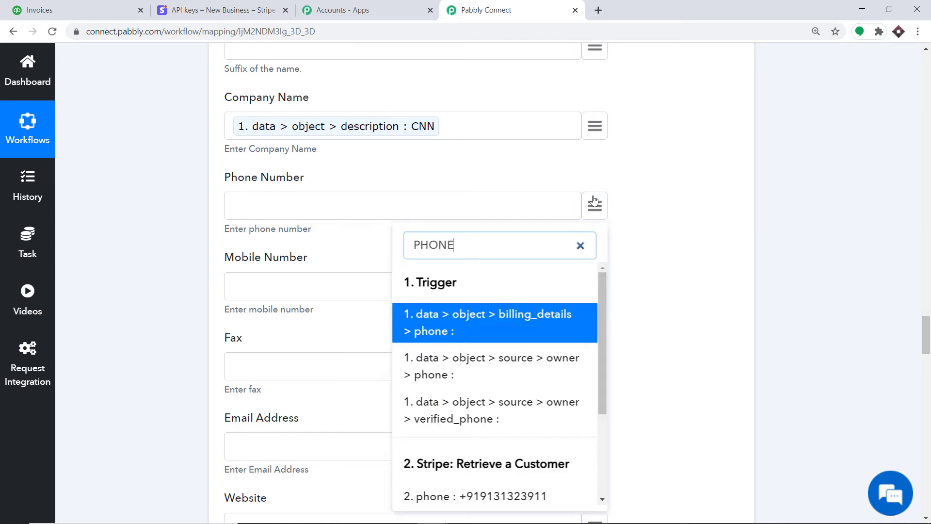
scroll(334, 304, down, 2)
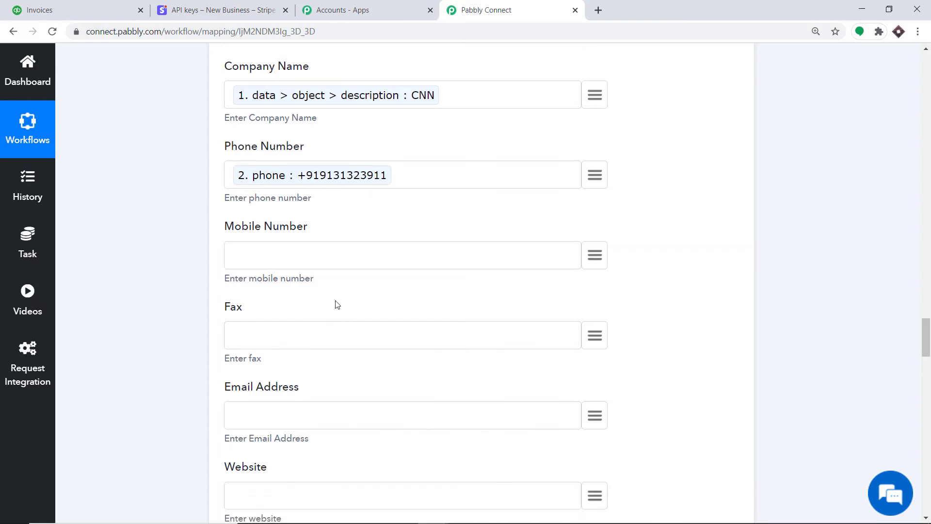
scroll(457, 208, down, 1)
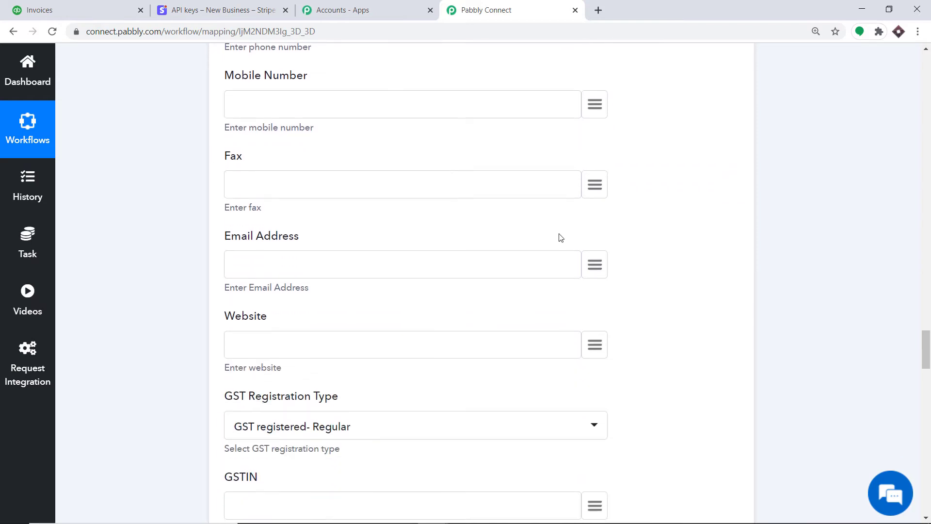
Step: Map the Stripe customer's email into Email Address
click(592, 269)
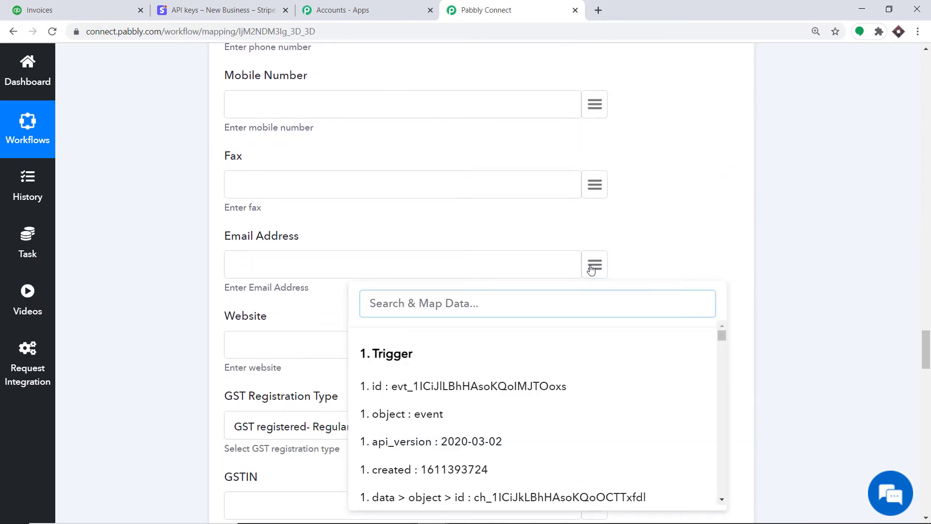
text(EMAIL)
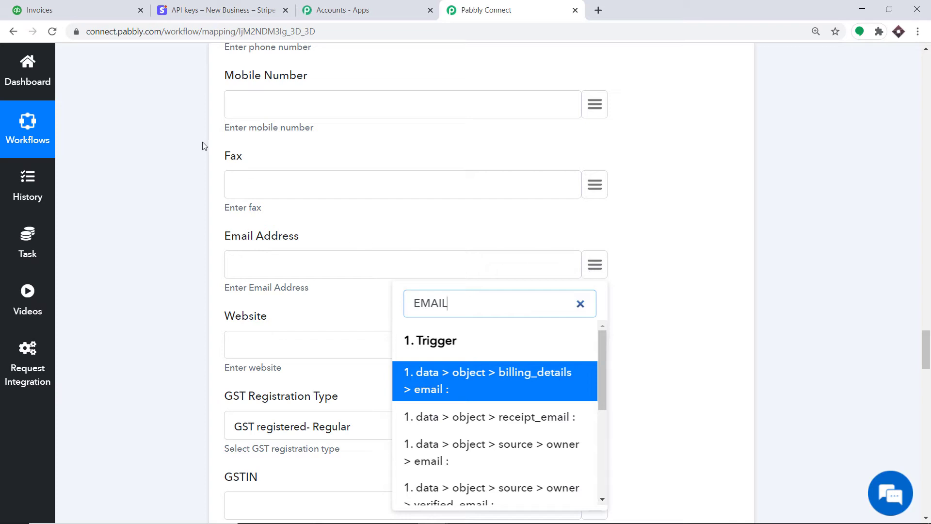
scroll(474, 357, down, 4)
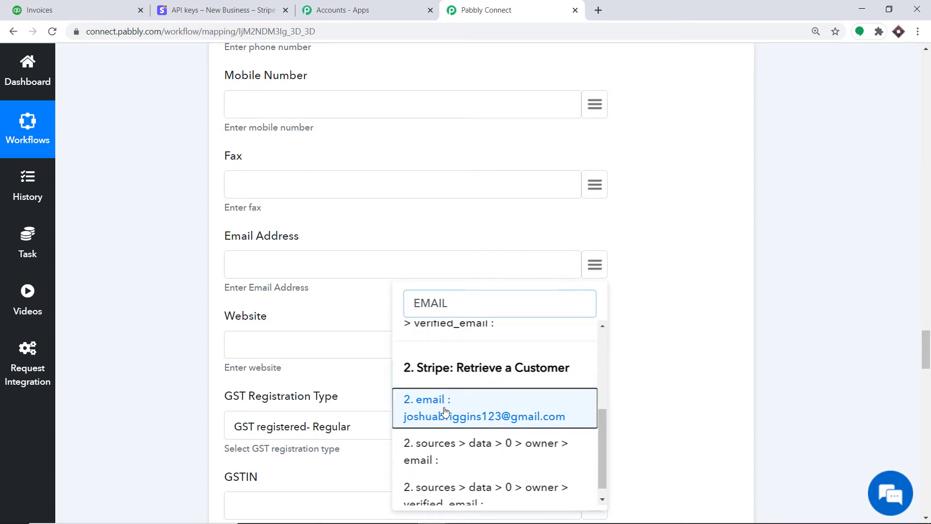
click(446, 411)
scroll(267, 231, down, 2)
scroll(261, 163, down, 1)
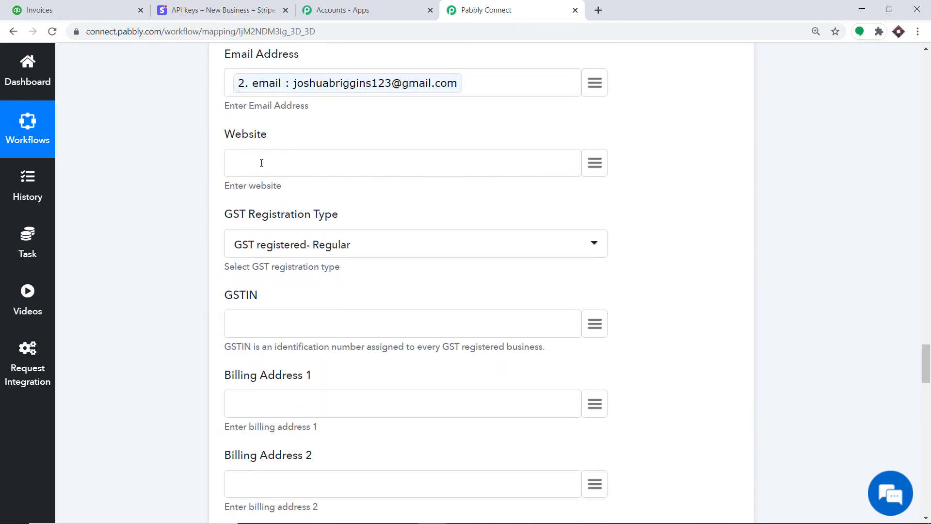
scroll(331, 153, down, 1)
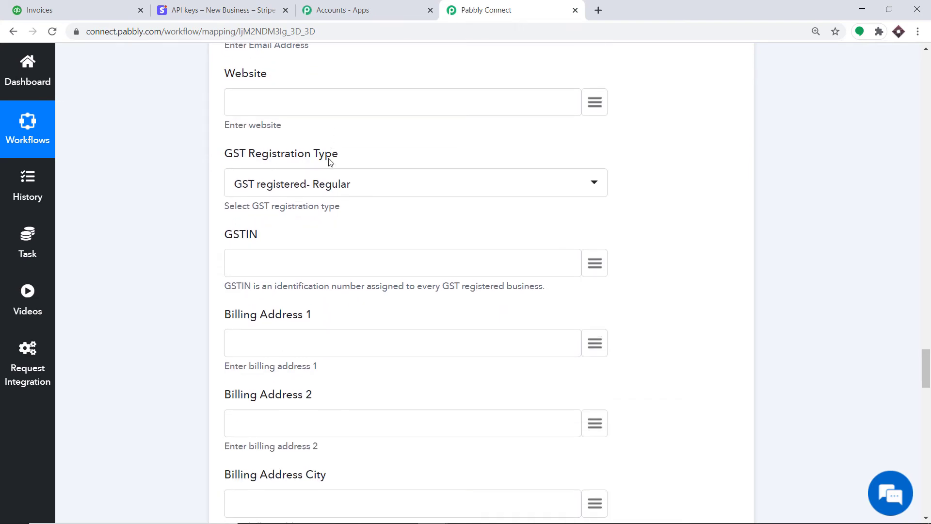
scroll(361, 170, down, 1)
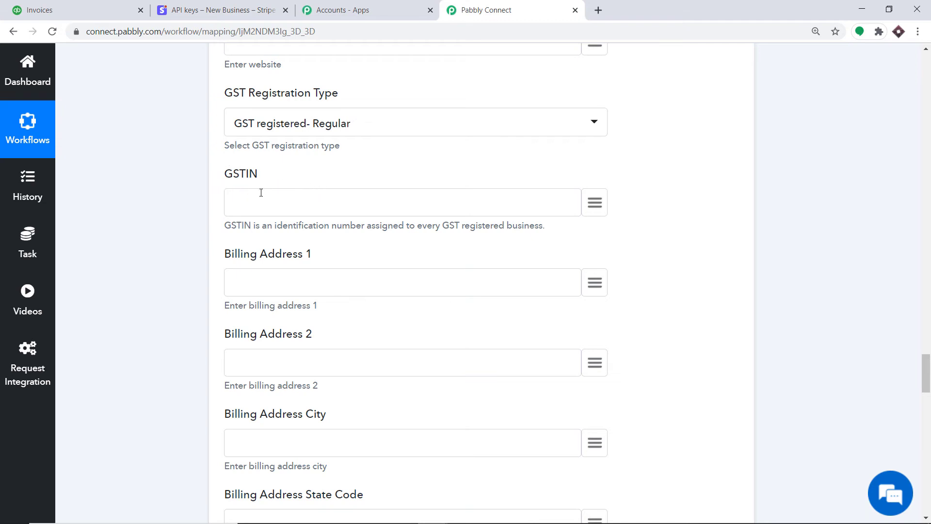
scroll(261, 193, down, 1)
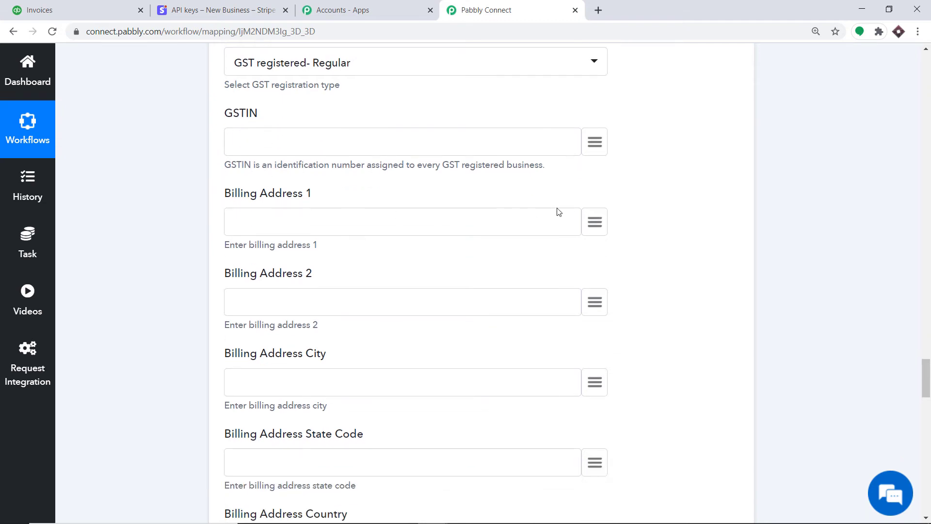
Step: Start mapping Billing Address 1, switching the data search from billing to shipping fields
click(586, 222)
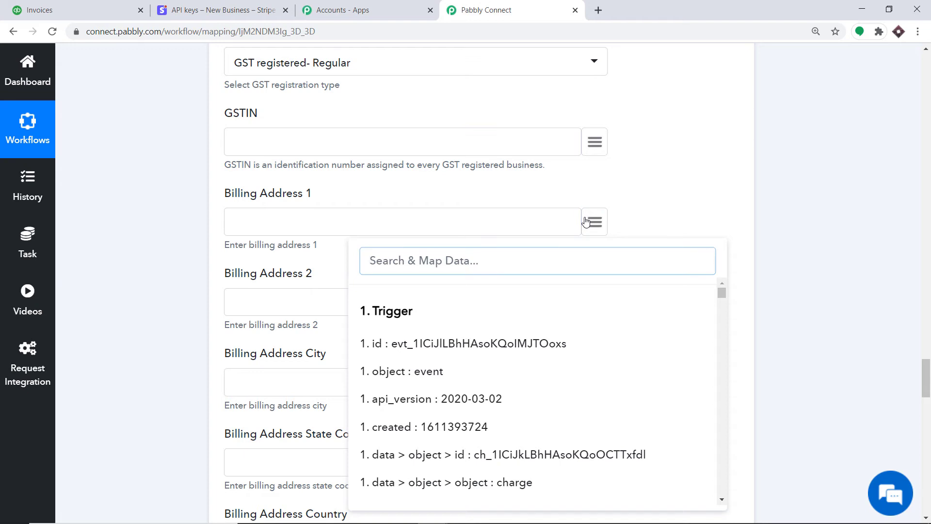
text(BILLI)
scroll(544, 330, down, 5)
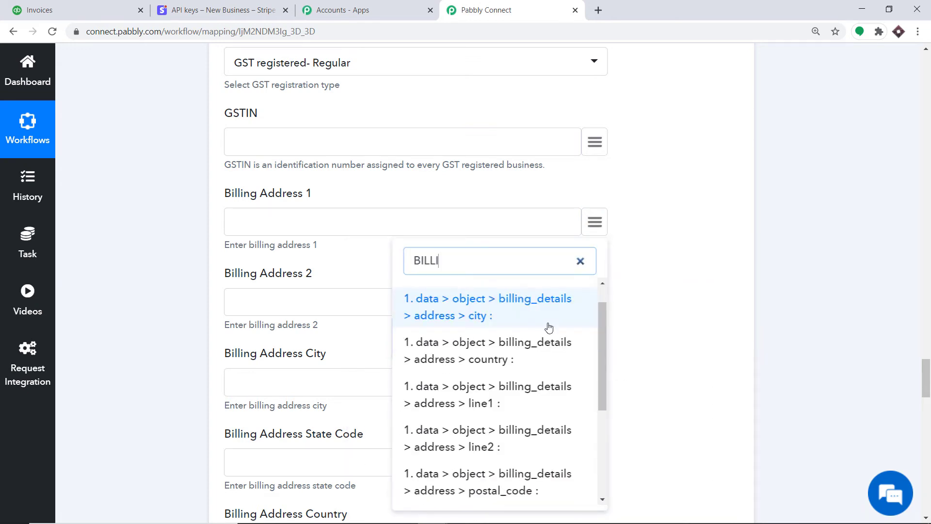
key(BackSpace)
key(BackSpace)
key(BackSpace)
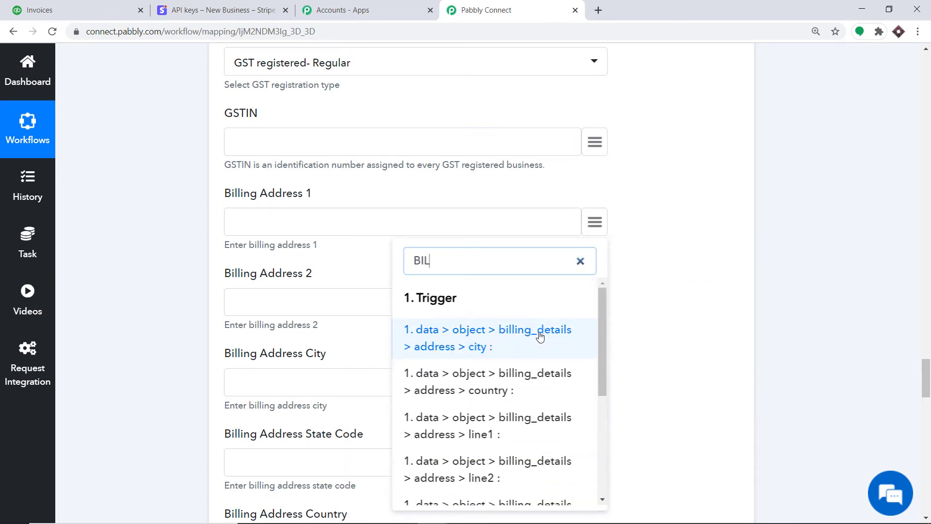
key(BackSpace)
key(BackSpace)
text(SHIPP)
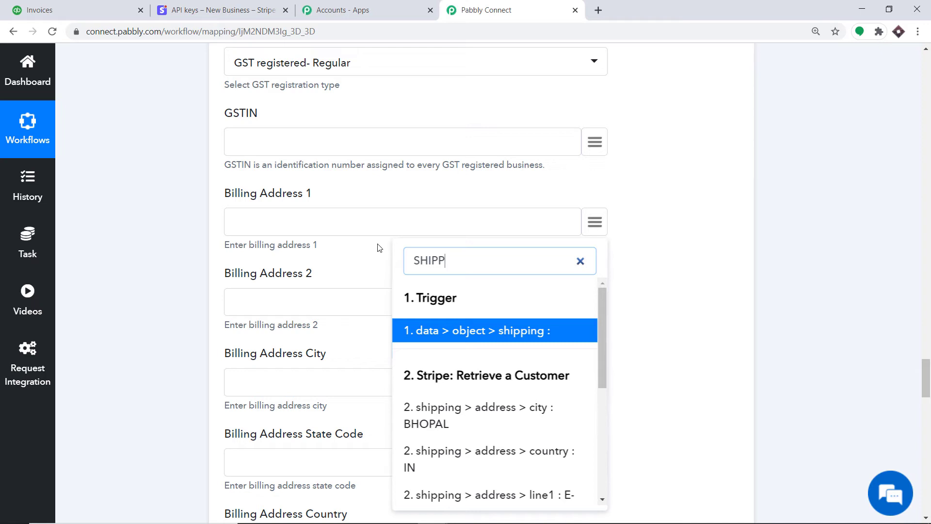
Step: Map the Stripe address line 1 into Shipping Address 1
click(649, 240)
scroll(677, 262, down, 10)
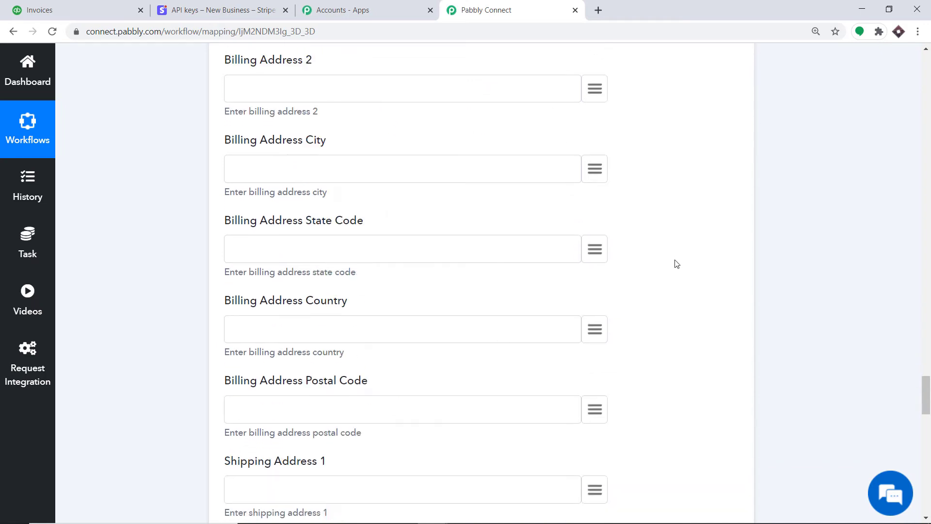
scroll(676, 263, up, 1)
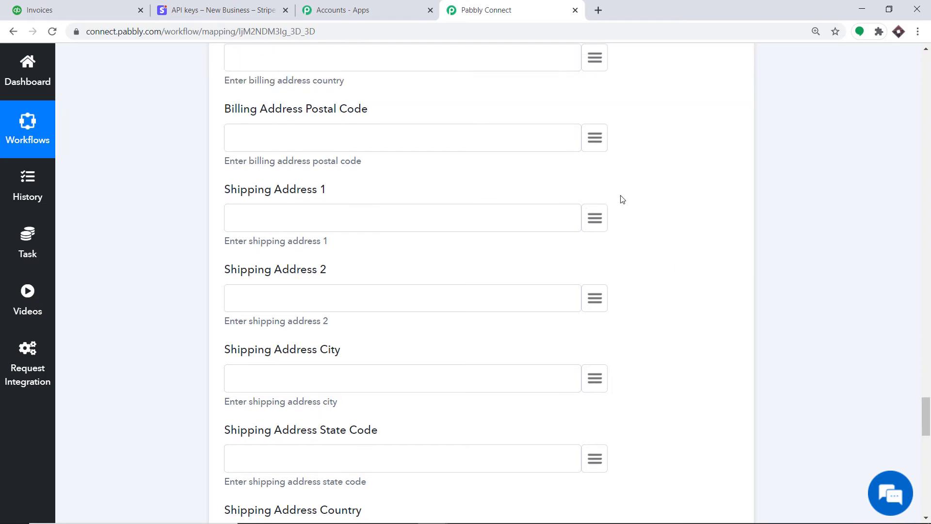
click(598, 216)
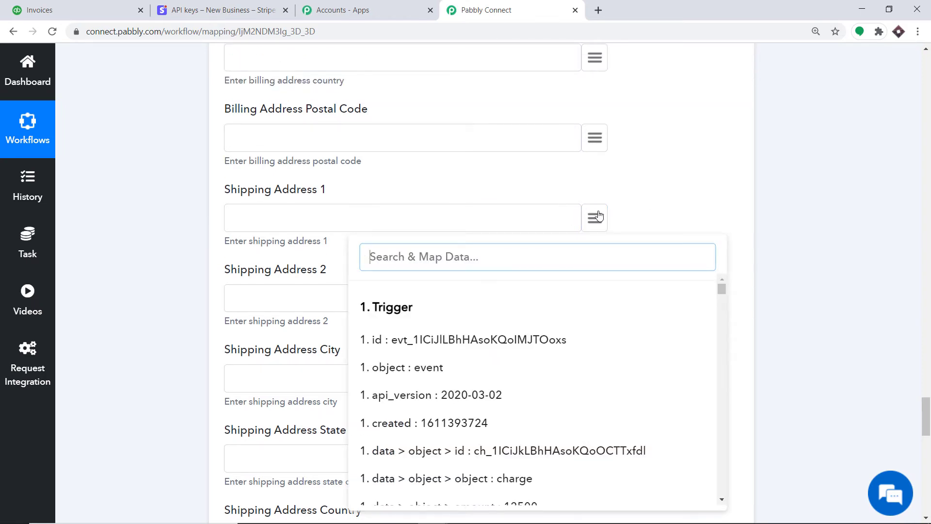
text(SHII)
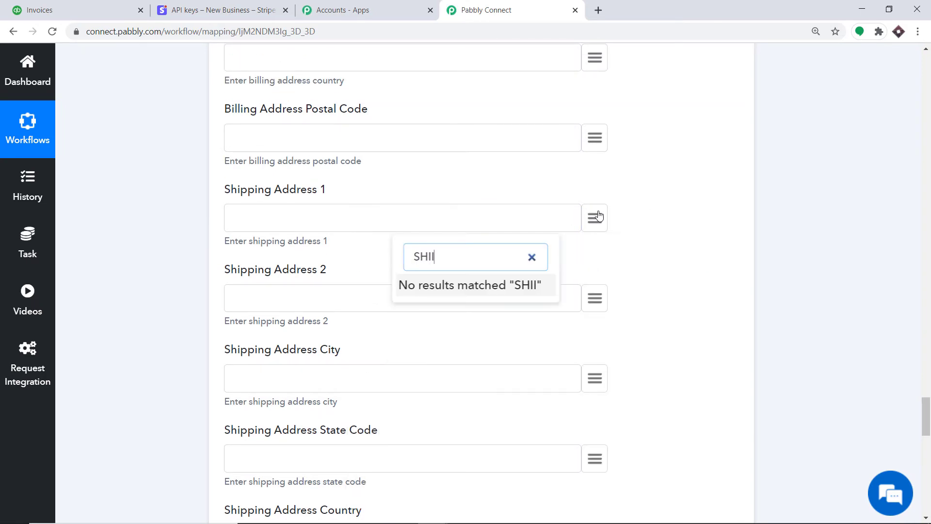
key(BackSpace)
key(BackSpace)
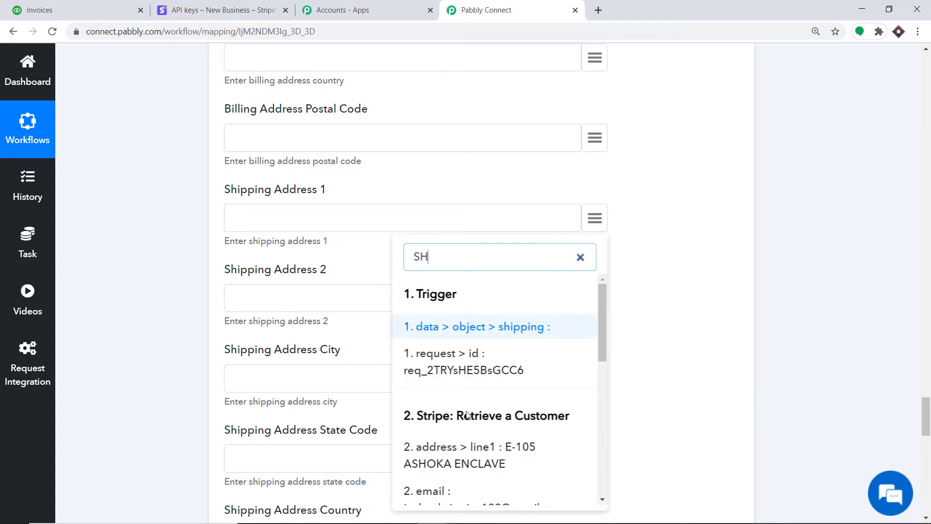
click(461, 461)
scroll(510, 291, down, 2)
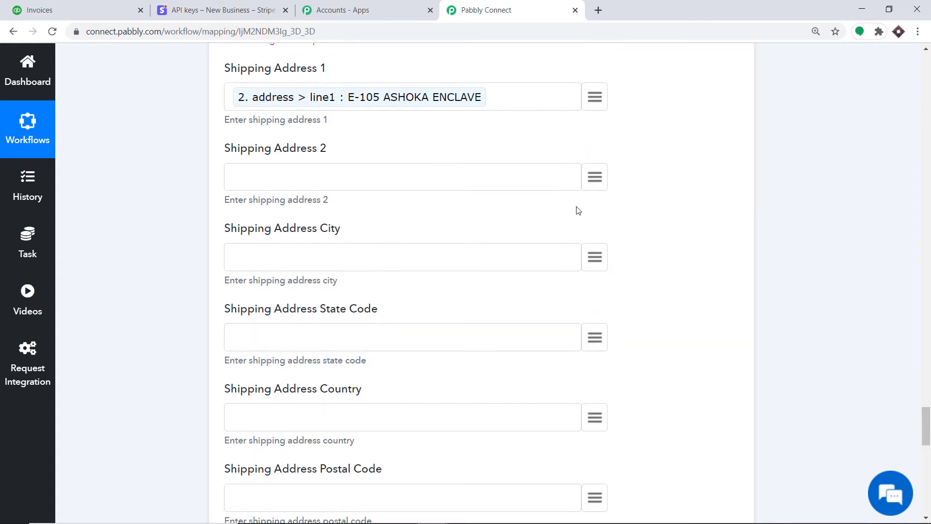
Step: Map the Stripe address line 2 into Shipping Address 2
click(596, 177)
scroll(503, 298, down, 10)
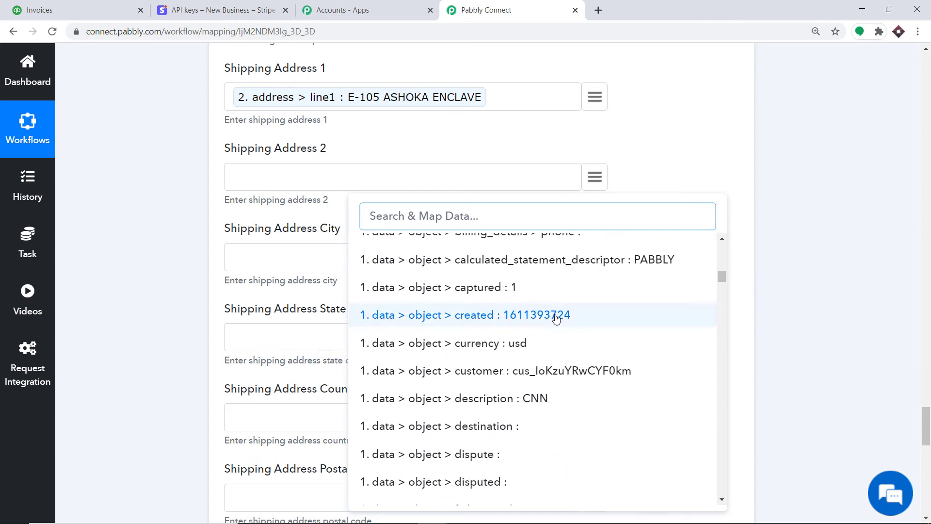
text(ADDRE)
scroll(551, 322, down, 10)
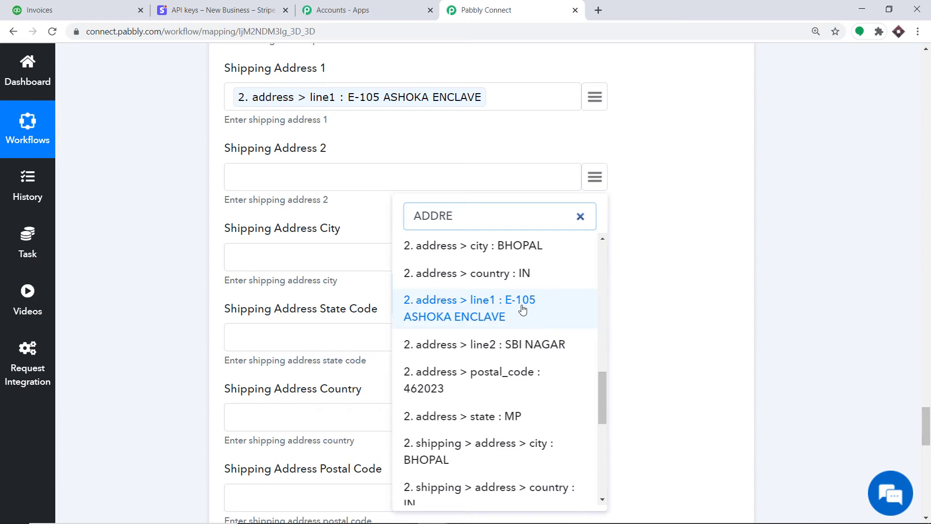
click(519, 345)
scroll(482, 264, down, 1)
scroll(483, 264, down, 2)
Step: Map the Stripe city into Shipping Address City and the postal code into the state code field
click(595, 137)
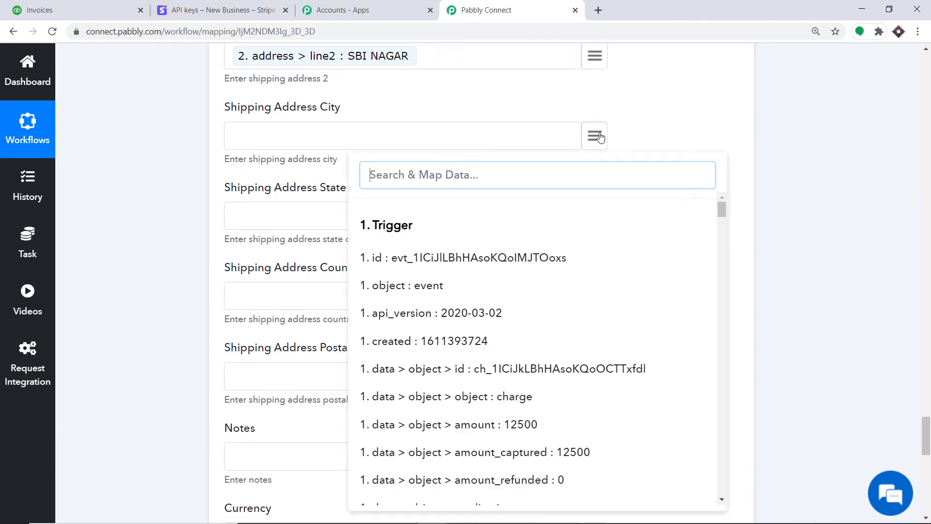
text(BHO)
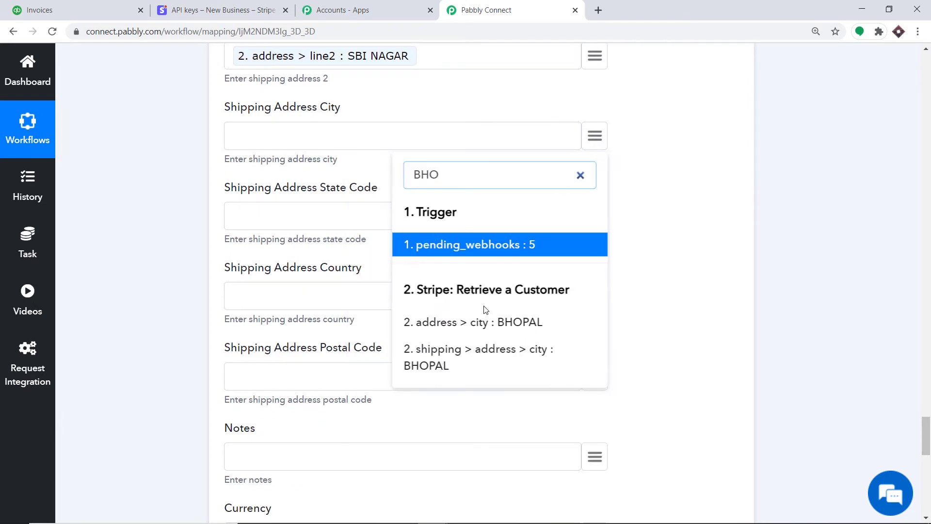
click(482, 322)
click(595, 216)
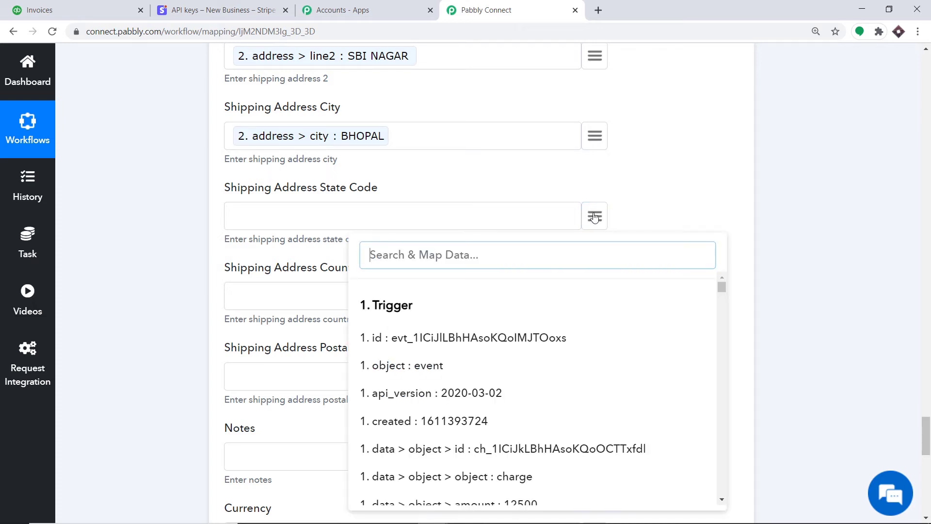
text(46)
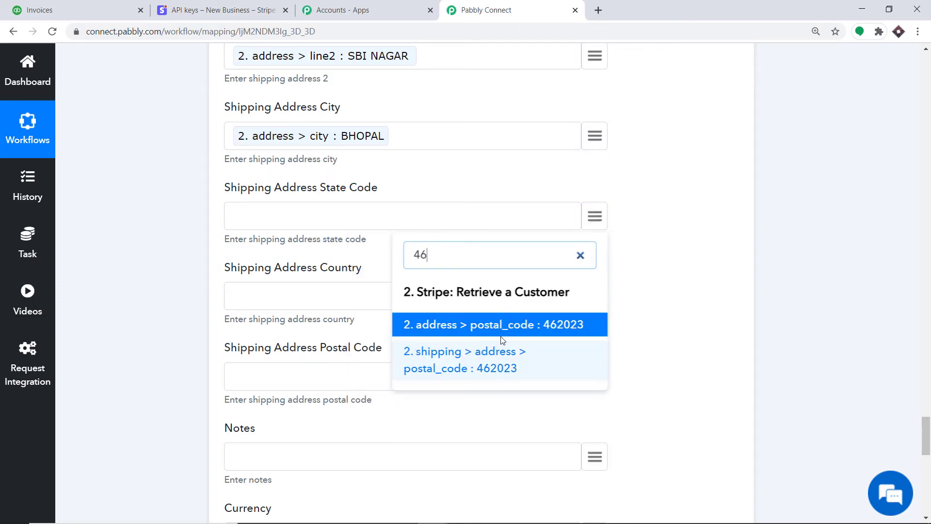
click(499, 323)
scroll(553, 232, down, 1)
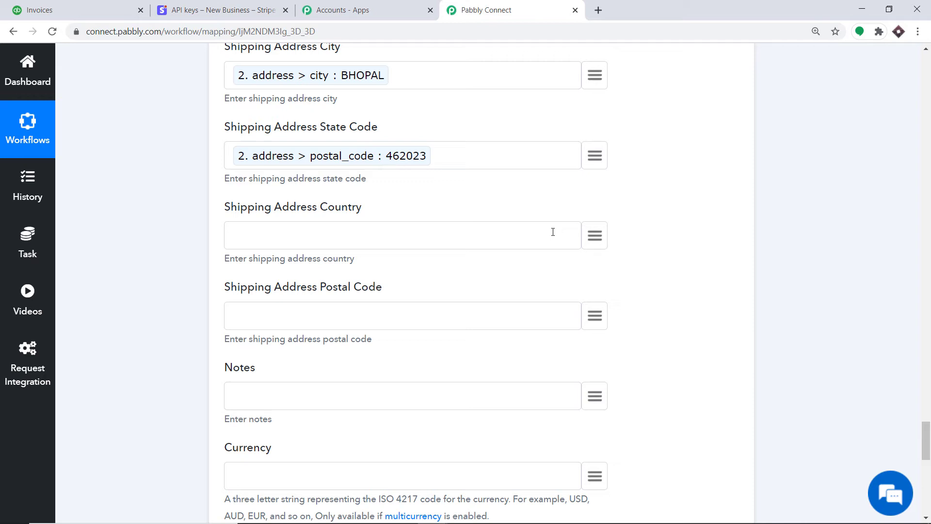
Step: Map the Stripe shipping country into Shipping Address Country
click(595, 237)
text(IN)
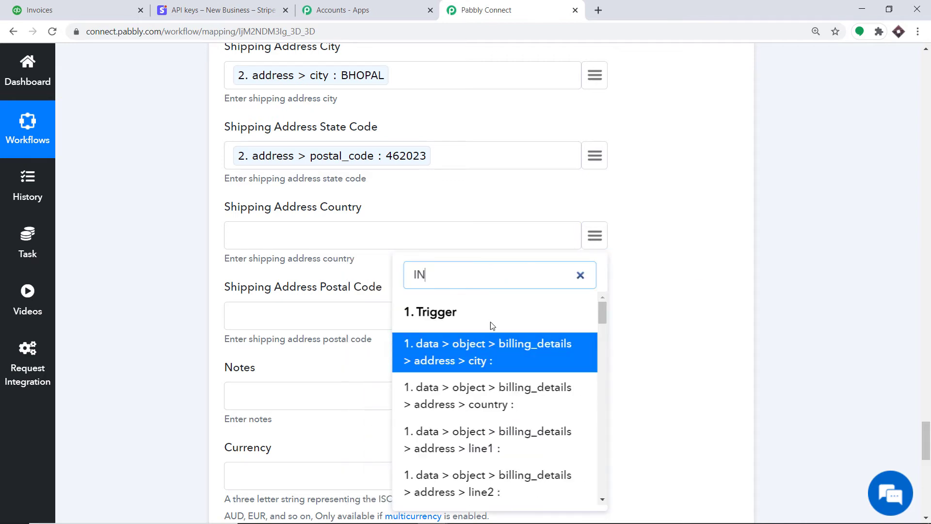
scroll(561, 350, down, 2)
scroll(558, 348, down, 10)
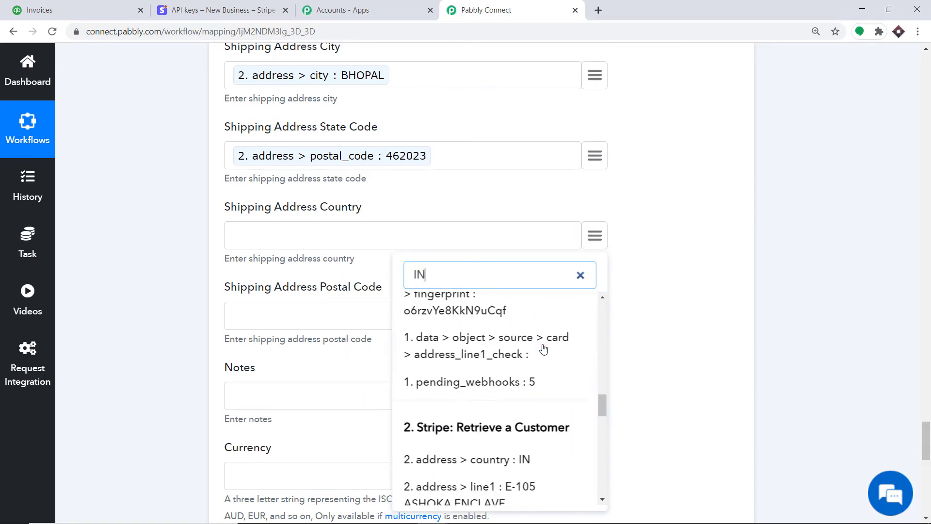
scroll(539, 348, up, 1)
scroll(536, 350, down, 6)
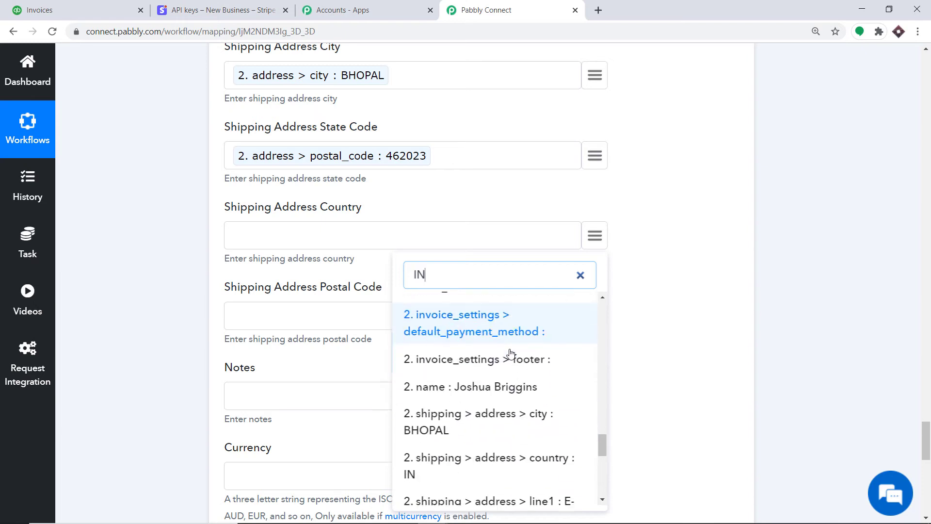
scroll(509, 347, down, 1)
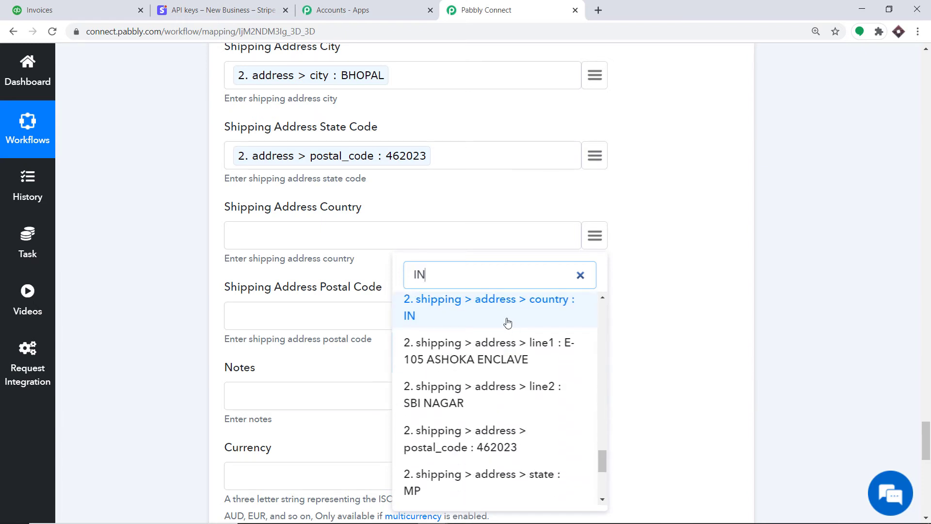
click(508, 322)
scroll(513, 310, down, 1)
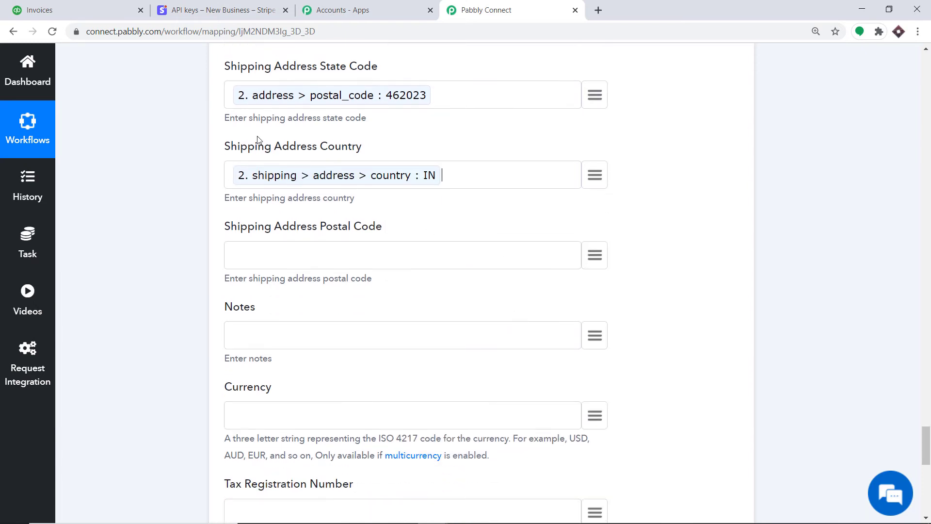
scroll(257, 139, up, 1)
scroll(373, 217, down, 4)
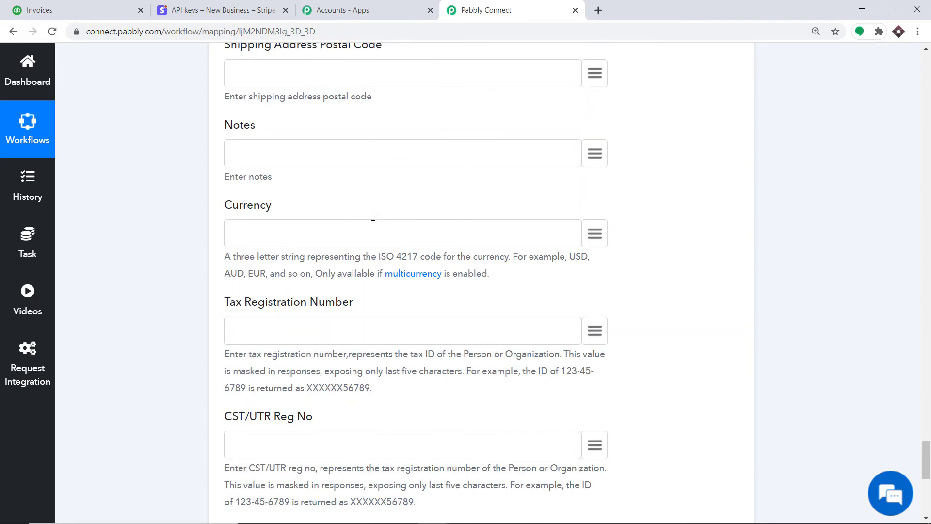
Step: Save the QuickBooks Create a Customer step and send a test request, reviewing the returned shipping address
scroll(509, 225, down, 6)
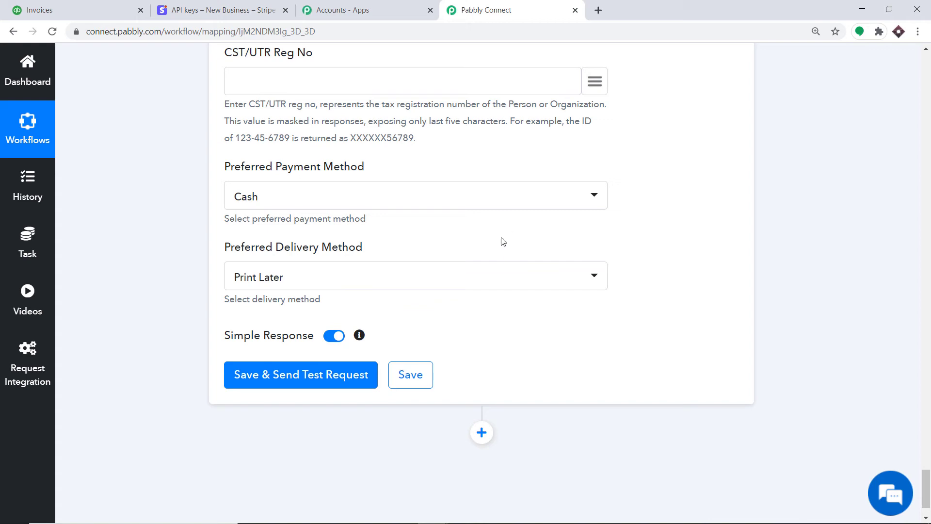
scroll(509, 231, up, 6)
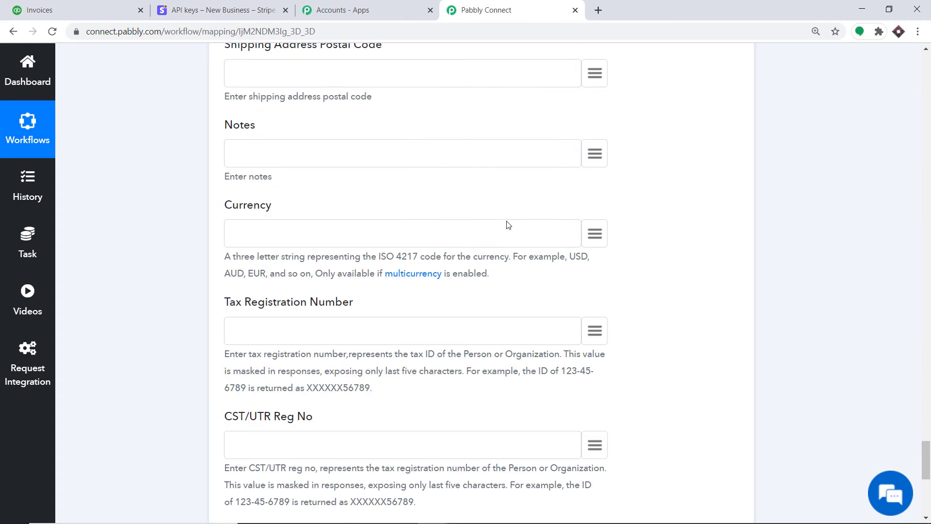
scroll(507, 225, down, 7)
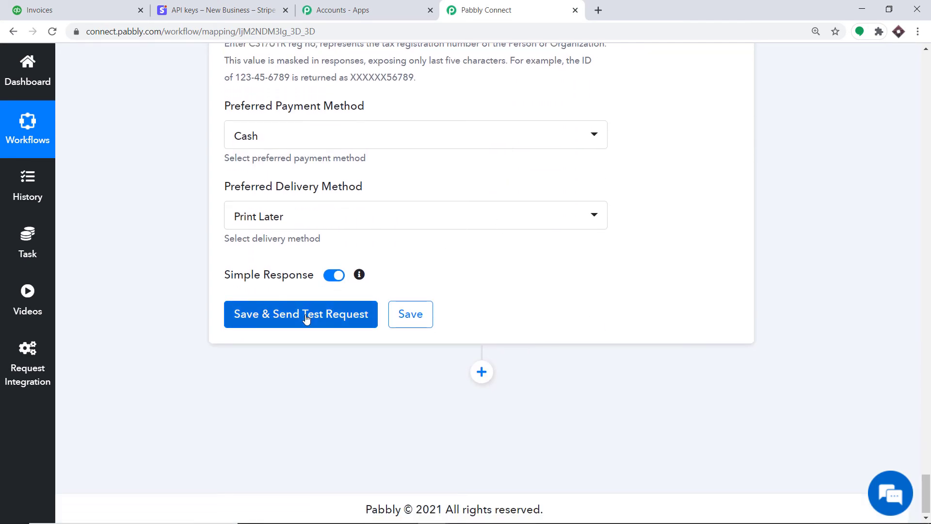
click(306, 319)
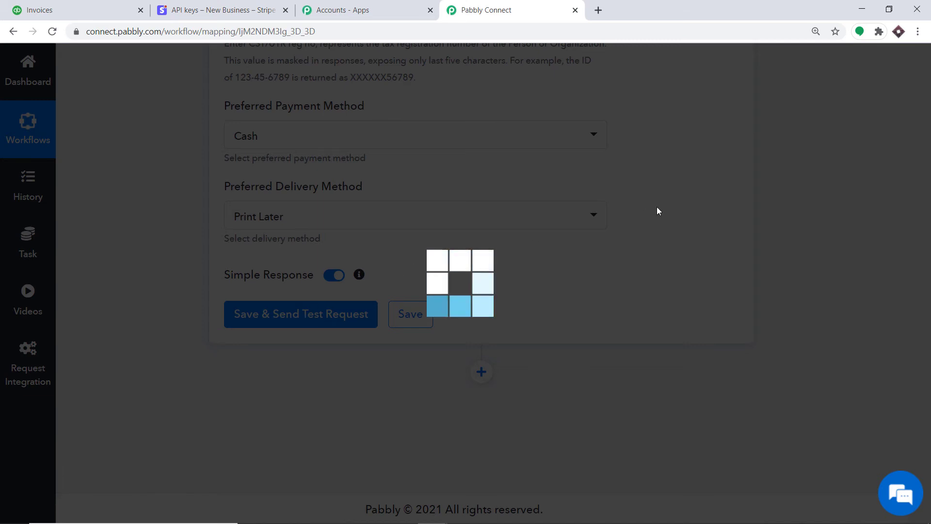
scroll(637, 264, down, 2)
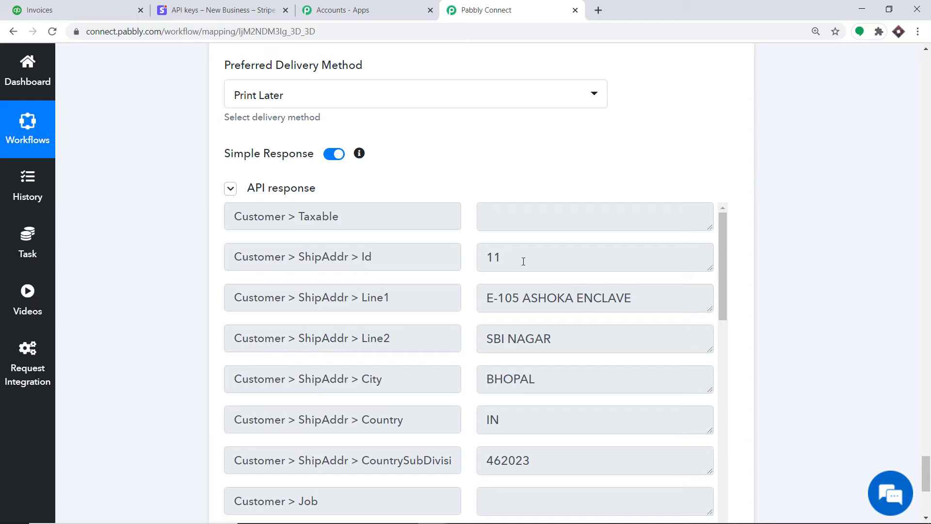
Step: In QuickBooks Online, open the Sales Customers list and locate the new customer with company CNN
click(106, 6)
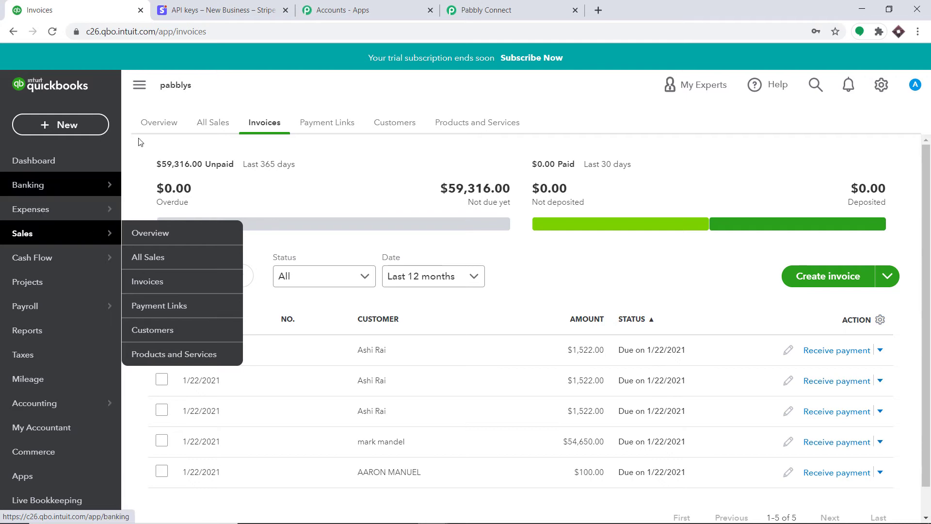
click(402, 127)
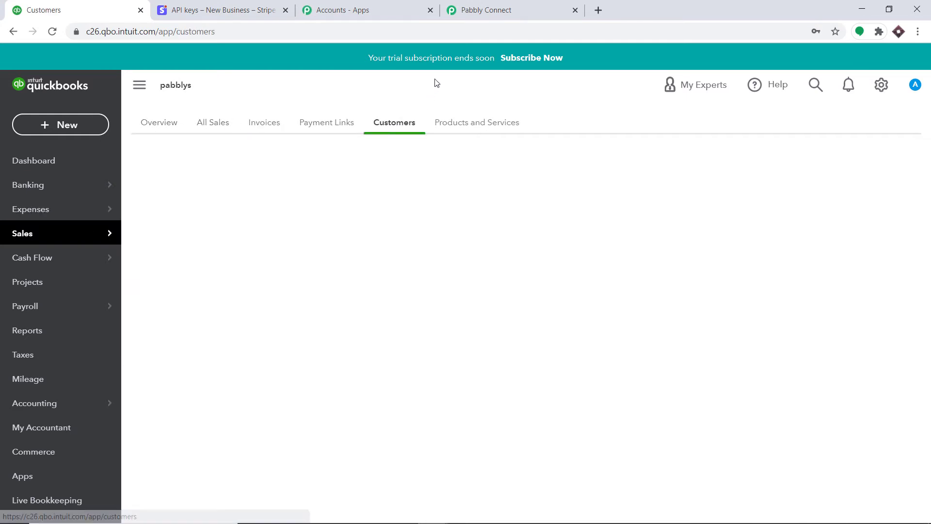
scroll(391, 173, down, 3)
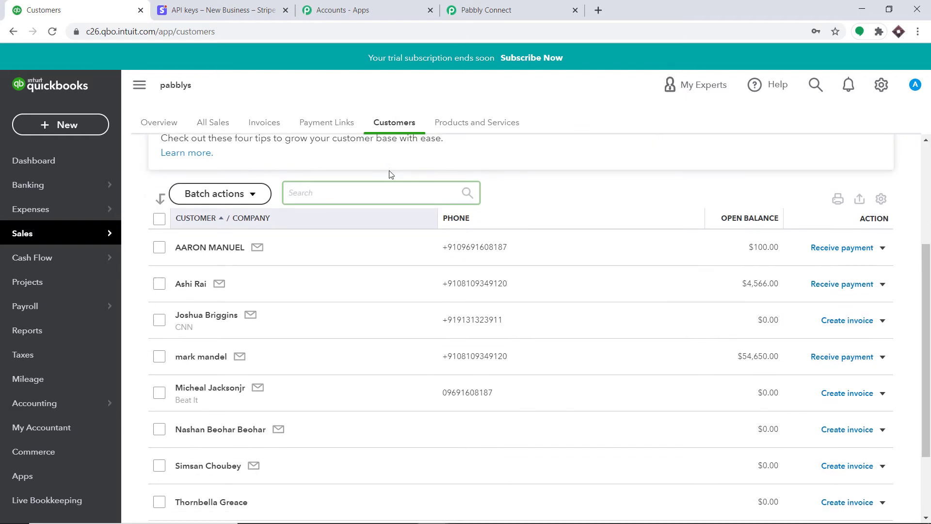
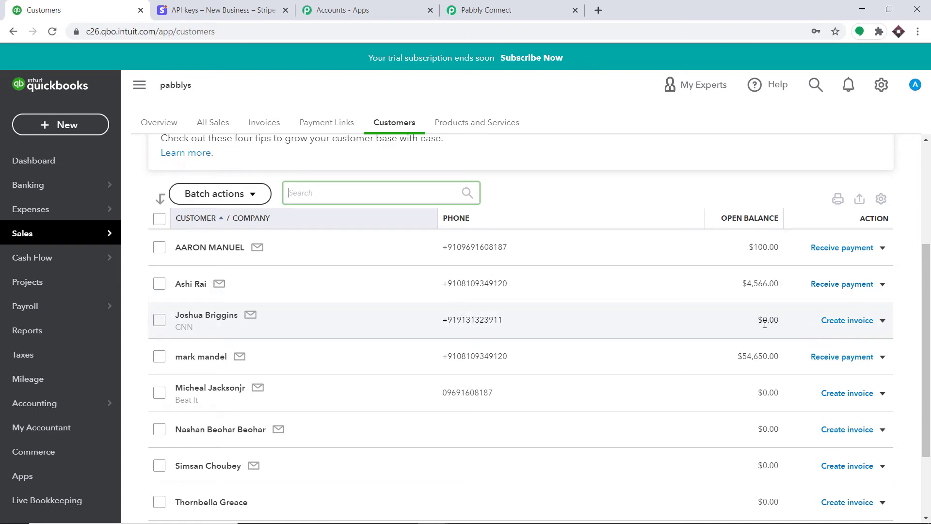
Step: Return to the Pabbly Connect workflow and scroll to the bottom of the mapping page
click(507, 5)
drag(927, 459, 927, 481)
Step: Add a new action step using QuickBooks Online with the Create an Invoice event
click(489, 375)
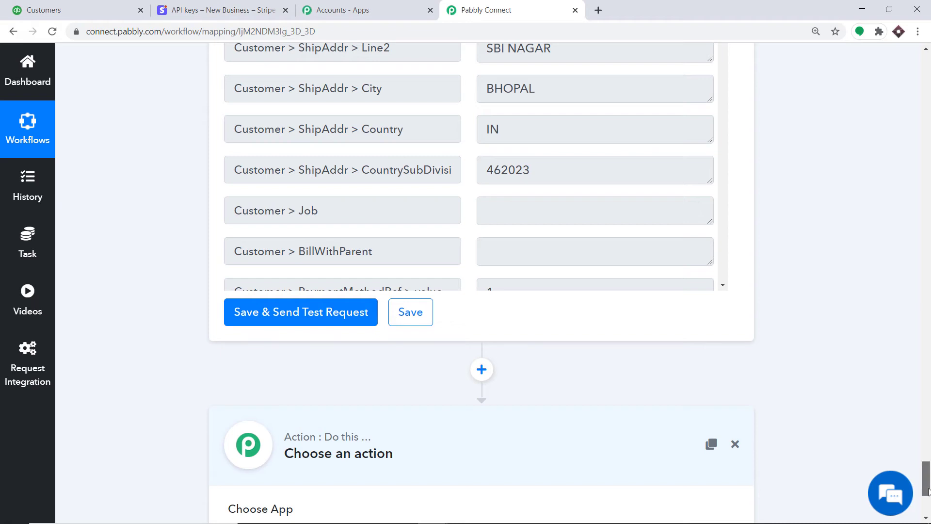
drag(928, 490, 928, 508)
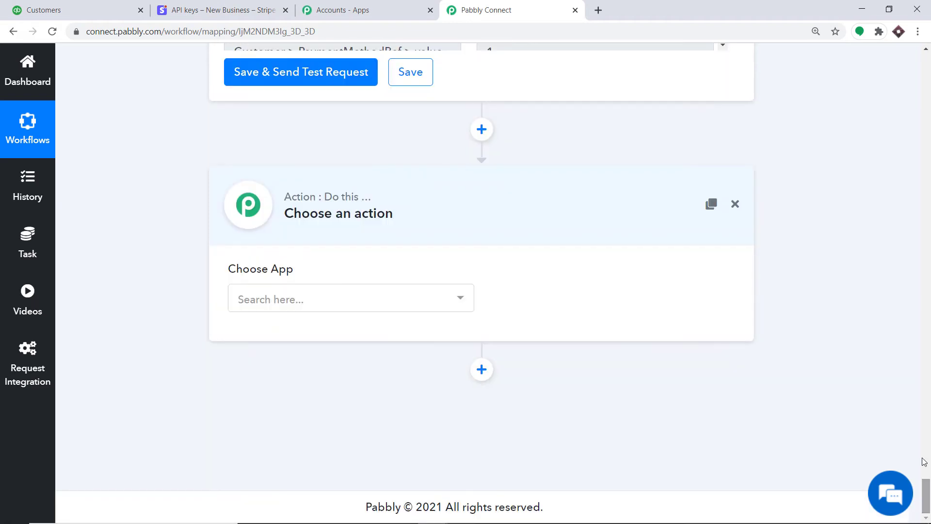
click(366, 300)
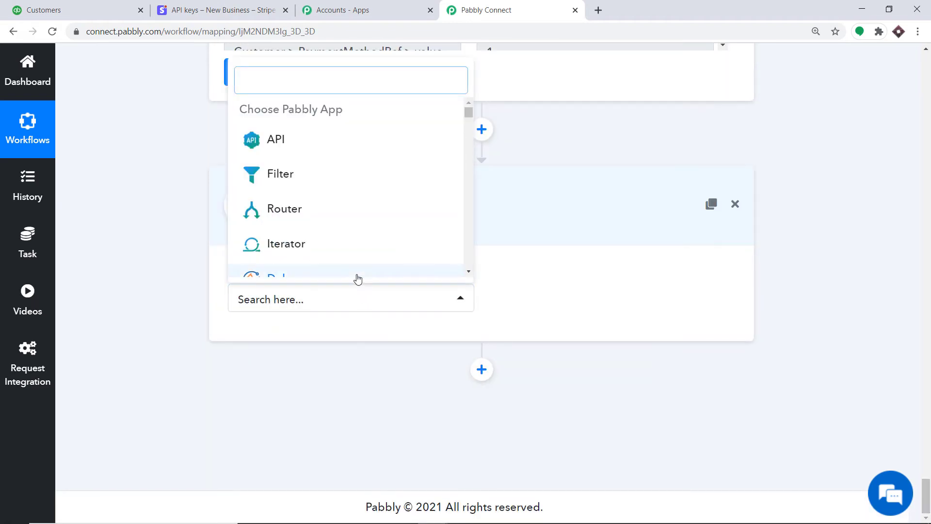
text(QUIC)
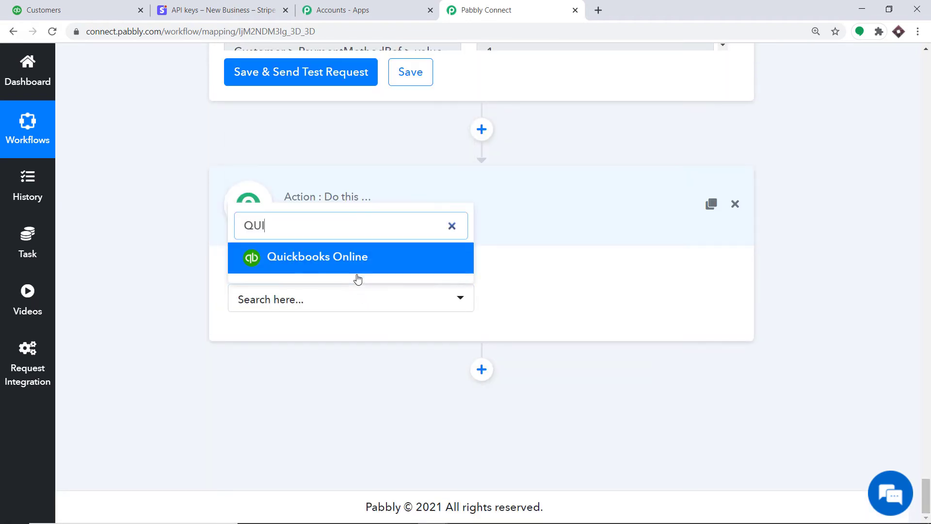
click(355, 255)
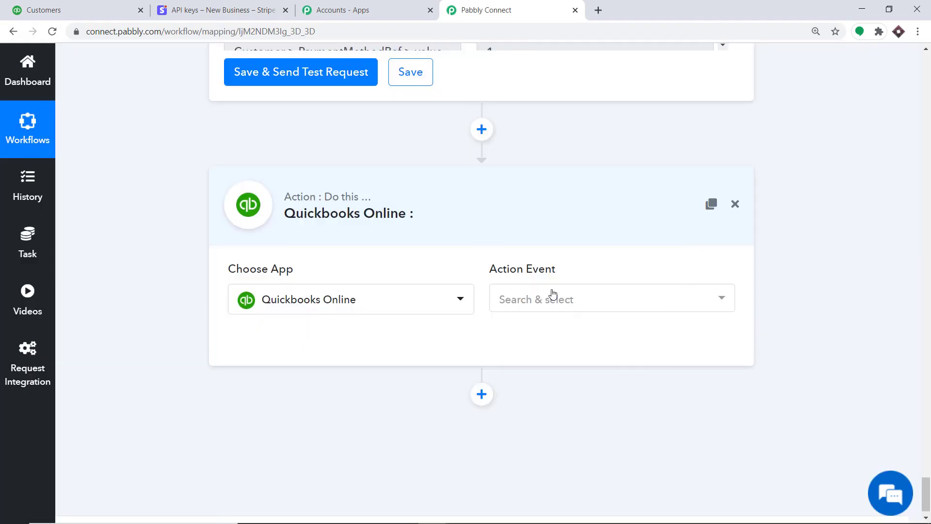
click(552, 297)
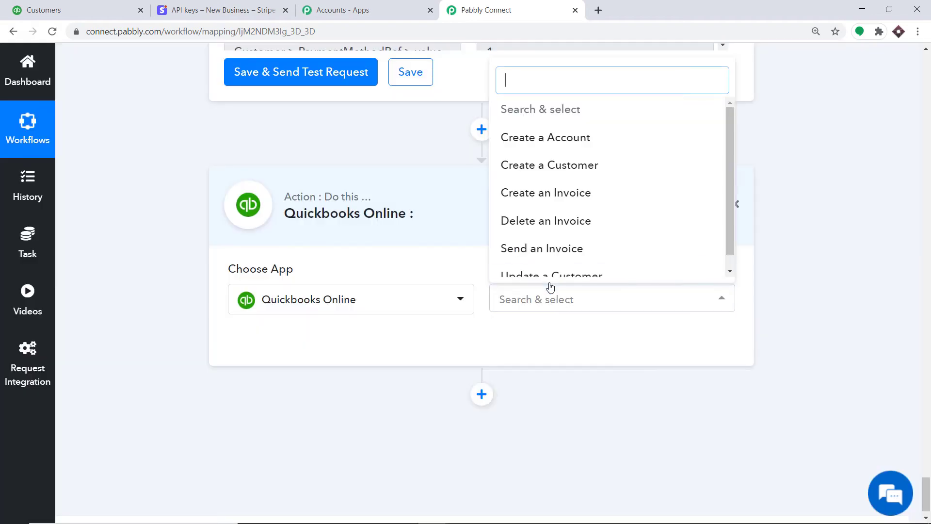
click(581, 193)
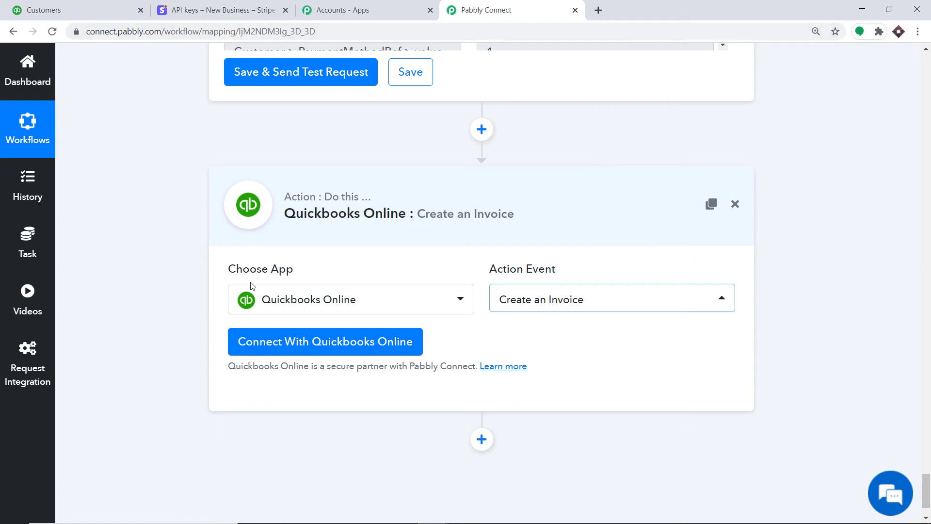
Step: Connect and authorize a new QuickBooks Online account for the invoice step
click(279, 344)
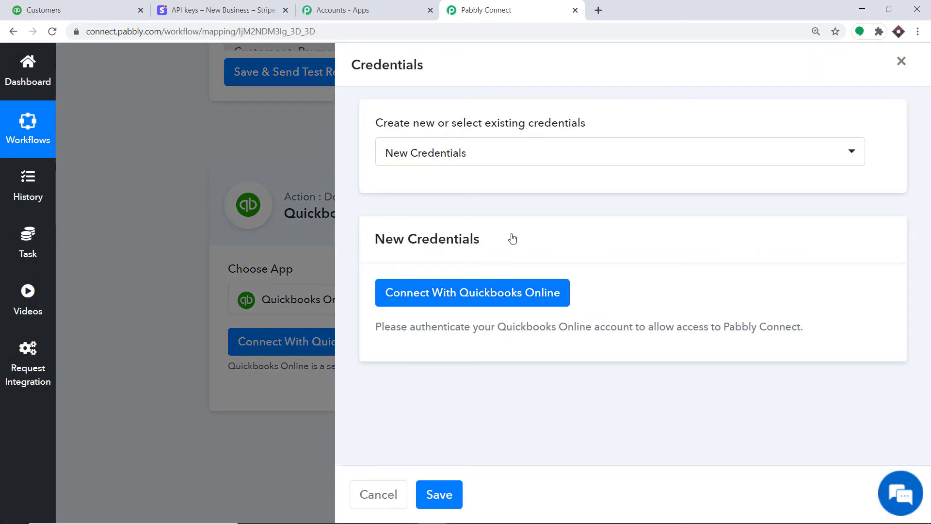
click(452, 299)
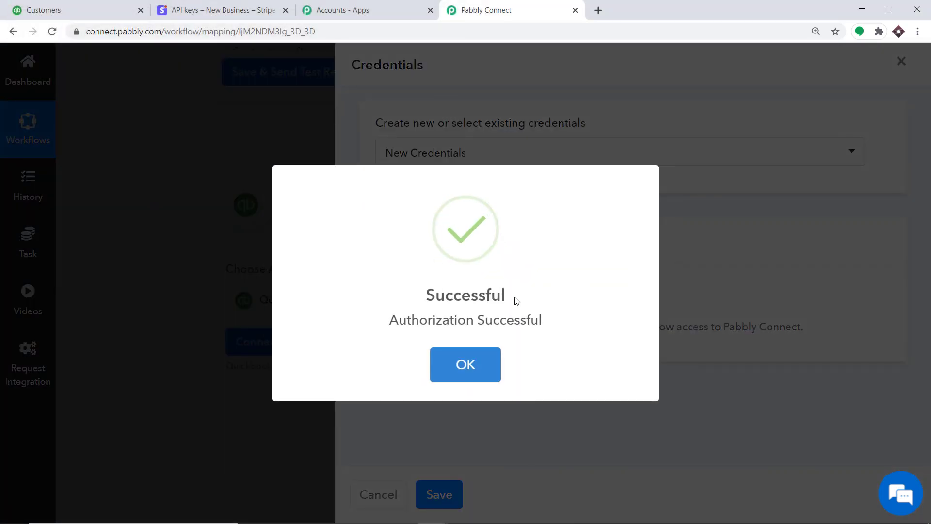
click(475, 371)
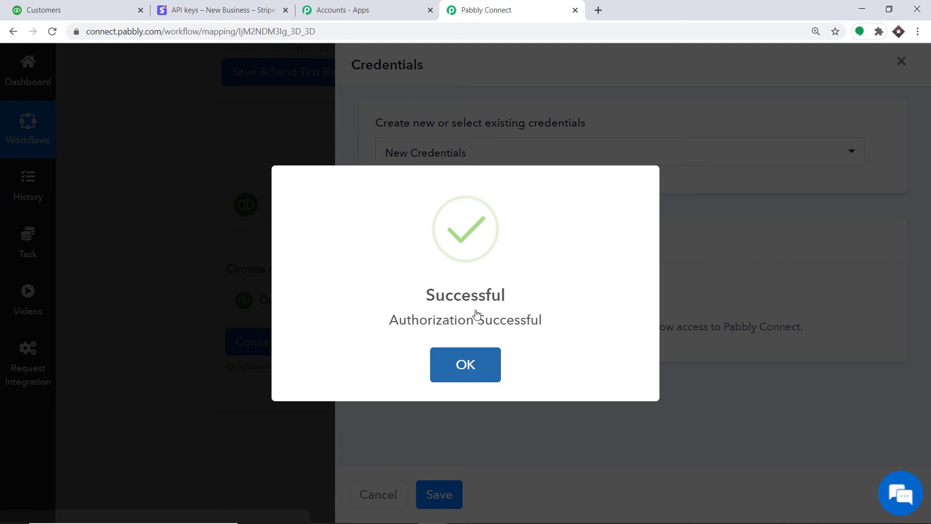
Step: Scroll through the Create an Invoice action's fields
scroll(561, 207, down, 2)
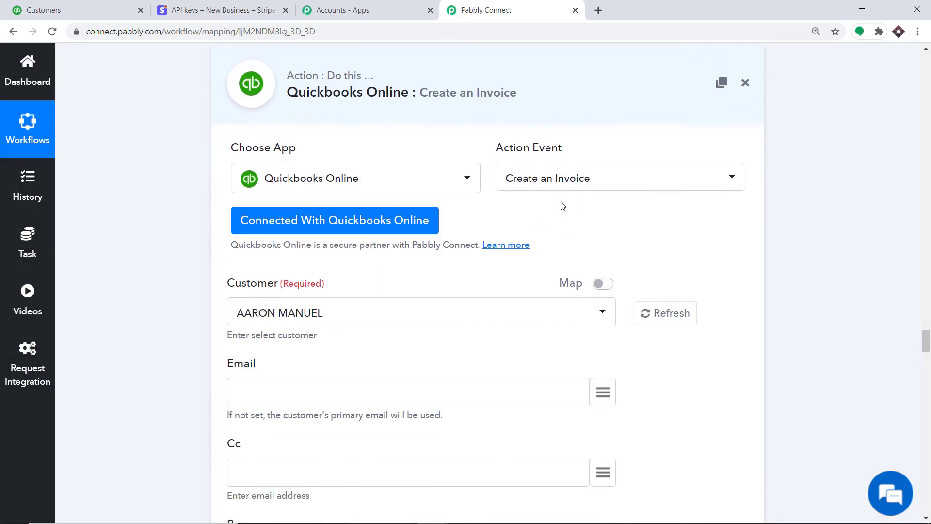
scroll(480, 206, down, 1)
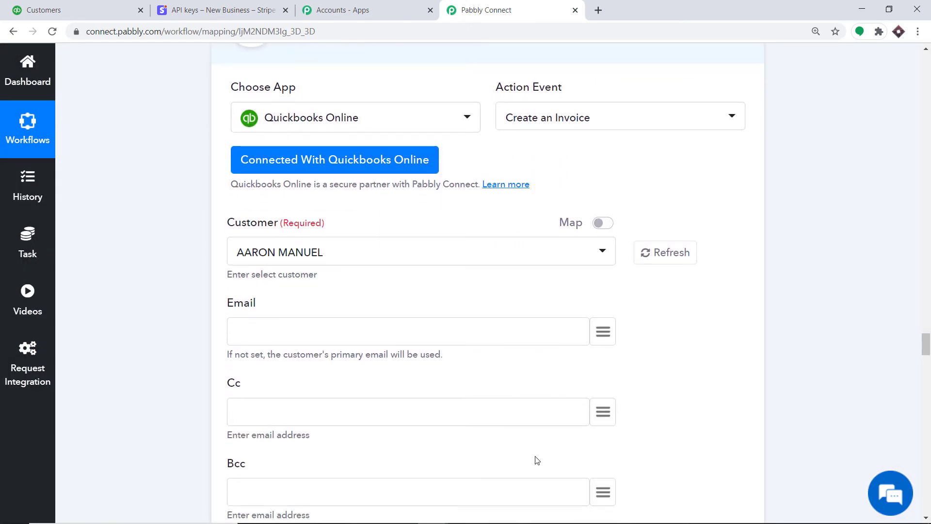
scroll(489, 384, down, 2)
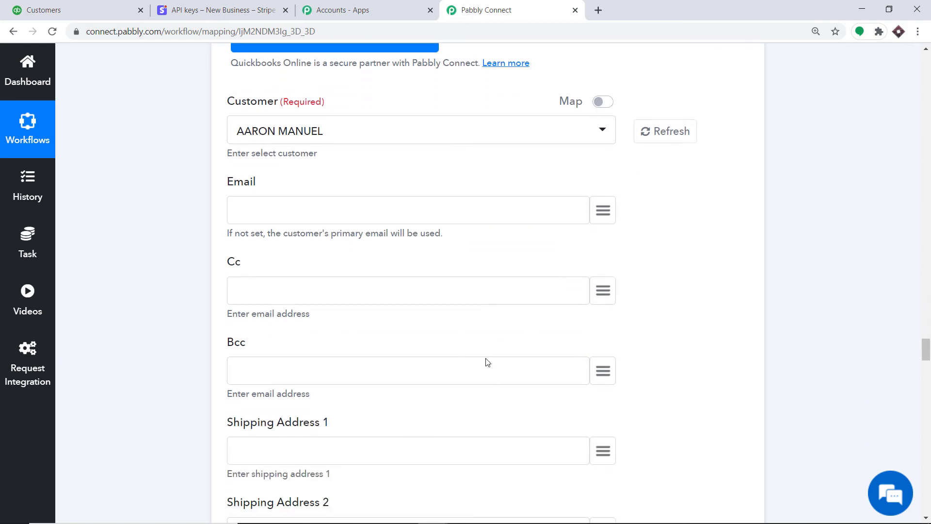
scroll(485, 299, up, 2)
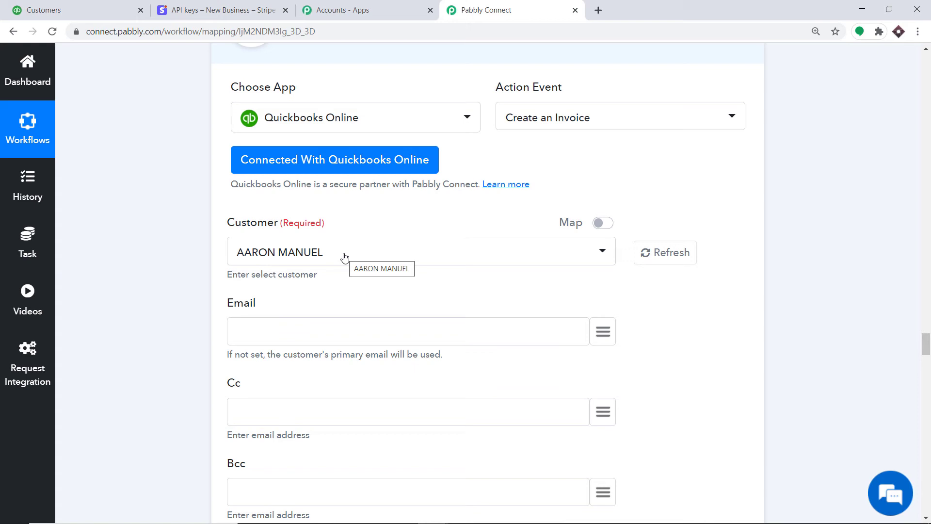
scroll(340, 256, up, 6)
scroll(340, 255, down, 5)
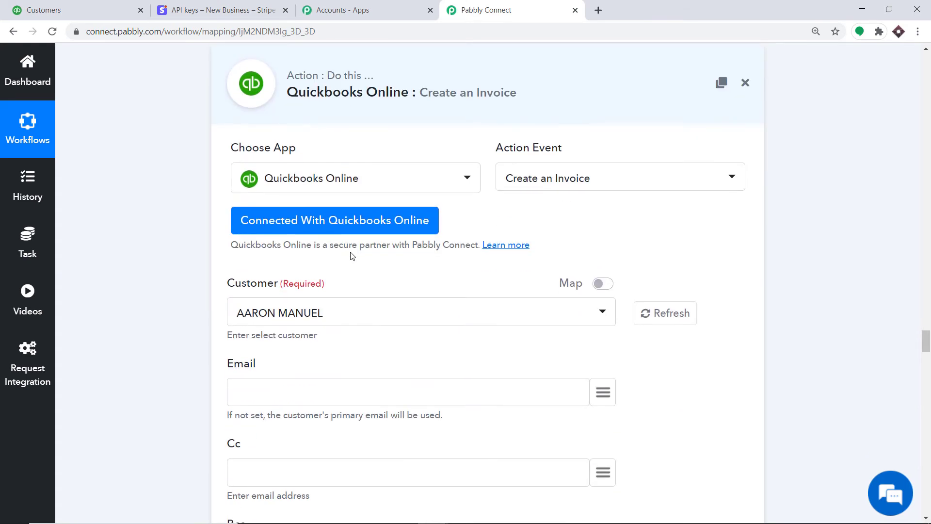
Step: Open the invoice Customer dropdown, then view the QuickBooks Online customer list
click(605, 285)
drag(605, 285, 536, 287)
click(531, 262)
click(439, 321)
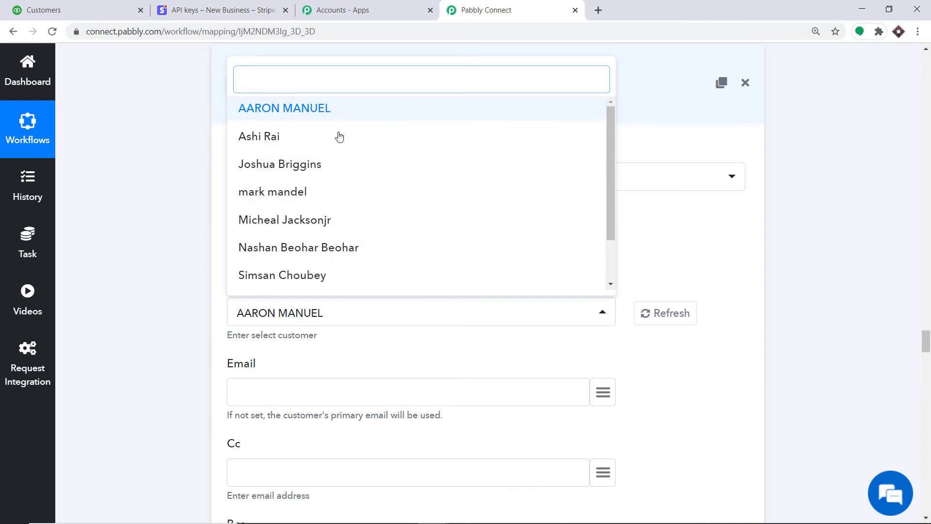
click(69, 7)
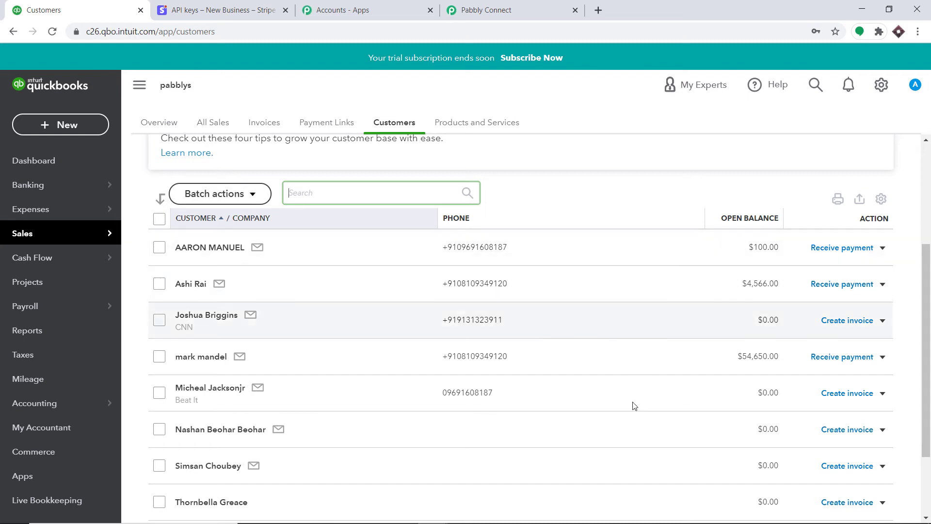
Step: Compare the QuickBooks customers with Pabbly's Customer options and select the CNN customer
scroll(620, 455, down, 3)
scroll(437, 218, up, 4)
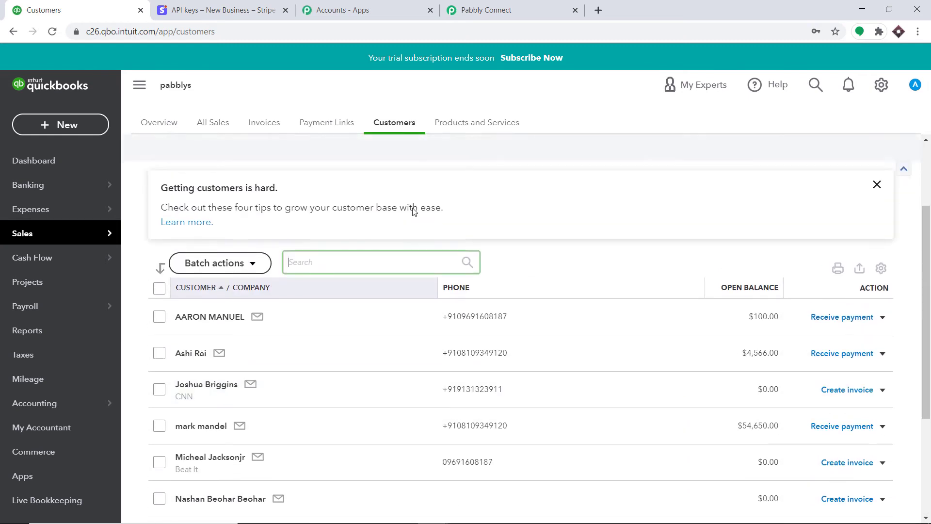
scroll(213, 291, down, 2)
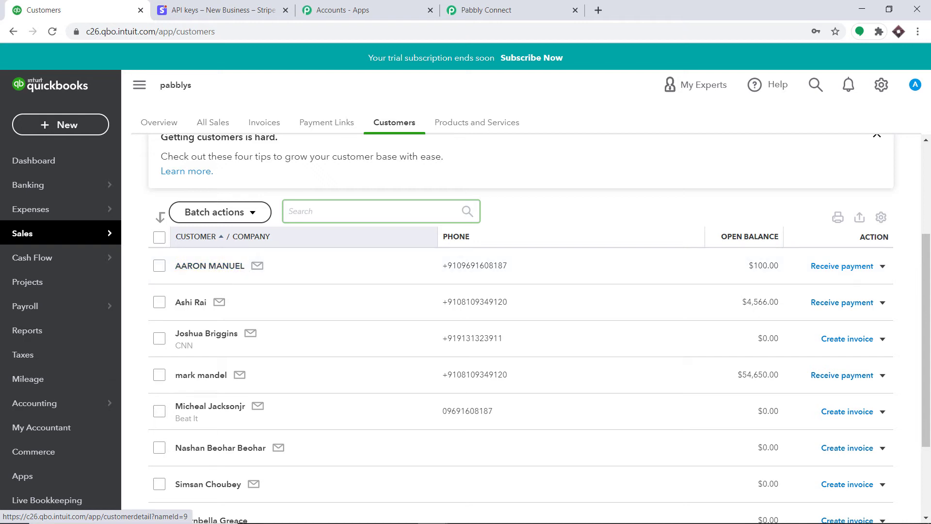
click(470, 15)
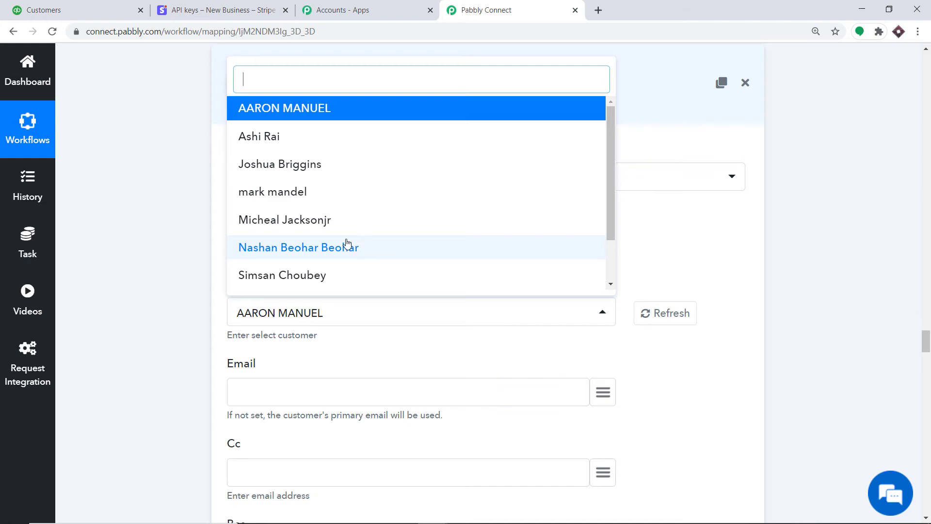
click(79, 3)
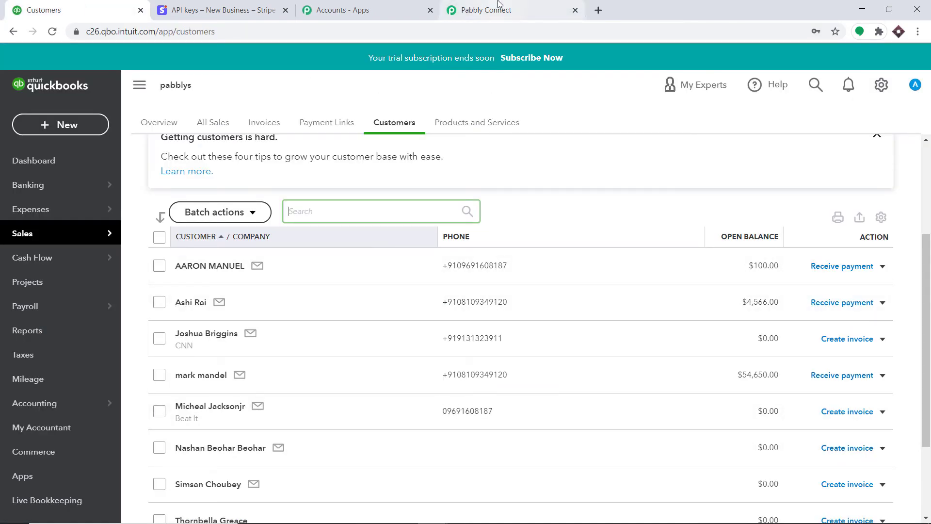
scroll(200, 304, down, 1)
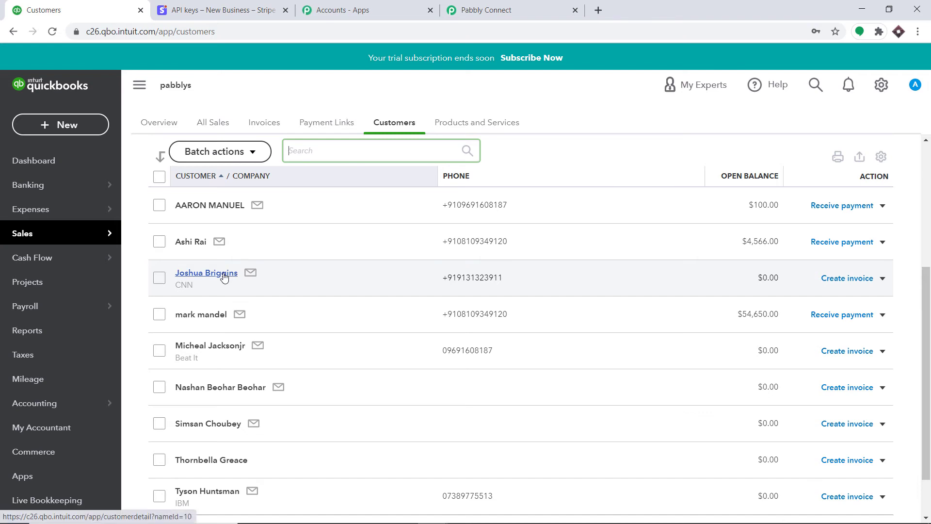
click(522, 5)
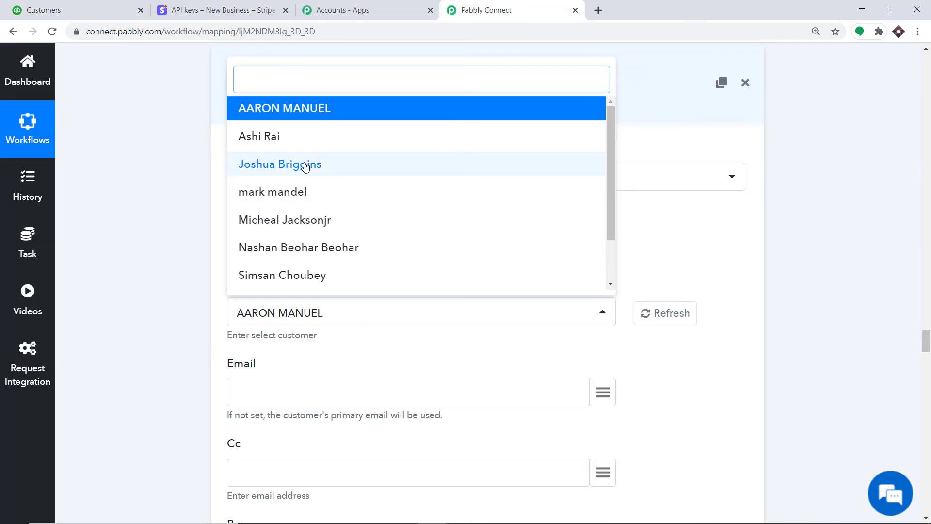
click(464, 163)
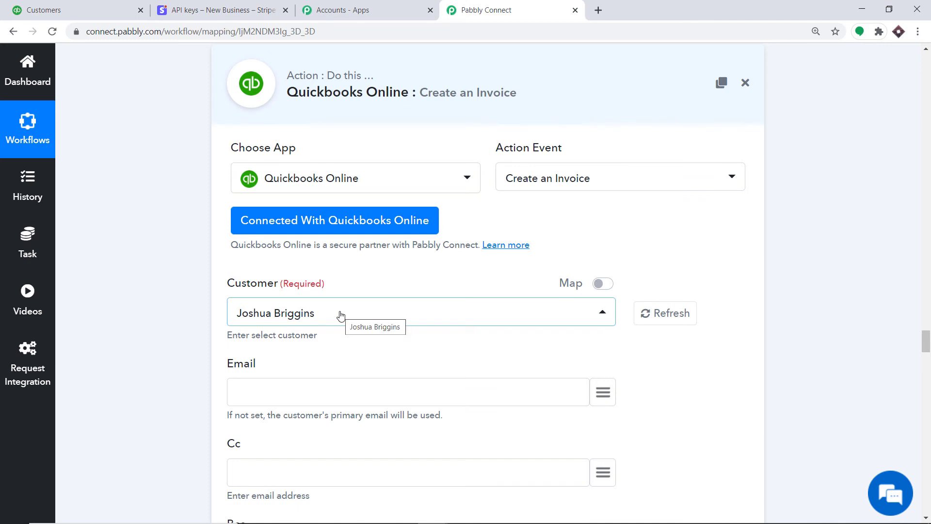
Step: Switch the invoice Customer field to mapping mode, leaving it empty for a mapped value
click(607, 285)
click(274, 315)
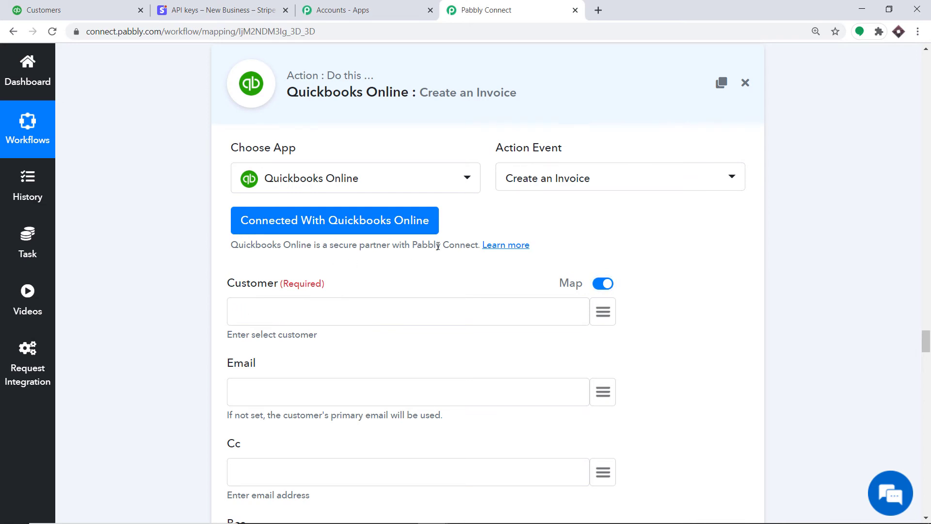
scroll(438, 246, up, 10)
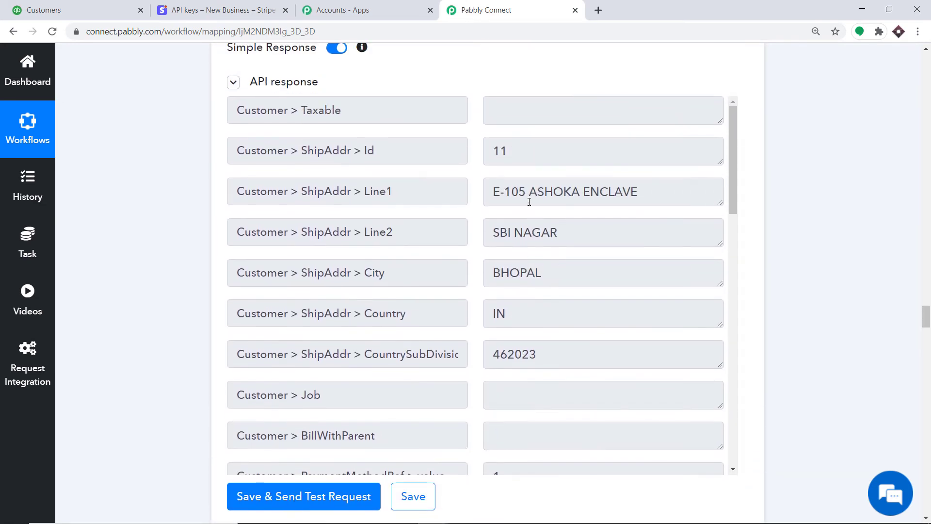
scroll(582, 204, down, 10)
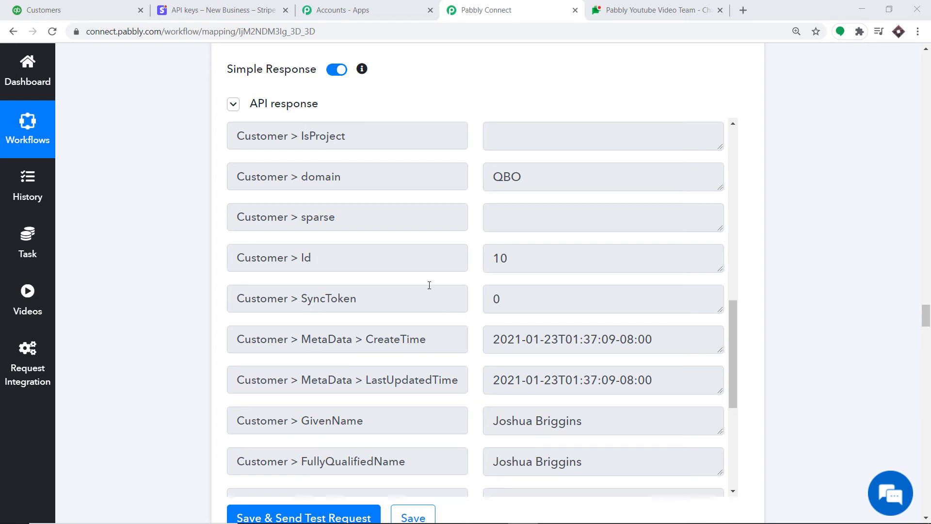
scroll(277, 240, down, 10)
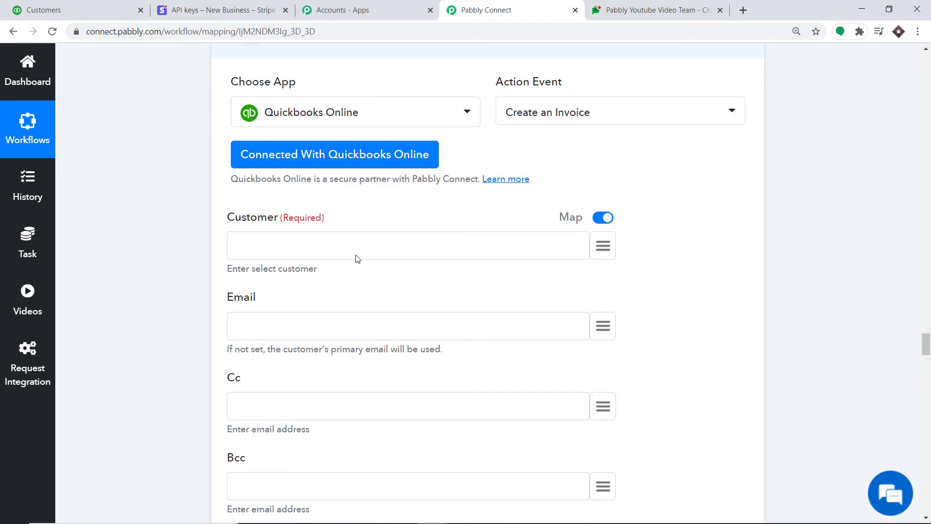
Step: Map Customer to '4. Customer > Id : 10' from the Create a Customer step
click(609, 249)
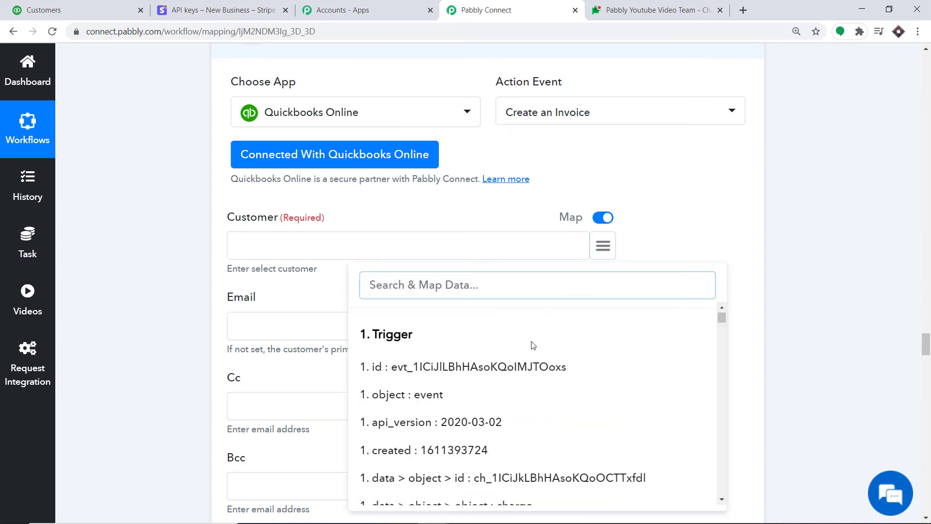
scroll(532, 346, down, 3)
scroll(532, 345, down, 8)
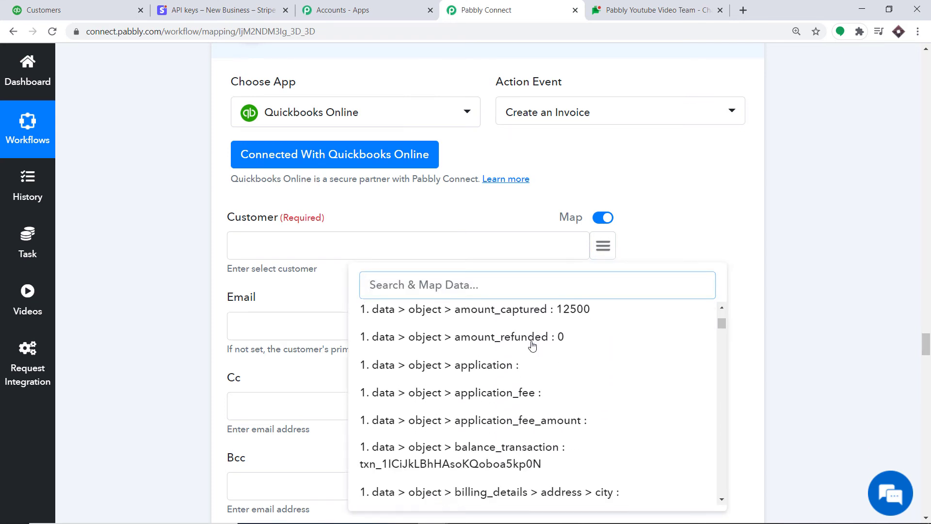
scroll(533, 346, down, 10)
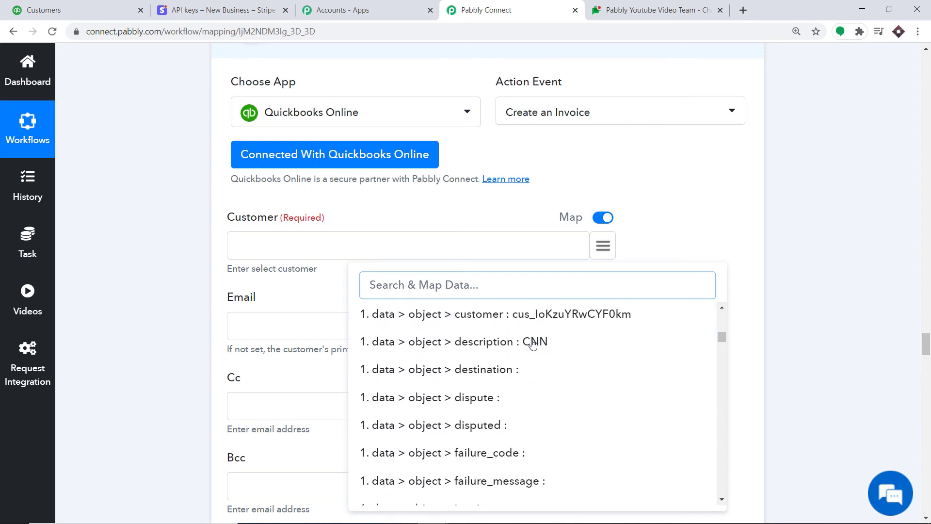
scroll(534, 345, down, 10)
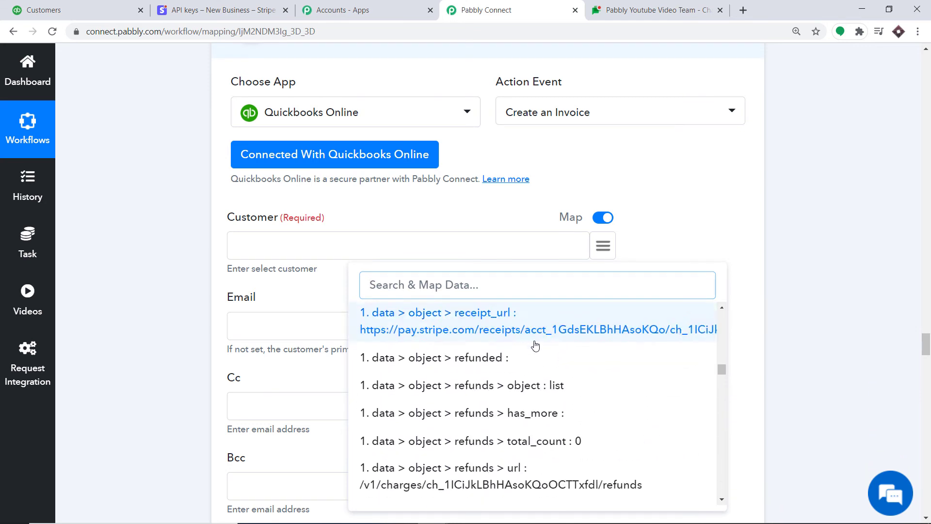
scroll(535, 346, down, 15)
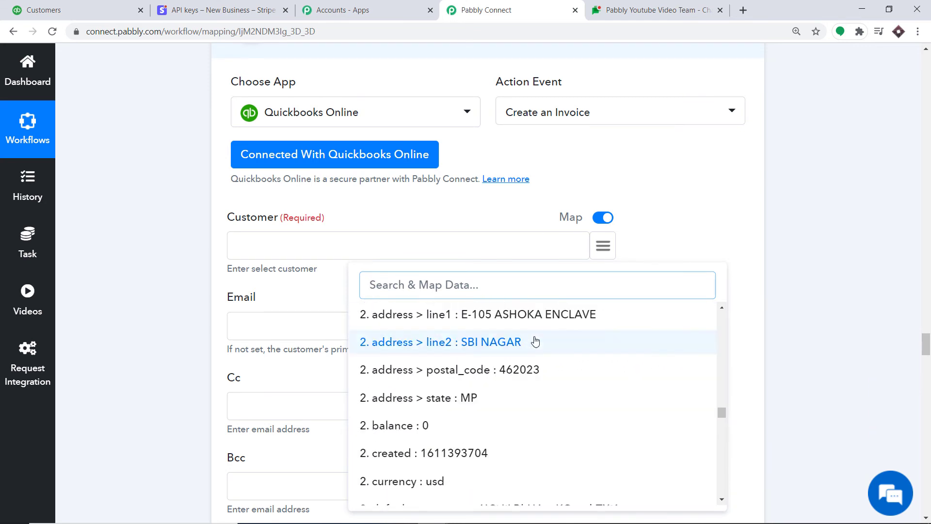
scroll(510, 317, up, 4)
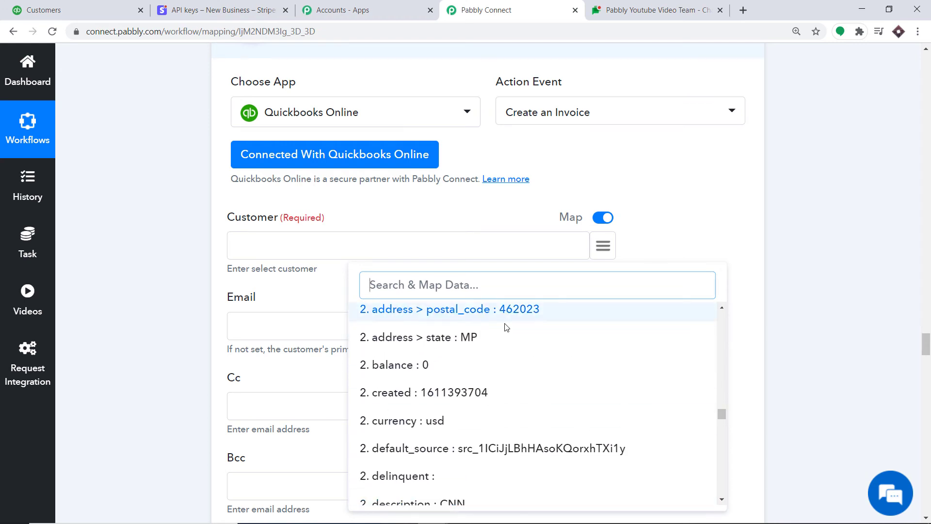
scroll(509, 316, down, 3)
text(10)
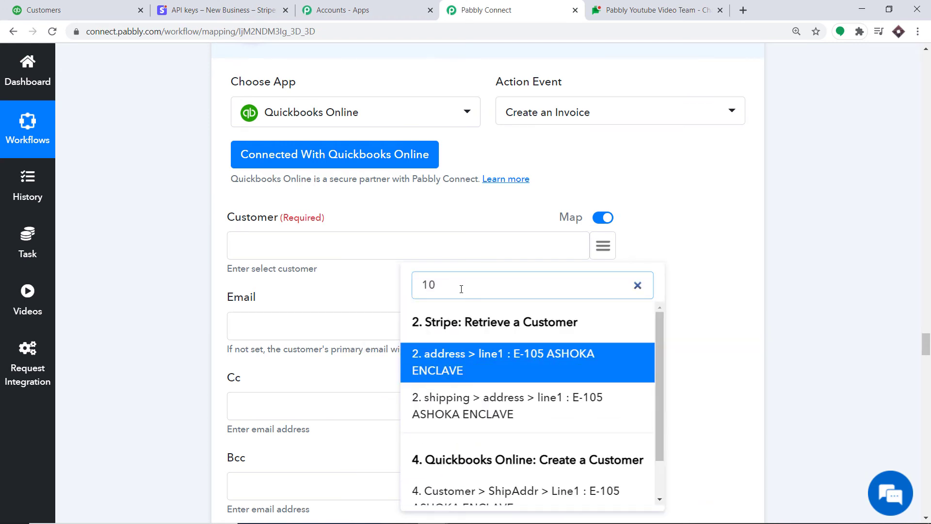
scroll(488, 395, down, 3)
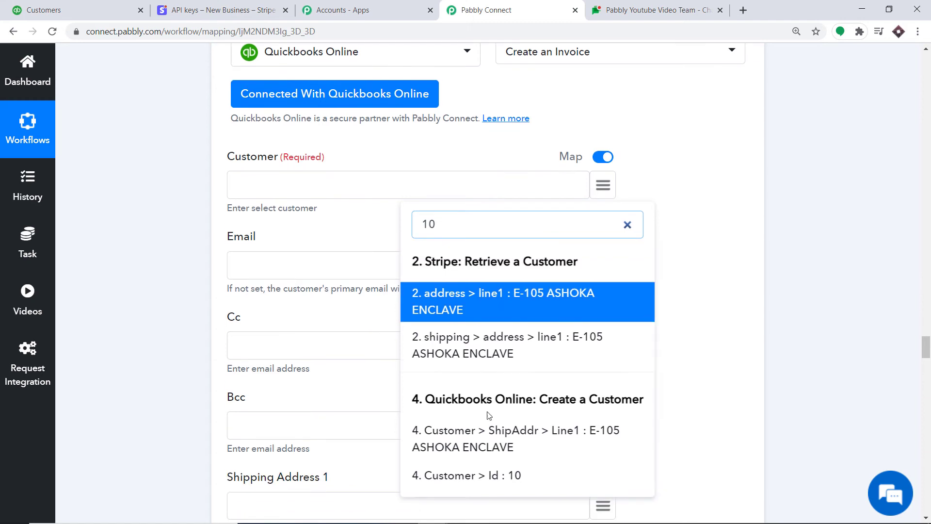
click(483, 479)
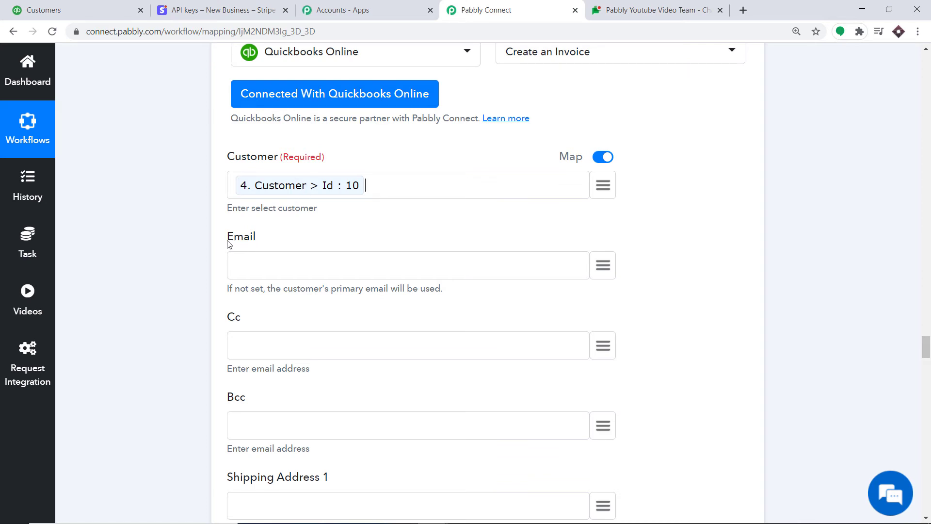
Step: Keep the invoice Quantity as a fixed value of 1
scroll(267, 242, down, 1)
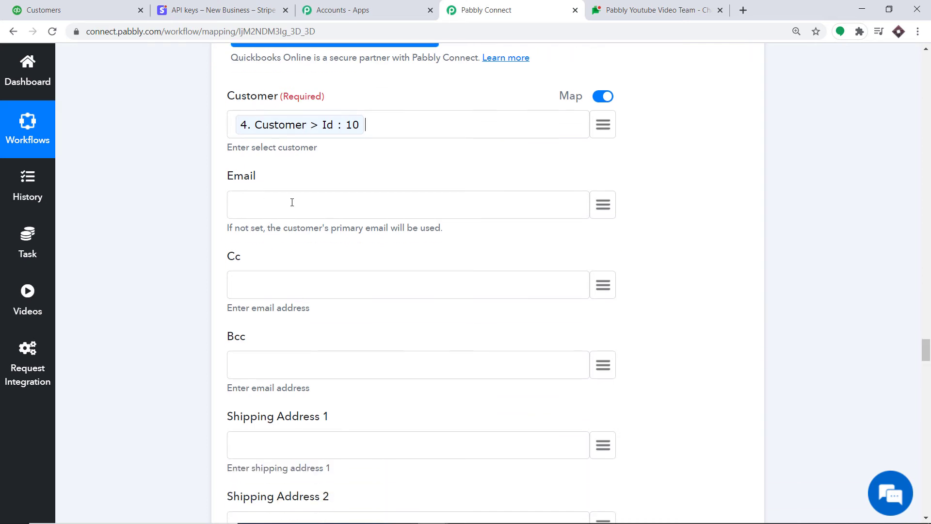
scroll(292, 202, down, 1)
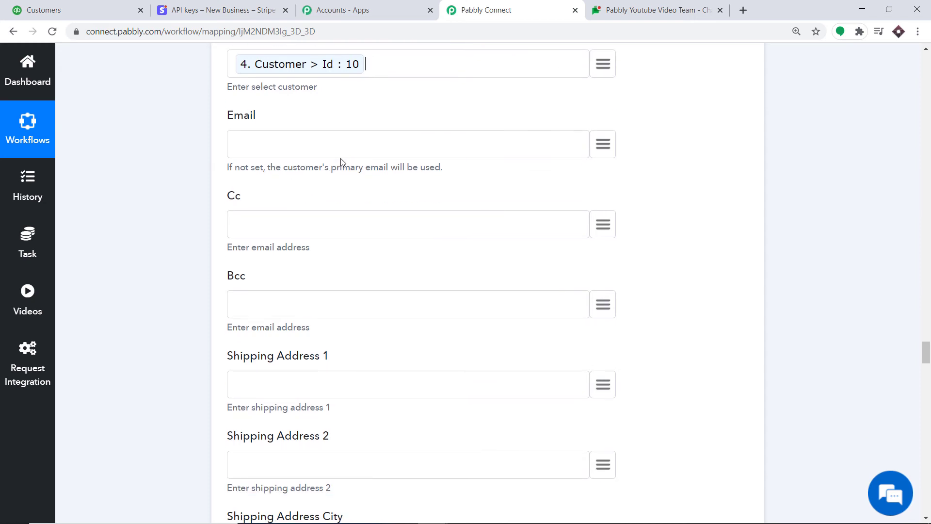
scroll(325, 264, down, 3)
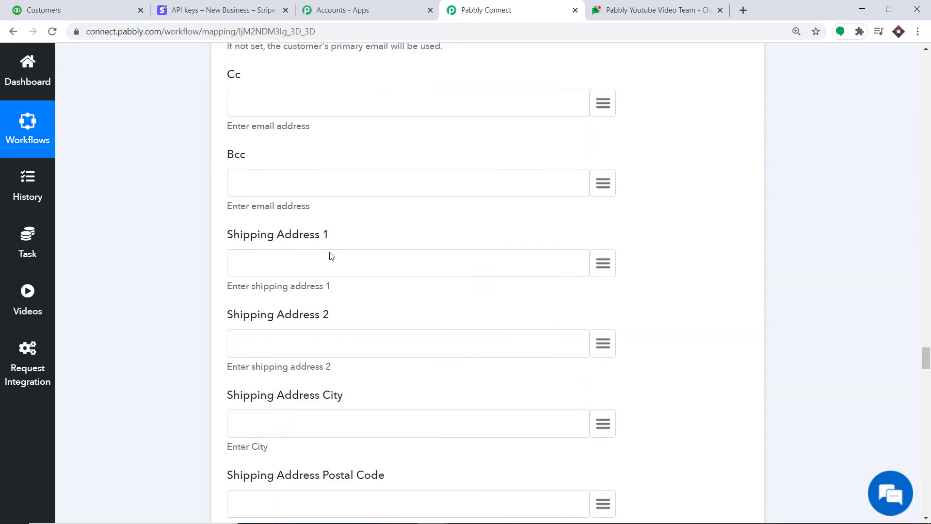
scroll(274, 328, down, 5)
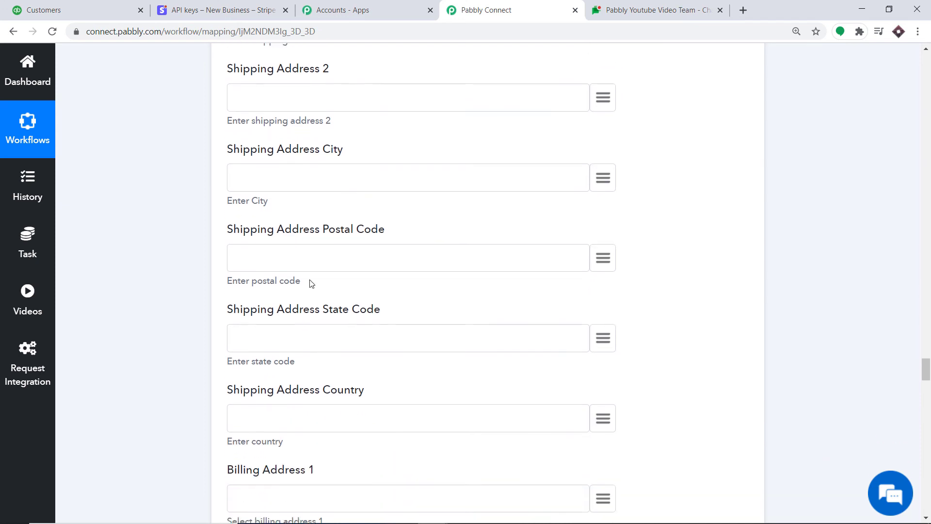
scroll(314, 271, down, 7)
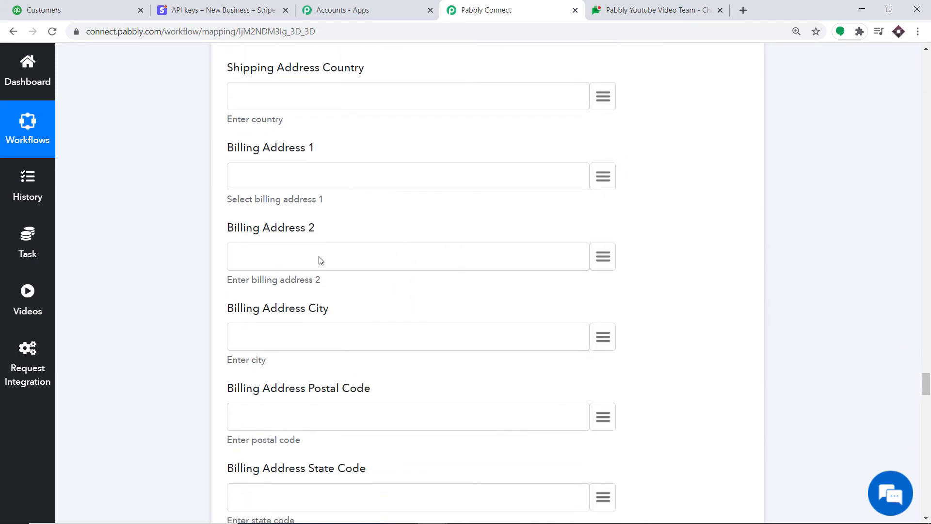
scroll(320, 260, down, 7)
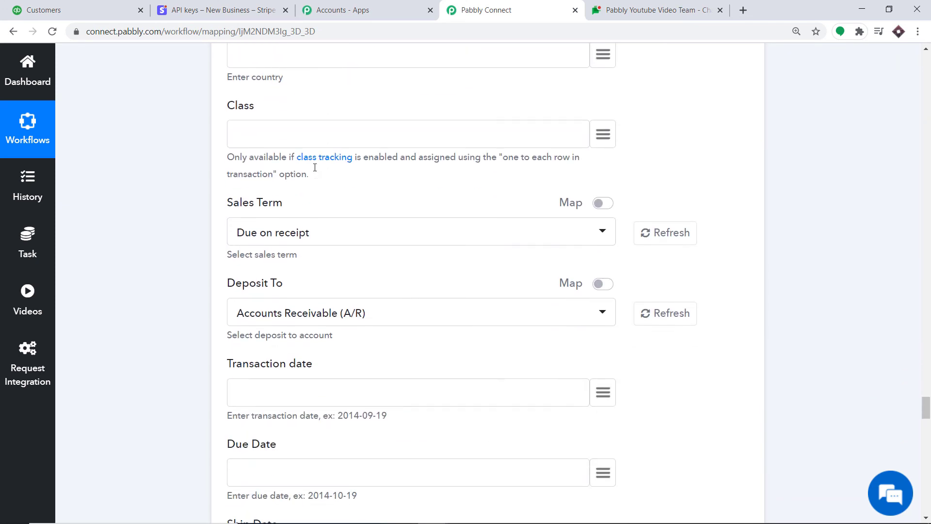
scroll(313, 177, down, 5)
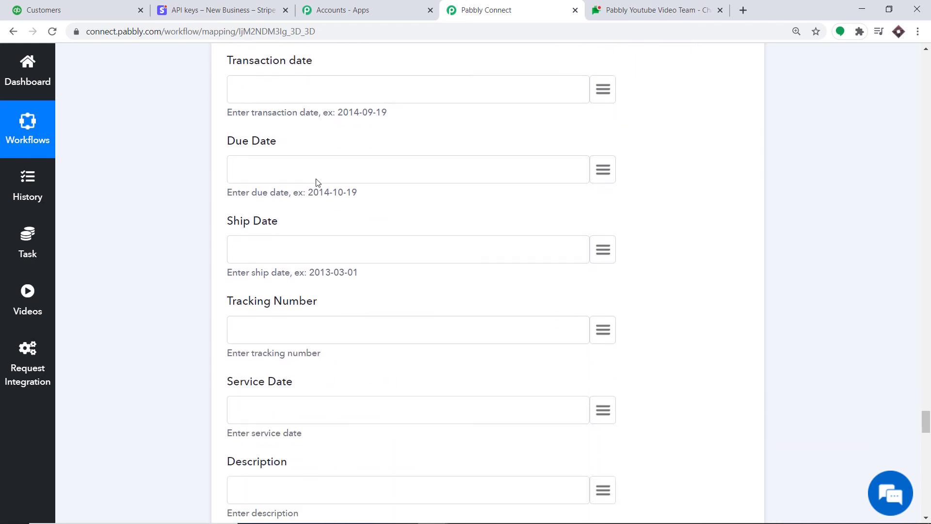
scroll(318, 182, down, 4)
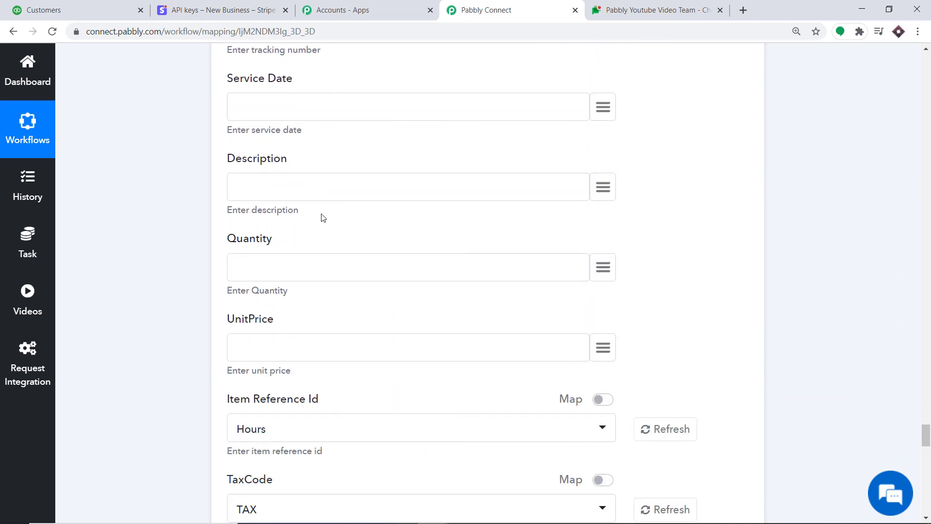
click(604, 270)
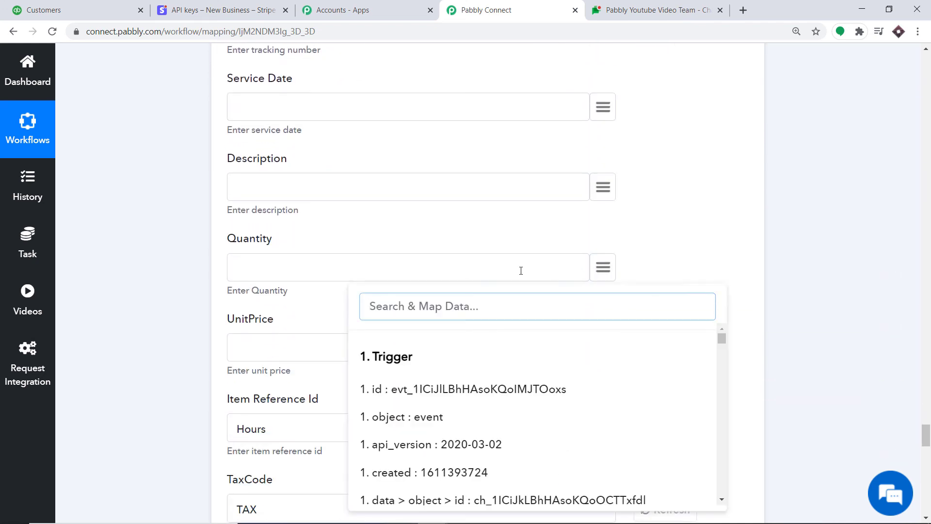
click(261, 267)
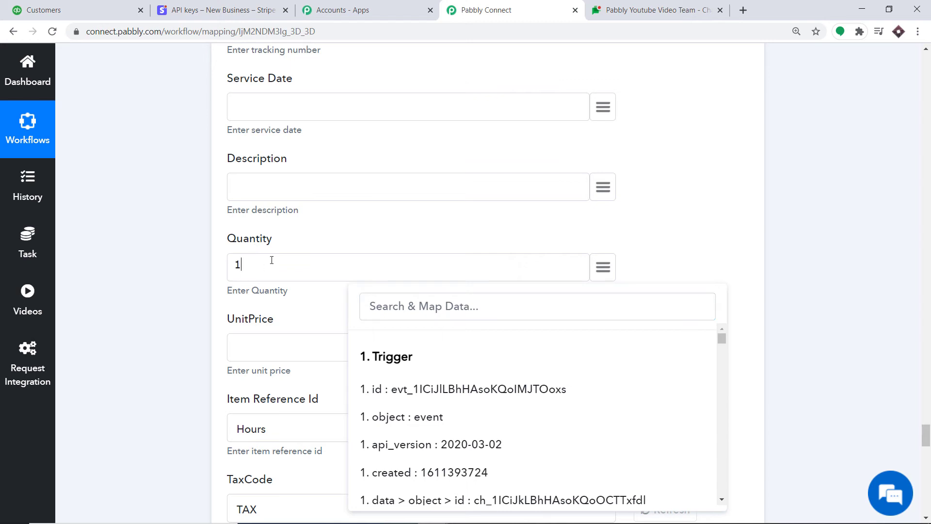
click(316, 241)
scroll(407, 244, down, 2)
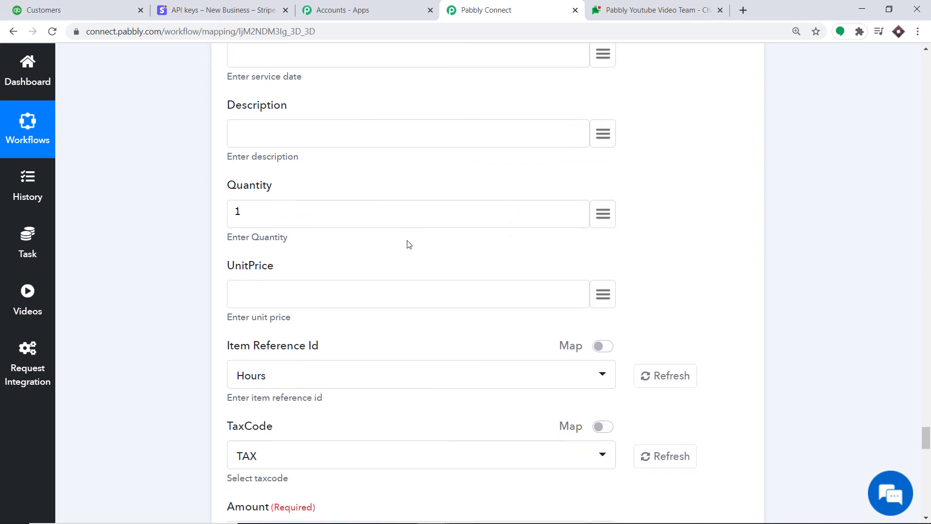
Step: Map '3. amount : 125' from the API step into UnitPrice
click(609, 227)
scroll(657, 364, down, 5)
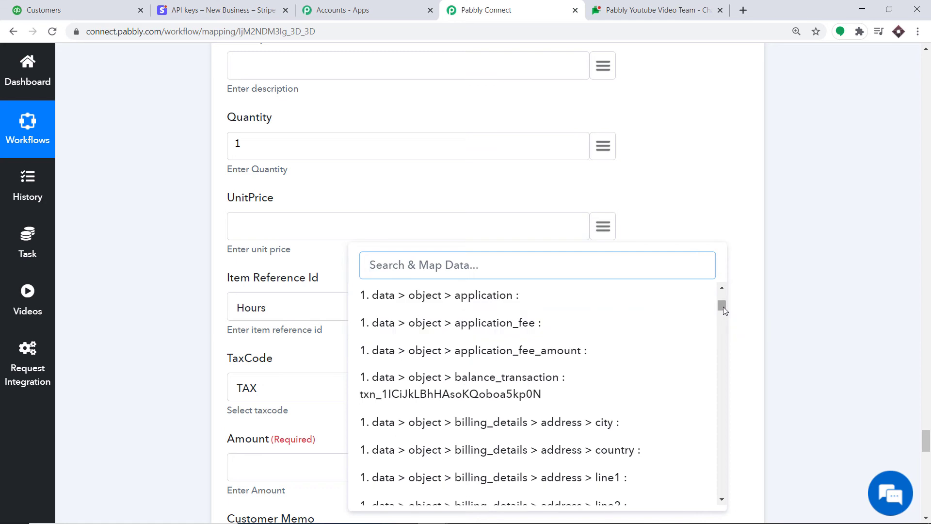
drag(724, 307, 722, 499)
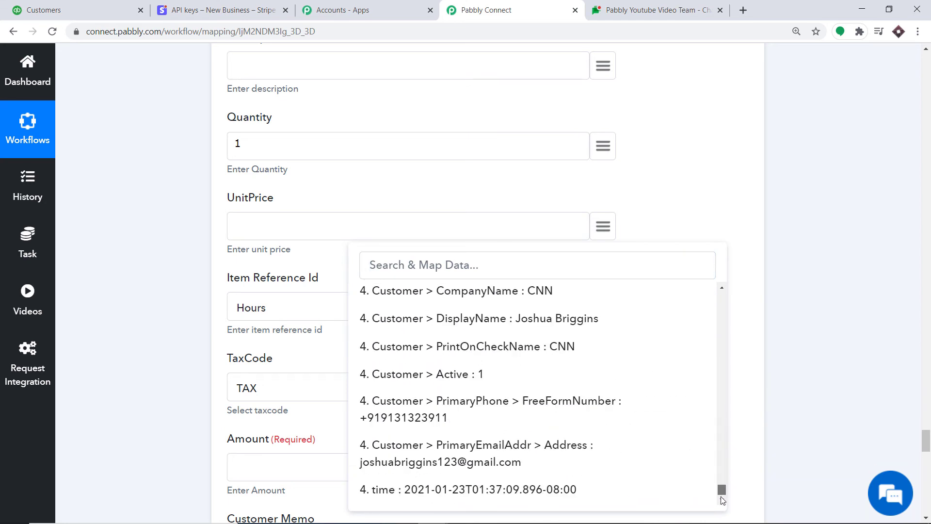
scroll(584, 391, up, 10)
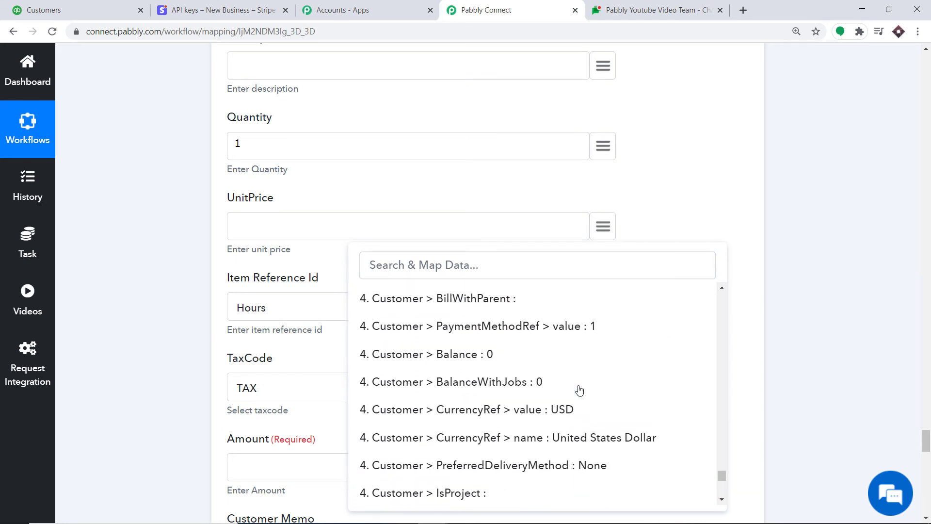
scroll(579, 390, up, 10)
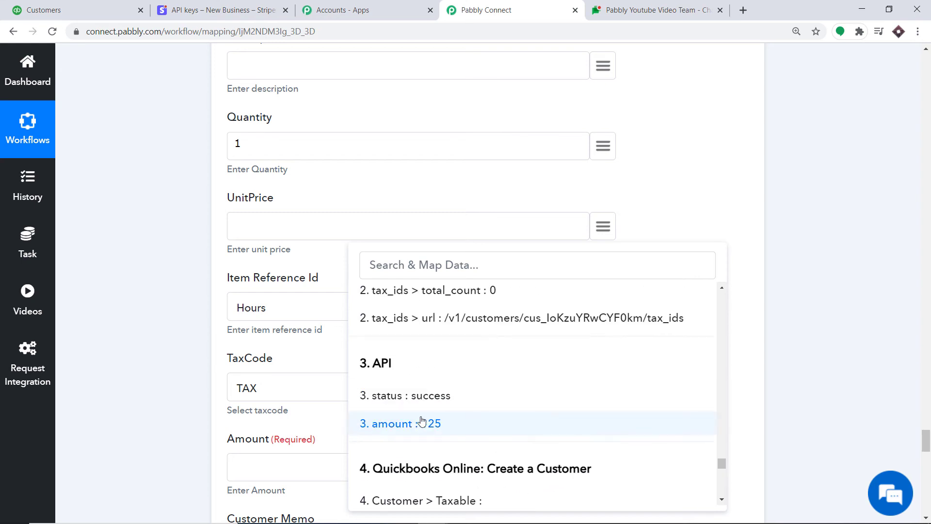
click(421, 423)
scroll(277, 304, down, 2)
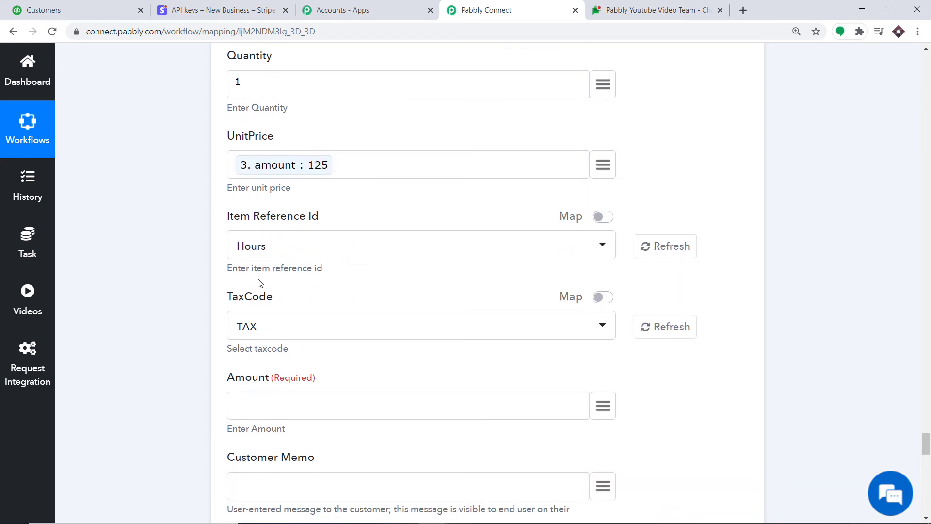
scroll(269, 310, down, 1)
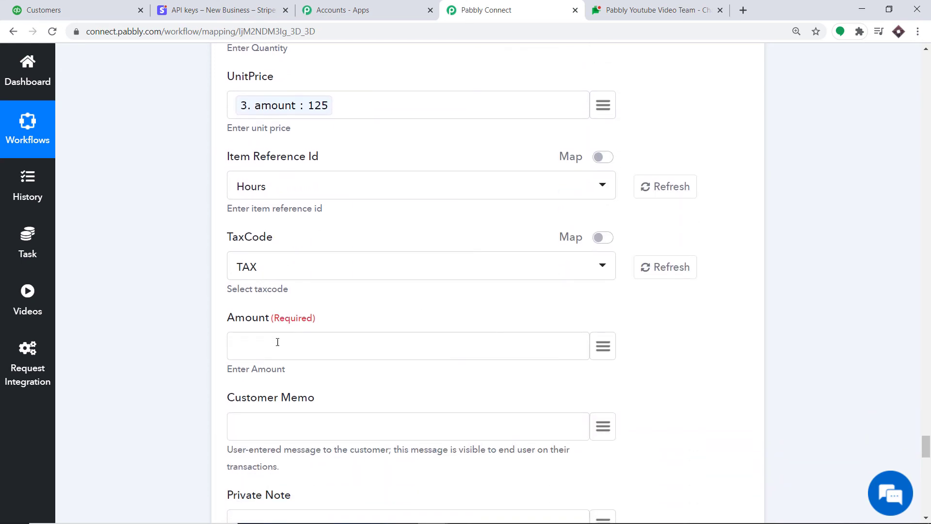
Step: Map '3. amount : 125' into the required Amount field
click(603, 346)
scroll(630, 203, down, 2)
scroll(706, 383, down, 2)
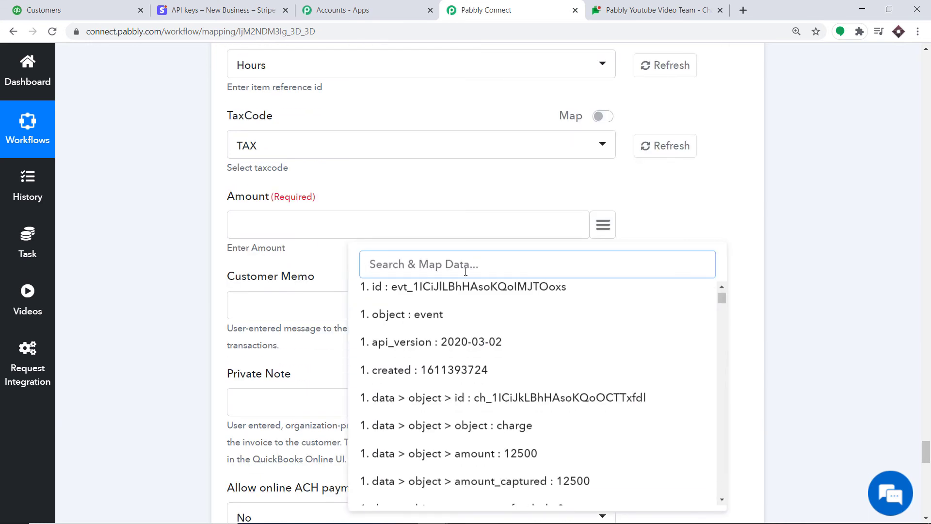
text(125)
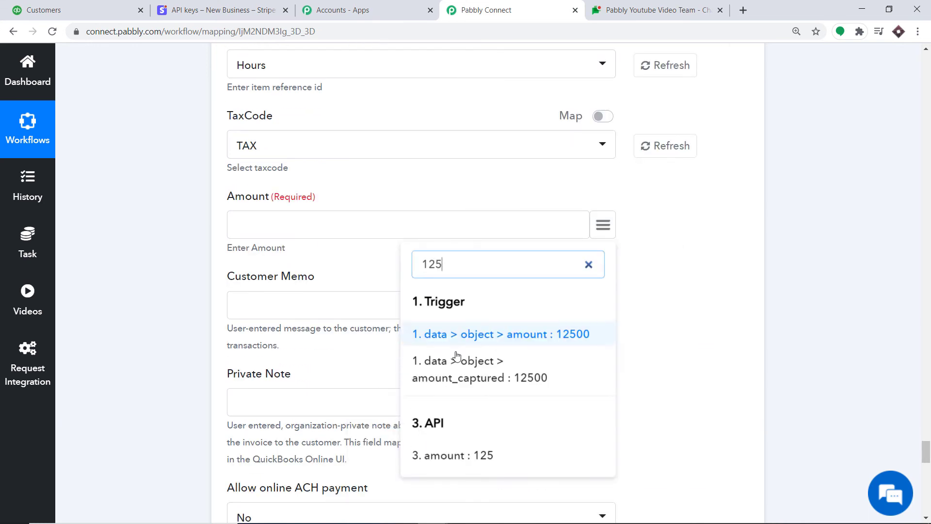
click(445, 453)
scroll(356, 263, down, 1)
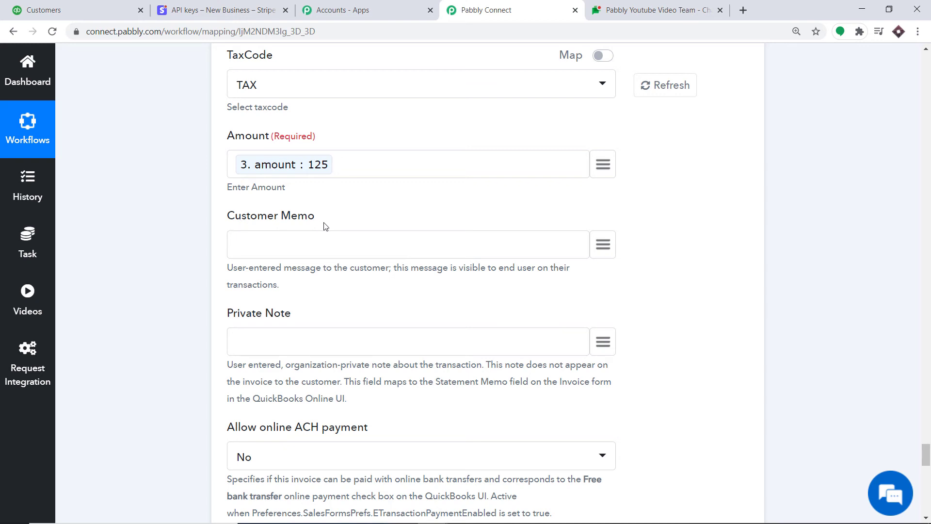
scroll(231, 289, down, 3)
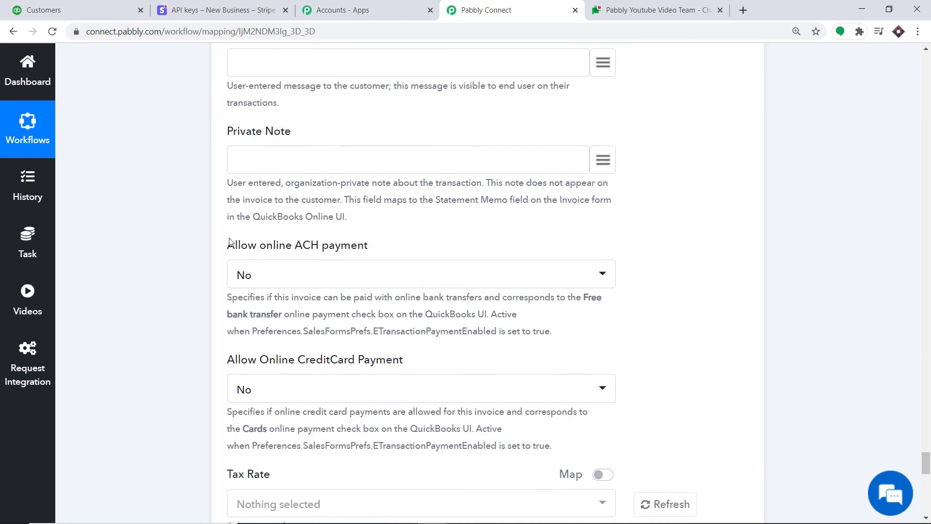
Step: Enter 0 for Transaction Tax Detail - Total Tax and 0 for Discount Percent
scroll(279, 254, down, 1)
scroll(330, 216, down, 1)
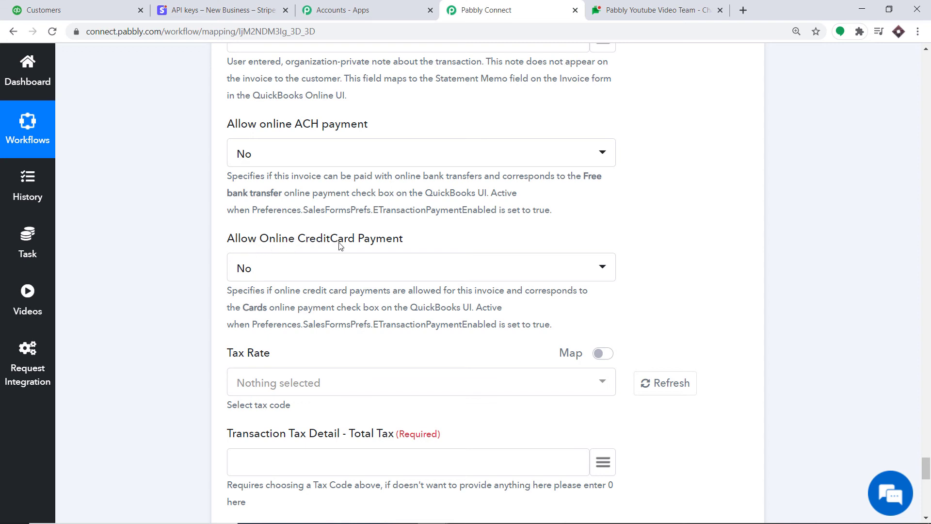
scroll(339, 246, down, 1)
scroll(340, 214, down, 1)
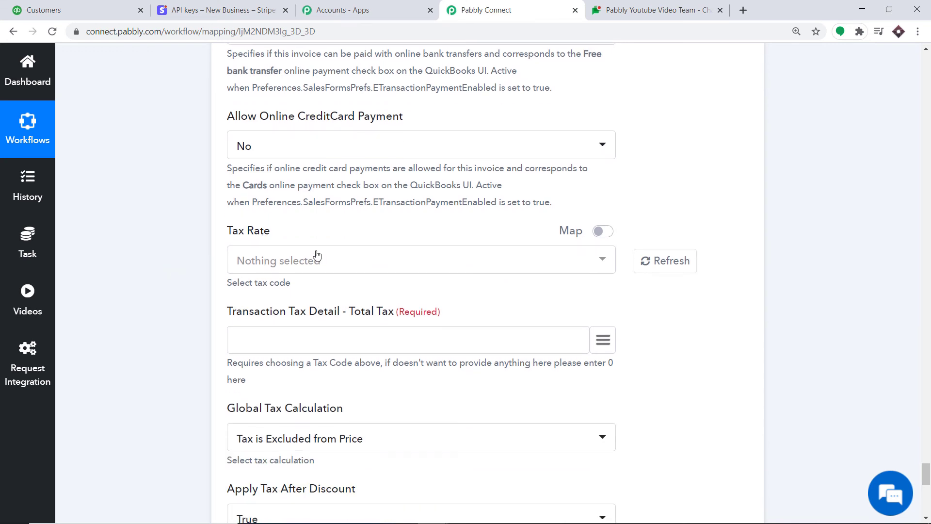
scroll(316, 254, down, 2)
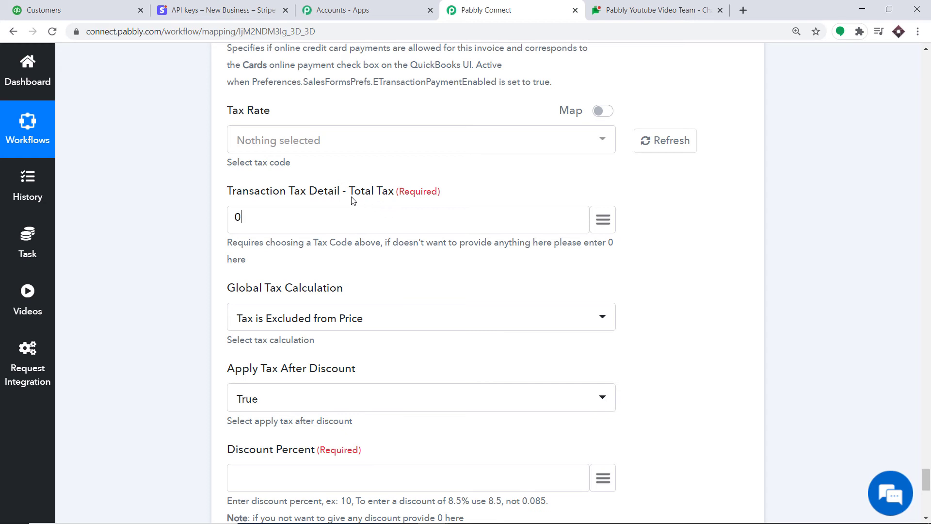
scroll(352, 201, down, 3)
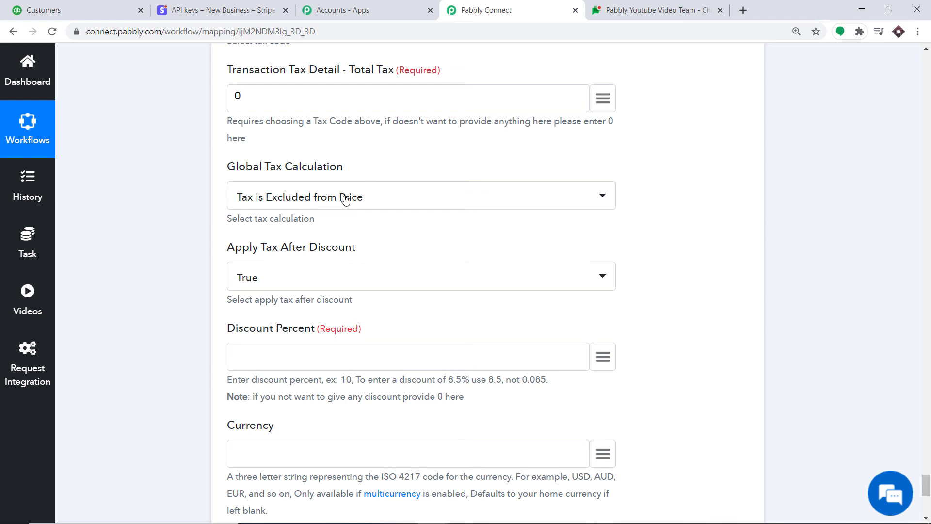
scroll(333, 253, down, 3)
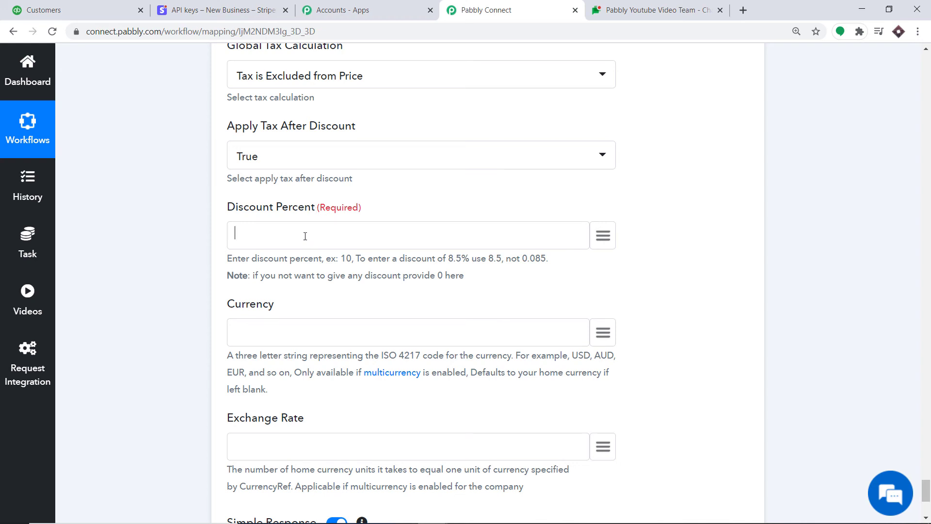
scroll(322, 237, down, 3)
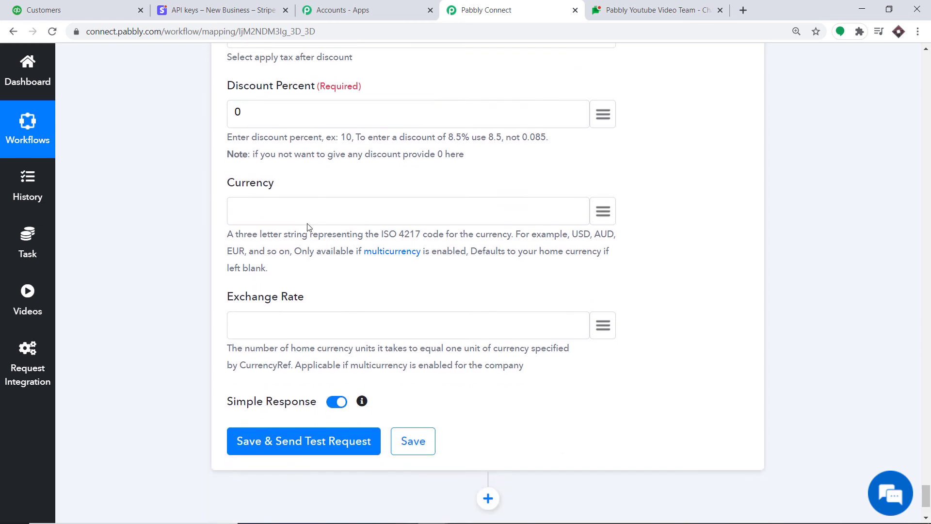
scroll(274, 210, down, 2)
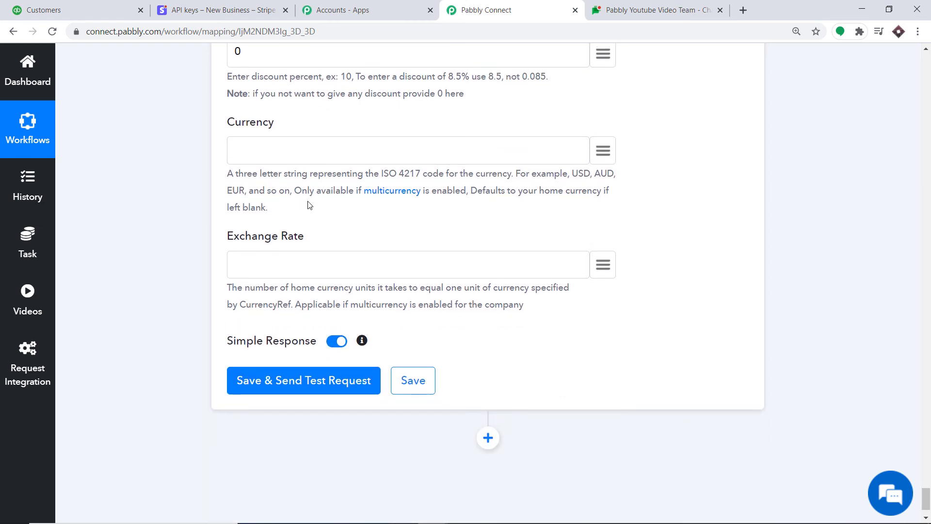
scroll(308, 206, down, 2)
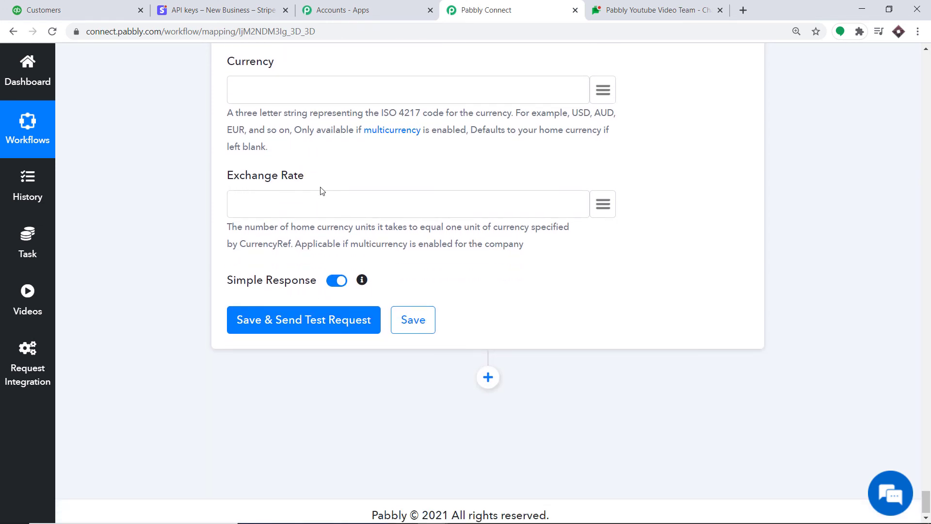
scroll(282, 222, up, 20)
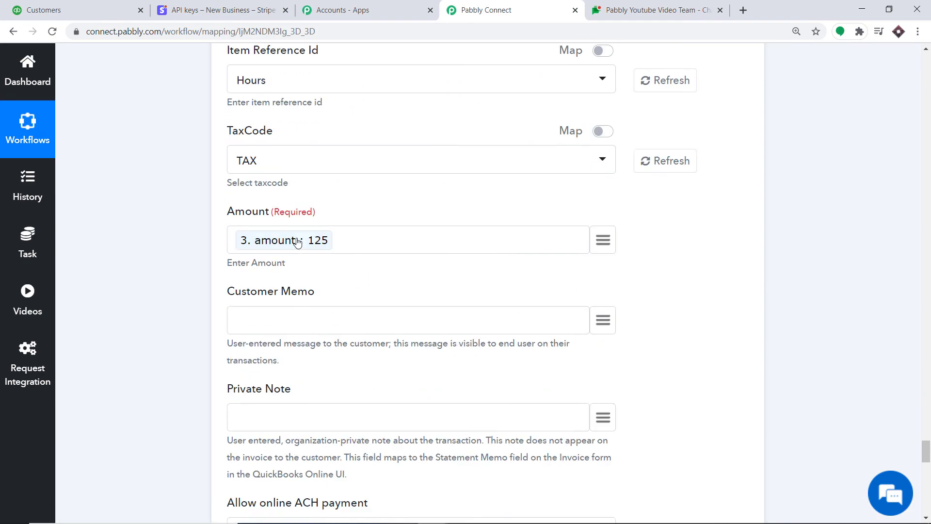
scroll(297, 242, up, 3)
scroll(297, 242, down, 20)
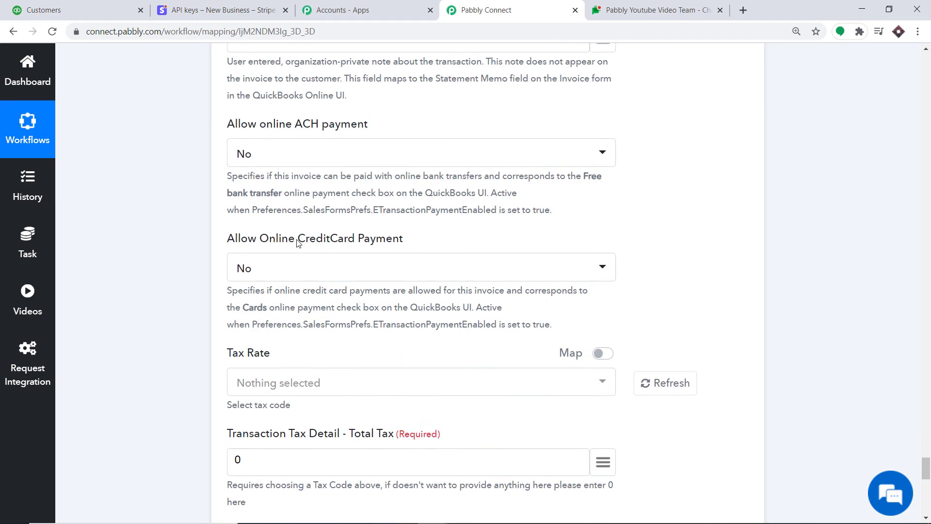
scroll(298, 243, down, 8)
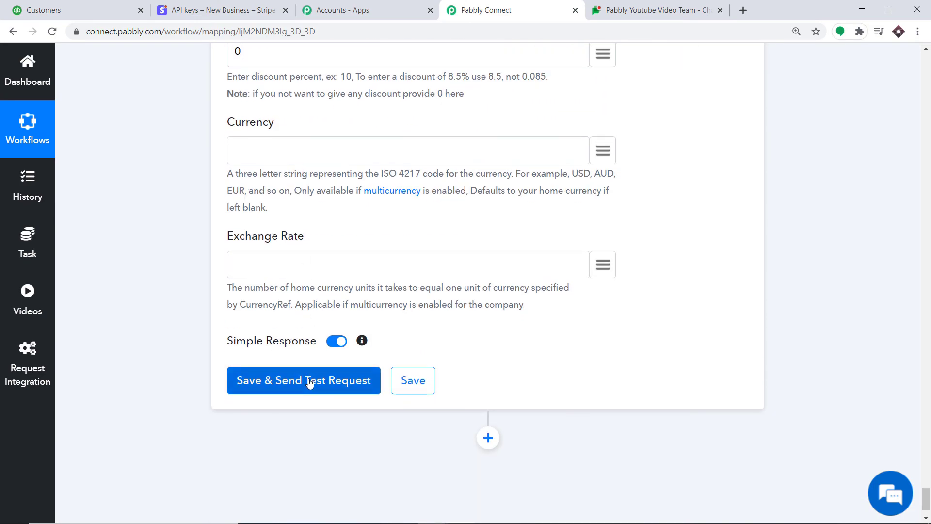
Step: Save the invoice step and send a test request, confirming the response returns invoice Id 6
click(310, 382)
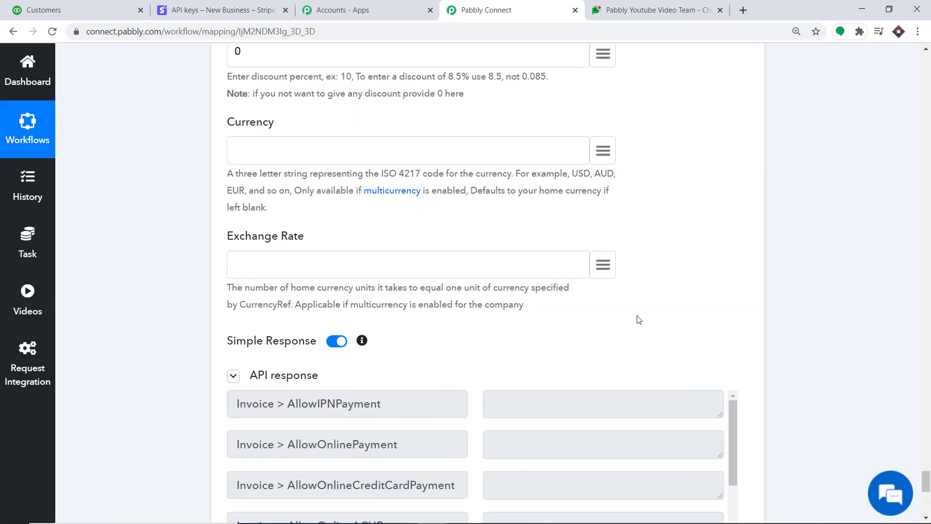
scroll(519, 184, down, 6)
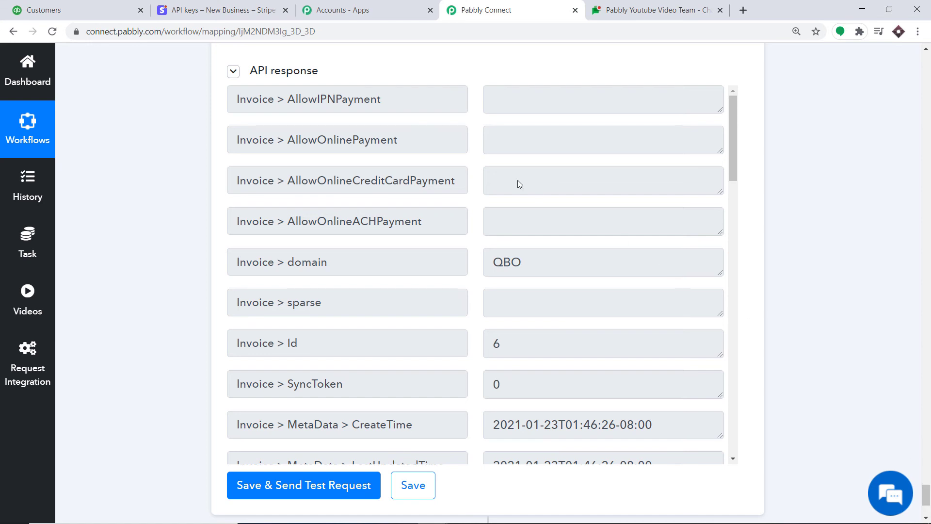
click(84, 6)
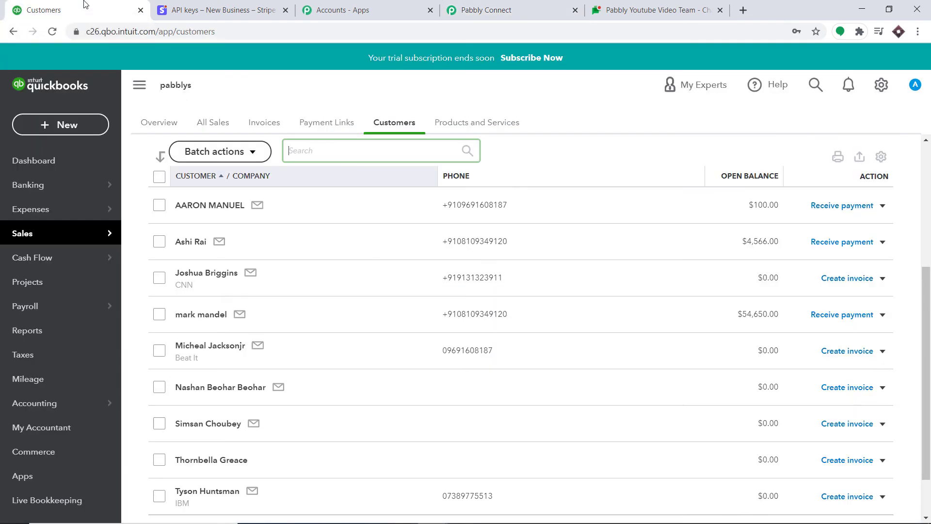
Step: In QuickBooks Online Invoices, open the new $125.00 invoice dated 1/23/2021
mouse_move(69, 238)
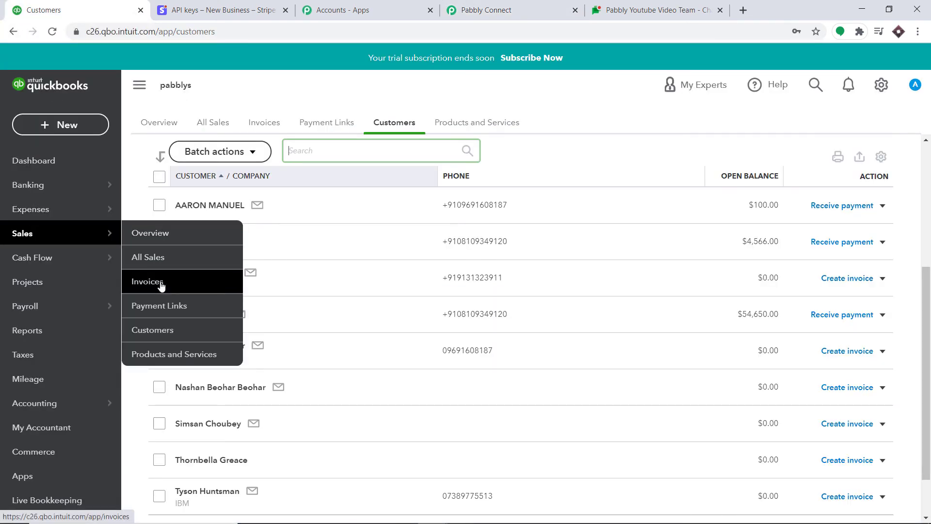
click(190, 283)
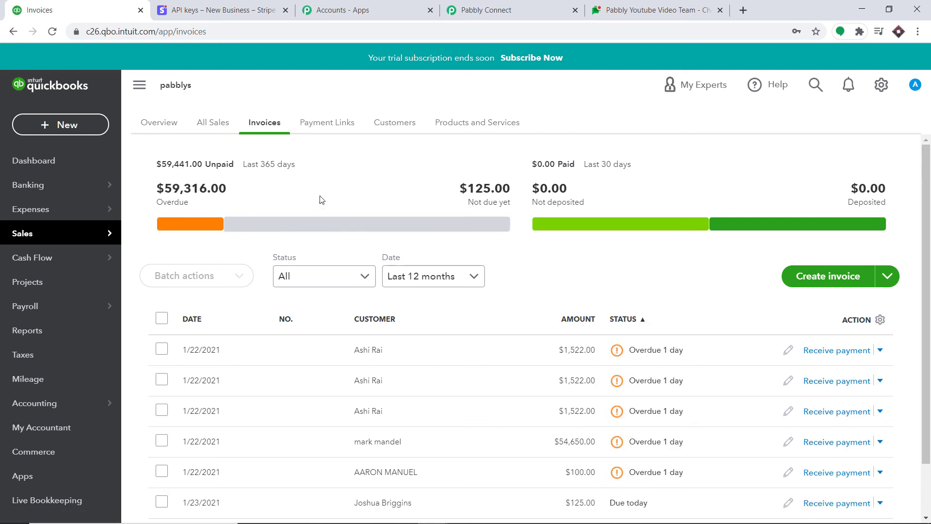
scroll(485, 194, down, 2)
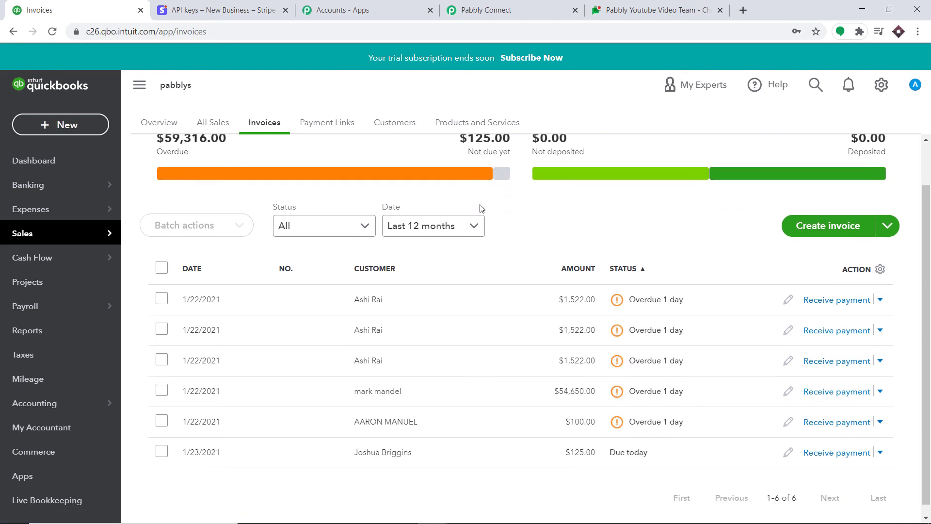
click(384, 443)
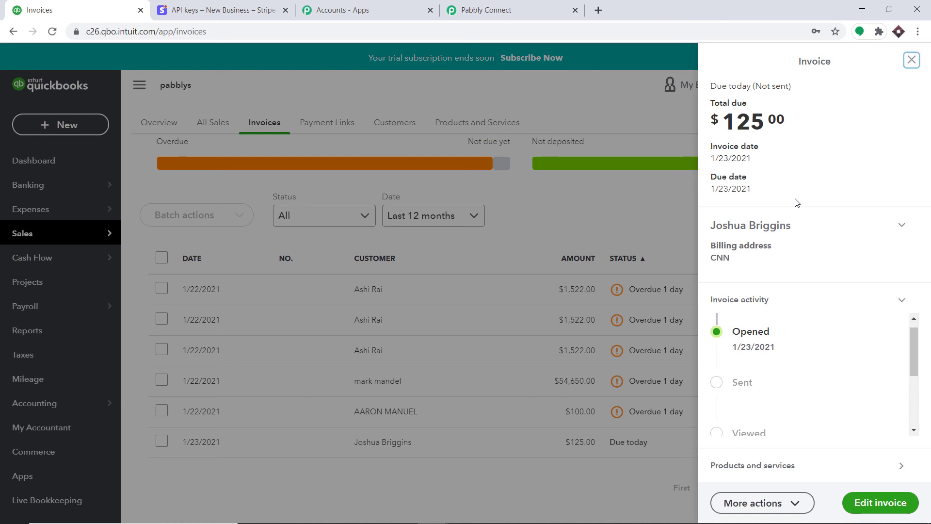
click(493, 4)
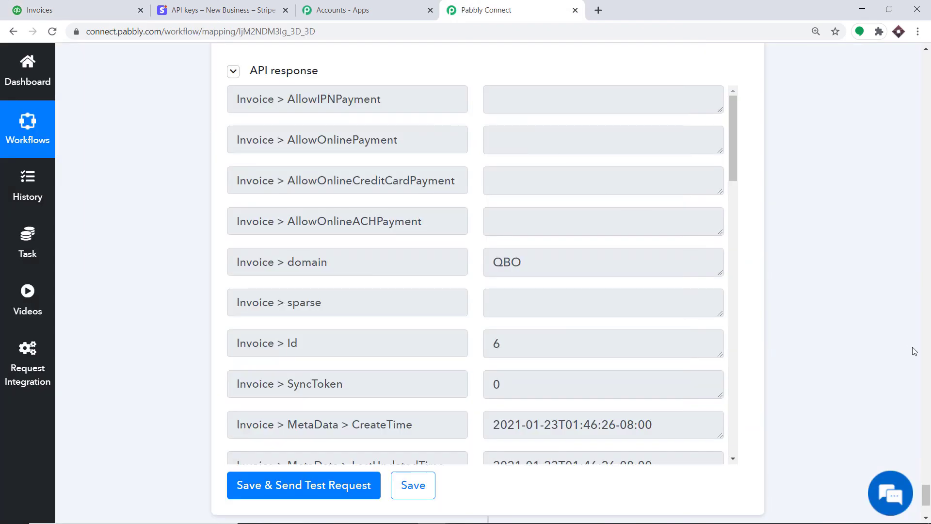
Step: Collapse the QuickBooks Create an Invoice step
click(930, 373)
click(930, 373)
click(930, 373)
click(930, 374)
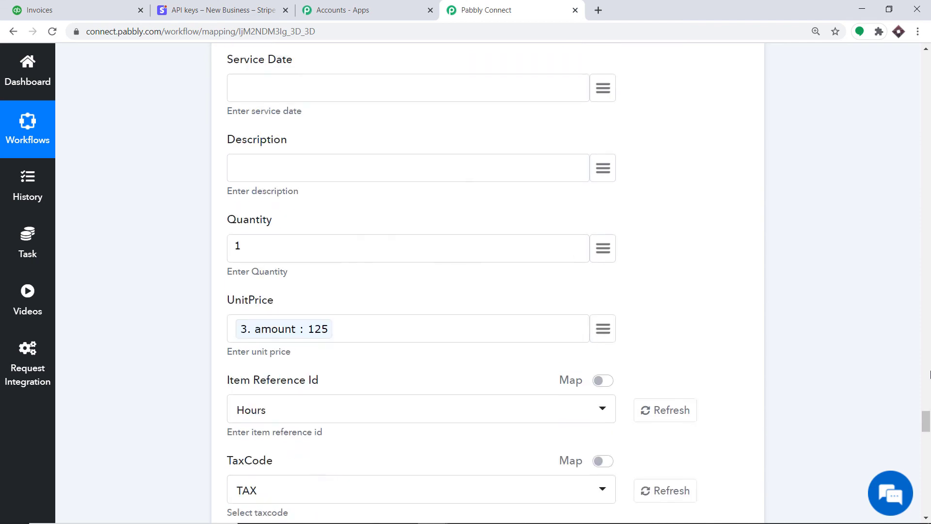
click(930, 374)
click(930, 374)
click(930, 374)
click(930, 359)
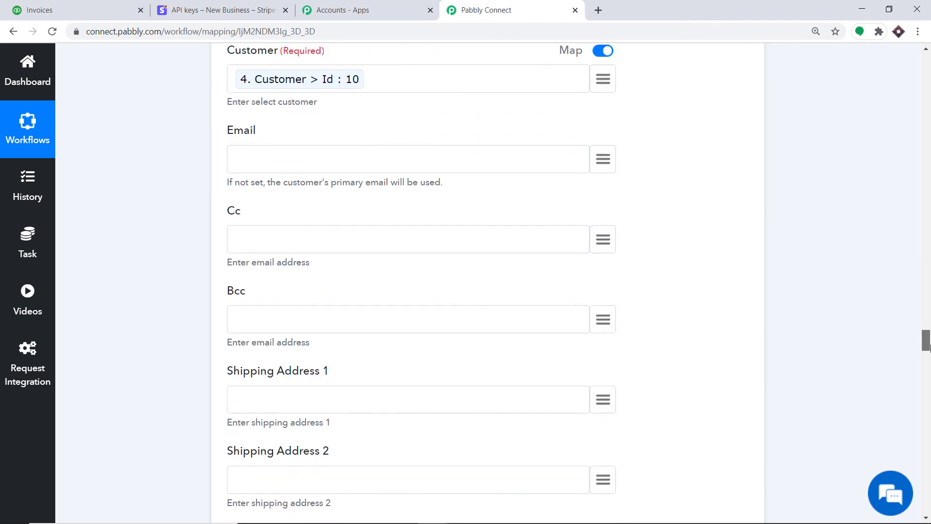
click(929, 338)
scroll(929, 338, up, 3)
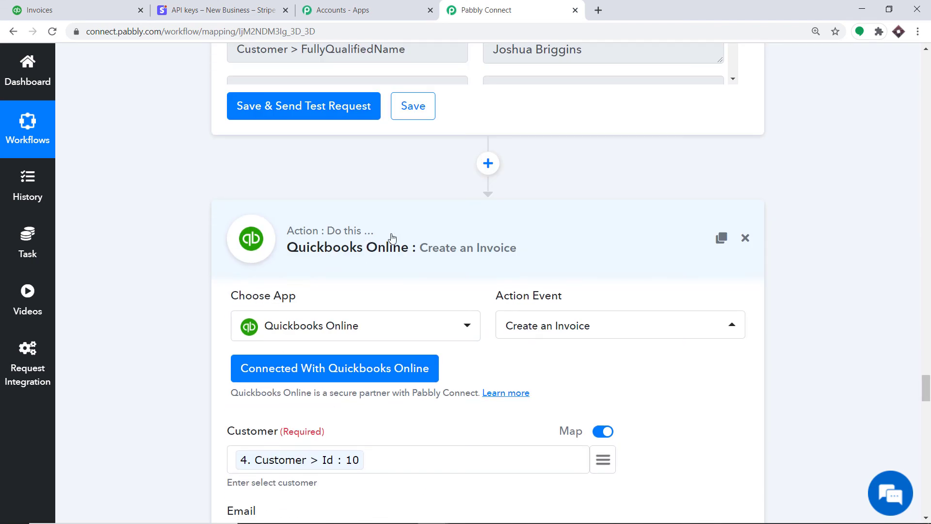
click(362, 235)
Step: Collapse the QuickBooks Create a Customer step
click(930, 318)
click(930, 319)
click(930, 319)
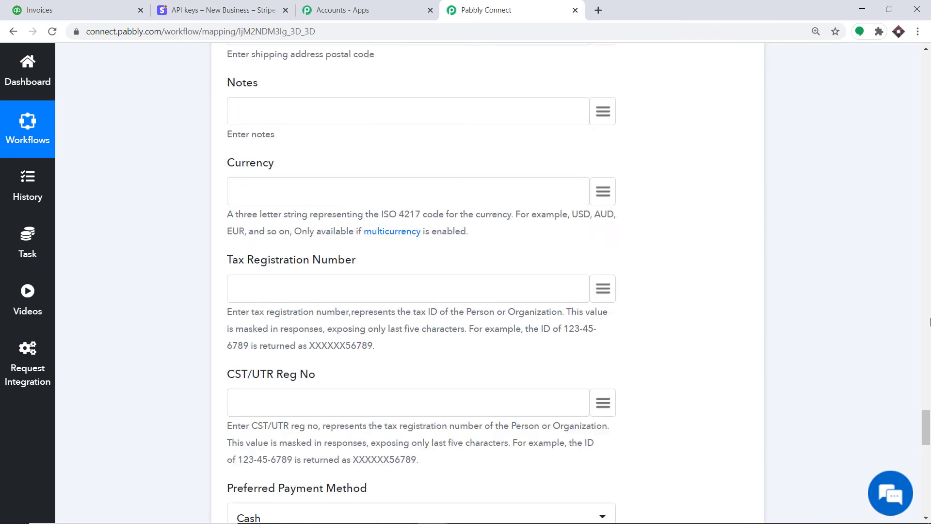
click(930, 319)
click(929, 299)
click(930, 298)
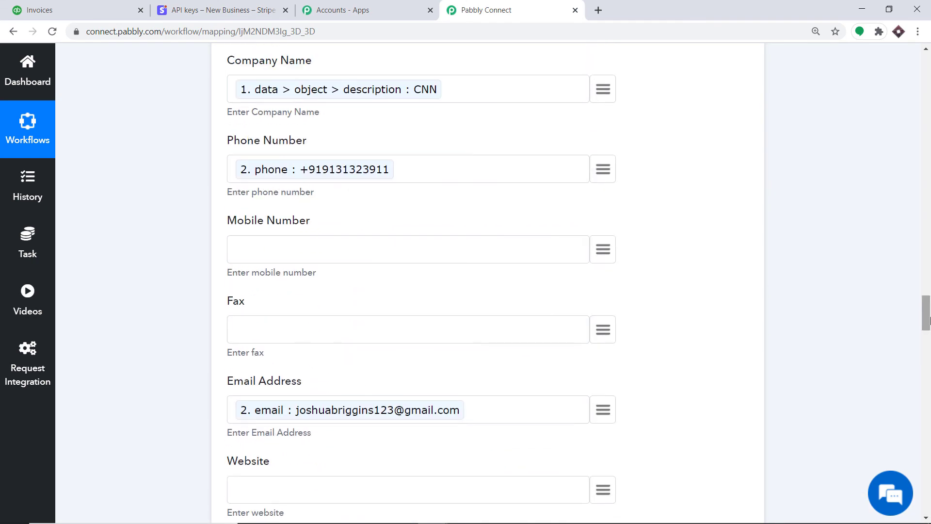
click(930, 299)
scroll(929, 299, up, 10)
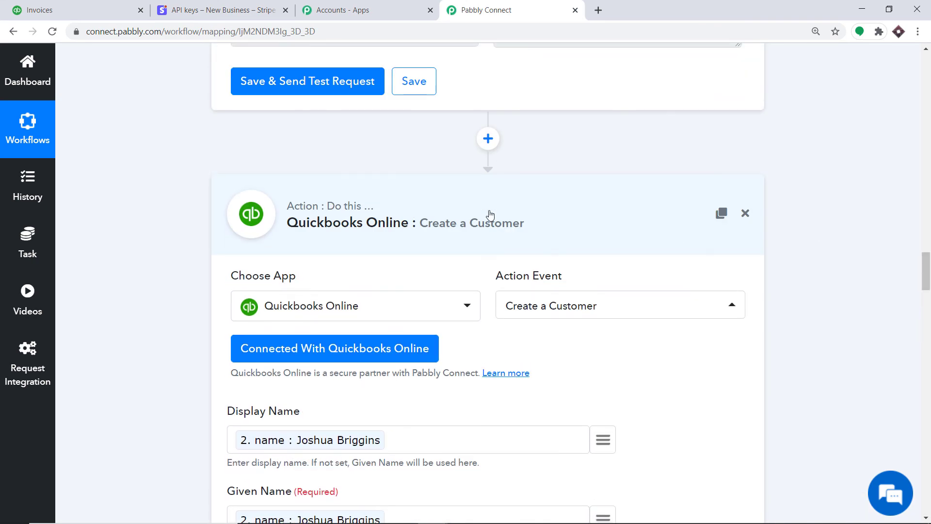
click(490, 214)
Step: Collapse the API, Retrieve a Customer and Stripe New Charge trigger steps
scroll(491, 214, up, 15)
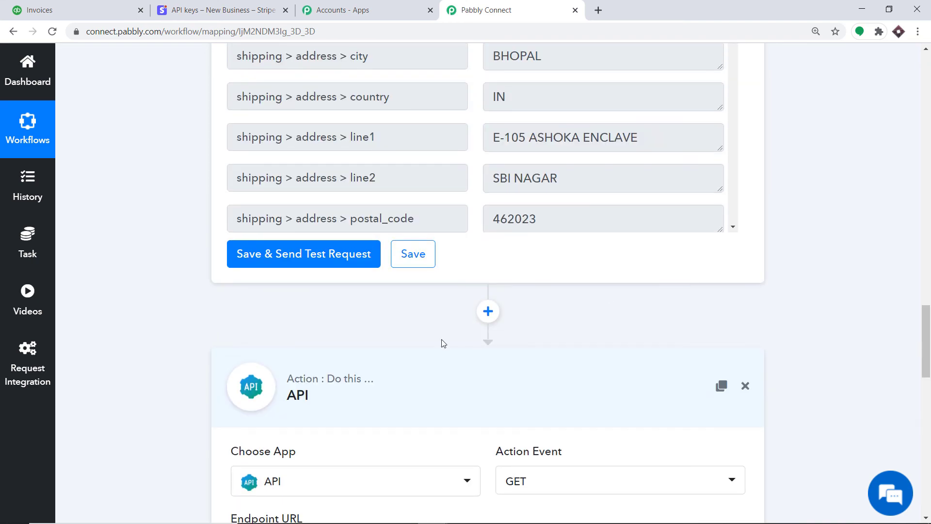
click(384, 401)
click(930, 303)
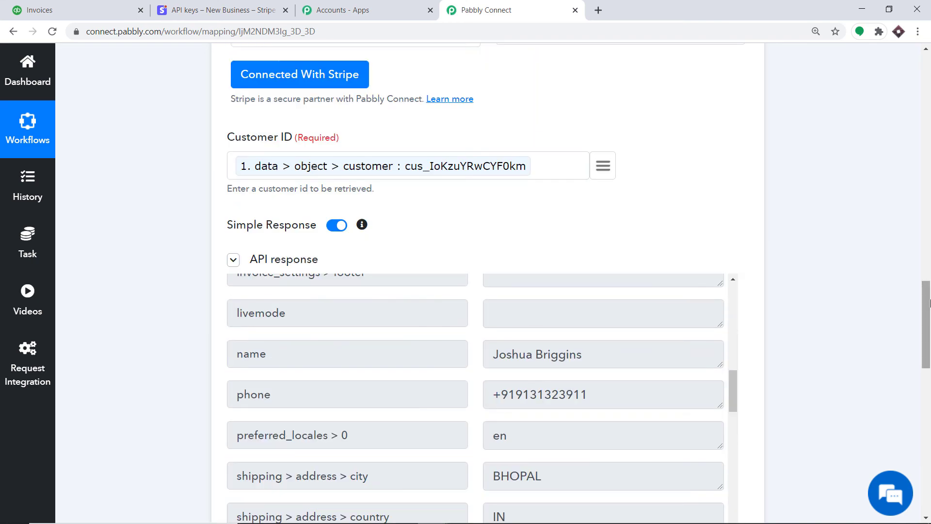
drag(930, 303, 930, 251)
click(422, 221)
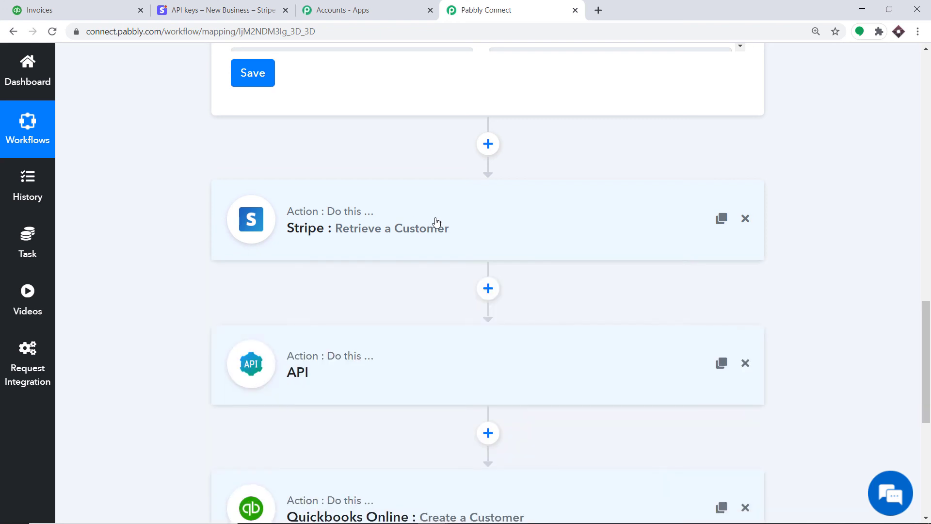
scroll(435, 218, up, 8)
scroll(426, 156, up, 10)
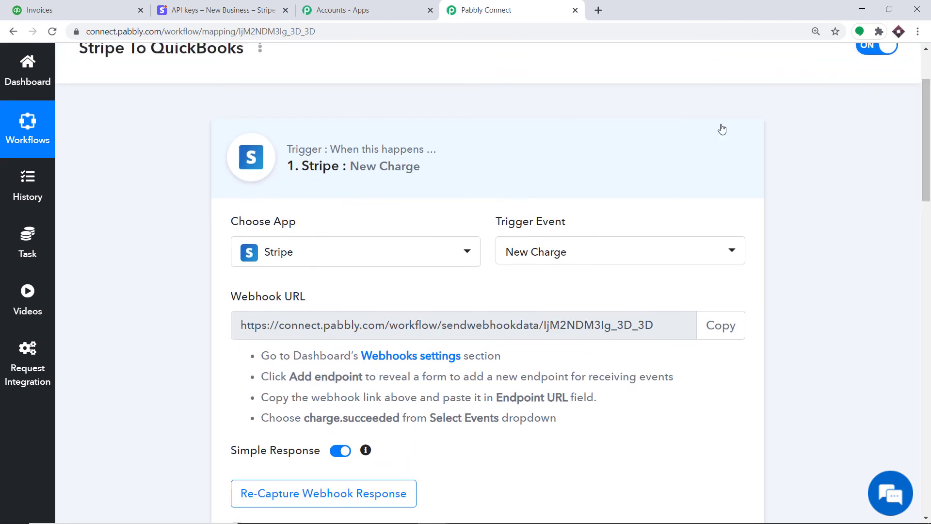
click(426, 156)
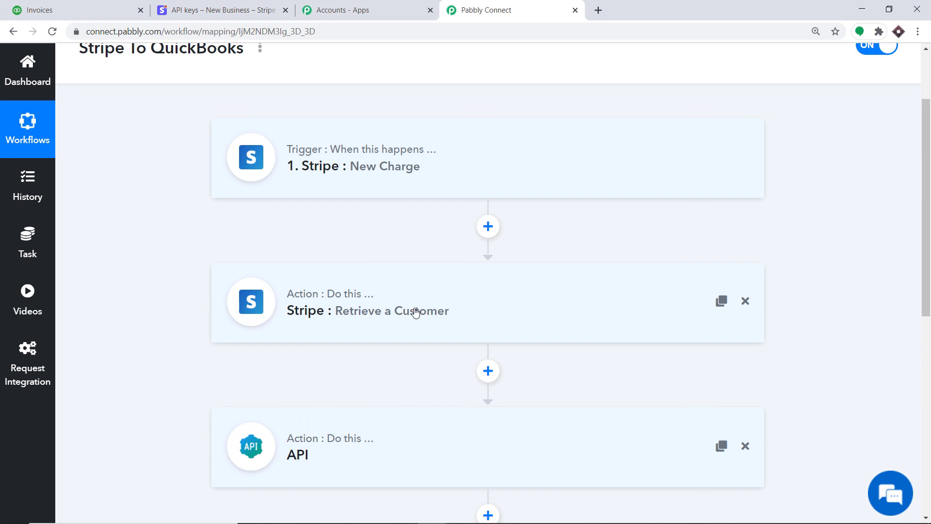
Step: Review the collapsed five-step Stripe To QuickBooks chain
scroll(496, 281, down, 5)
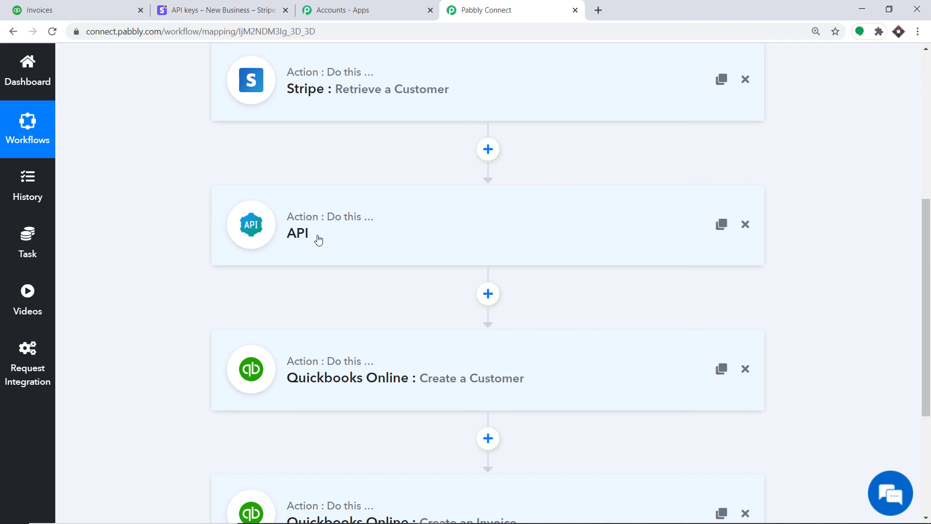
scroll(340, 238, down, 3)
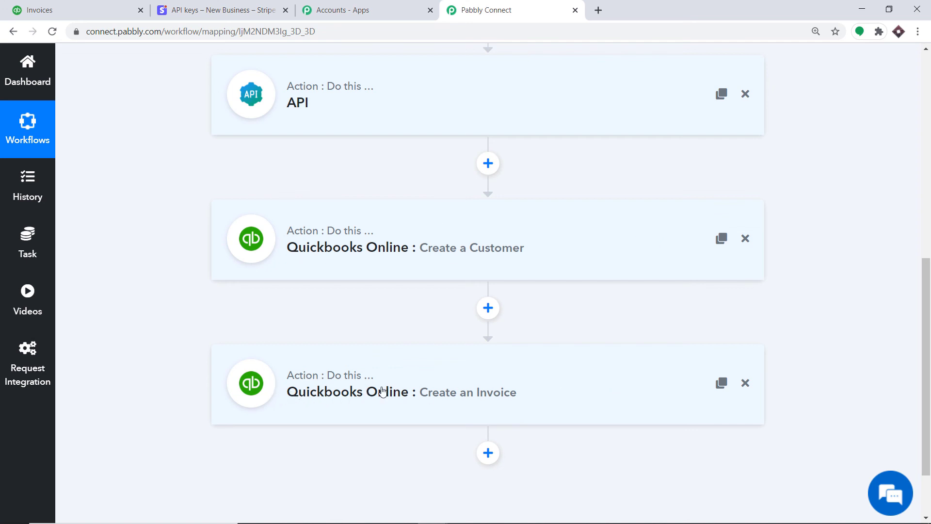
drag(926, 371, 930, 206)
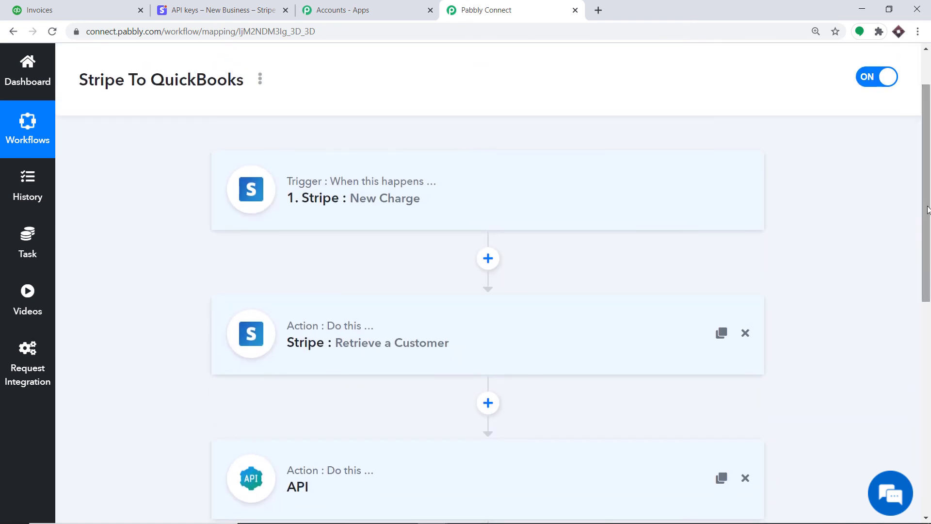
scroll(488, 281, down, 5)
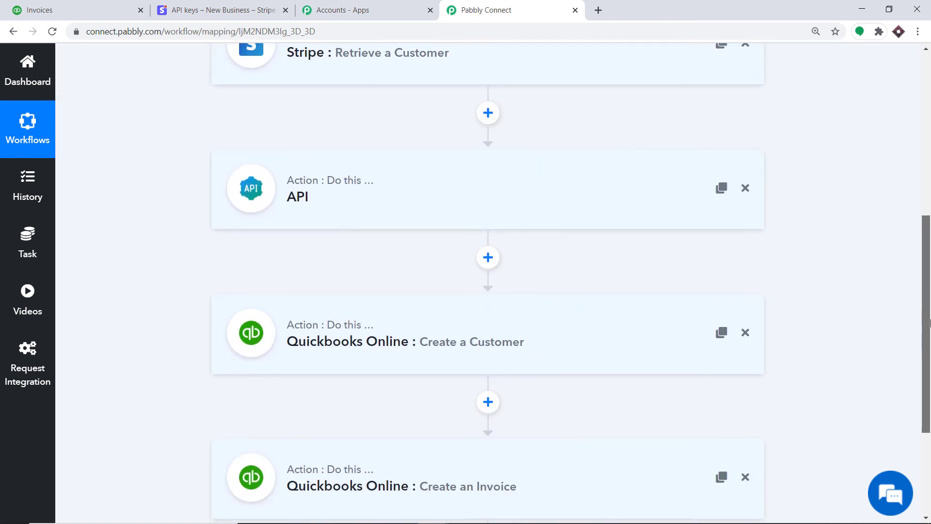
click(208, 10)
Step: Create a new $500.00 USD payment and choose to add a new customer to it
click(67, 140)
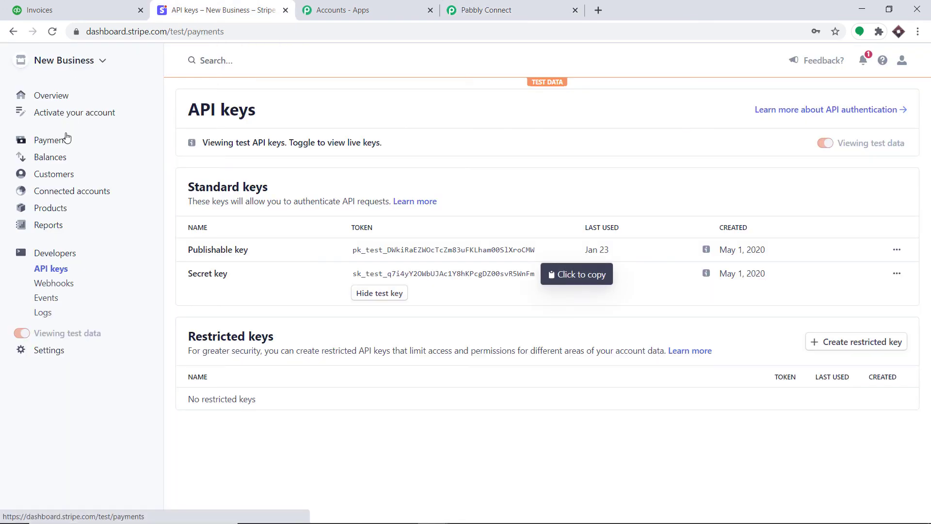
click(848, 110)
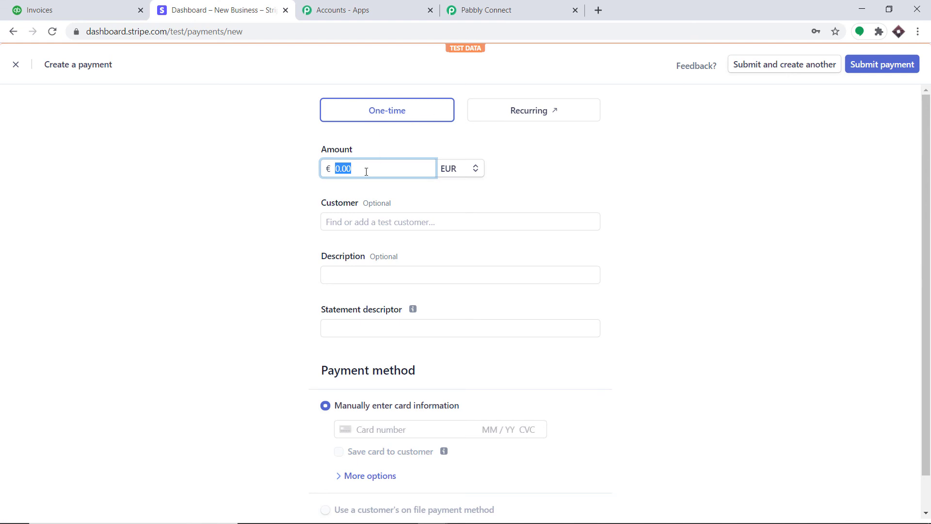
click(366, 172)
text(5,000)
key(BackSpace)
key(BackSpace)
text(0)
click(444, 175)
click(489, 210)
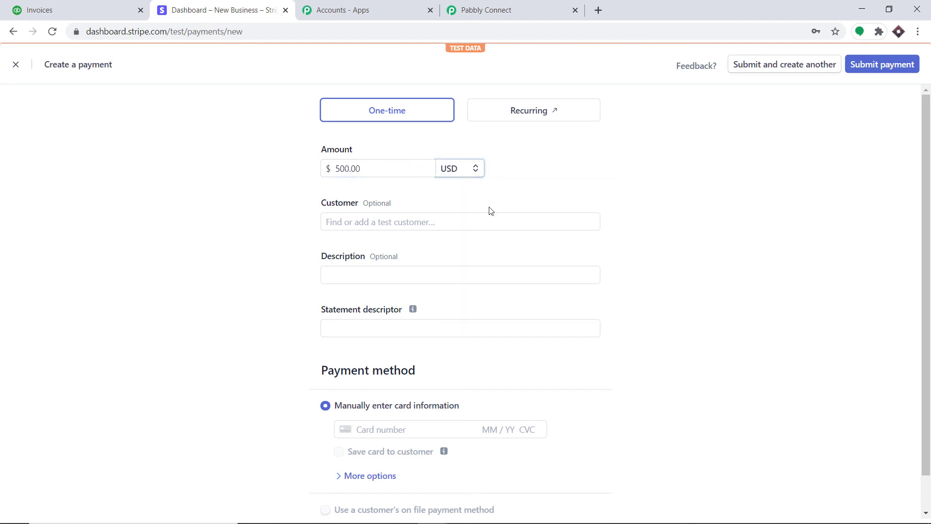
click(380, 227)
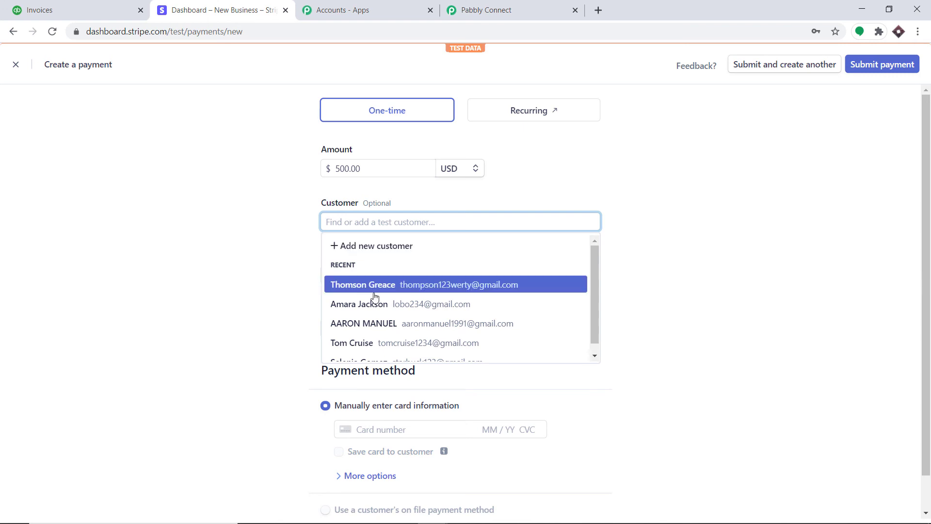
click(371, 246)
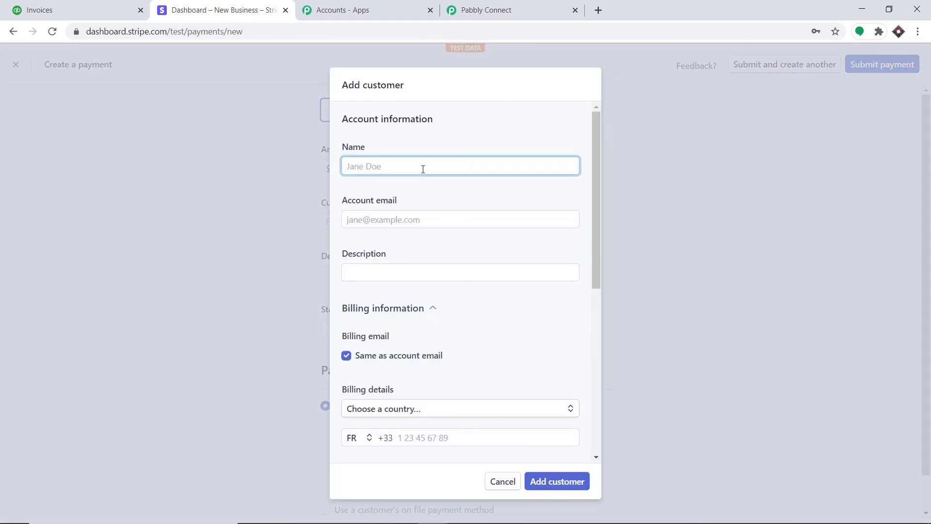
Step: Enter the customer's full name, account e-mail and the description 'Fox News'
click(420, 165)
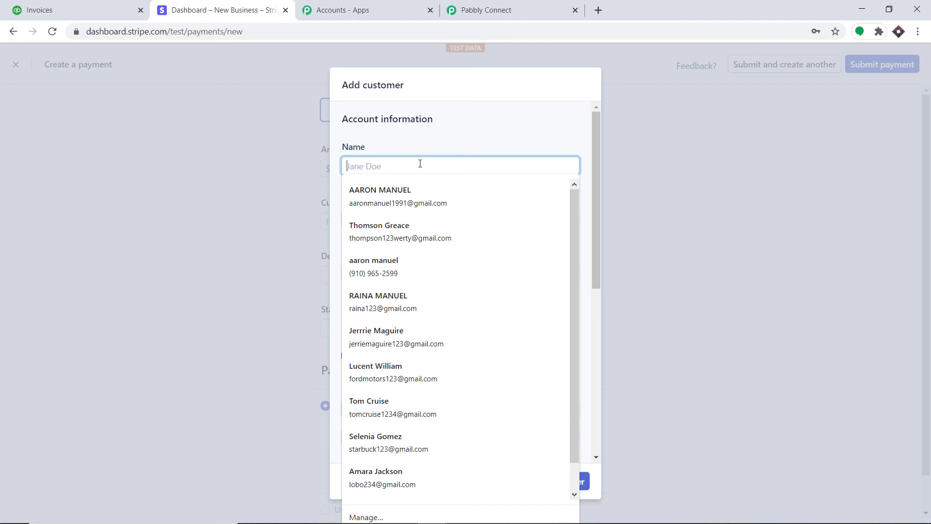
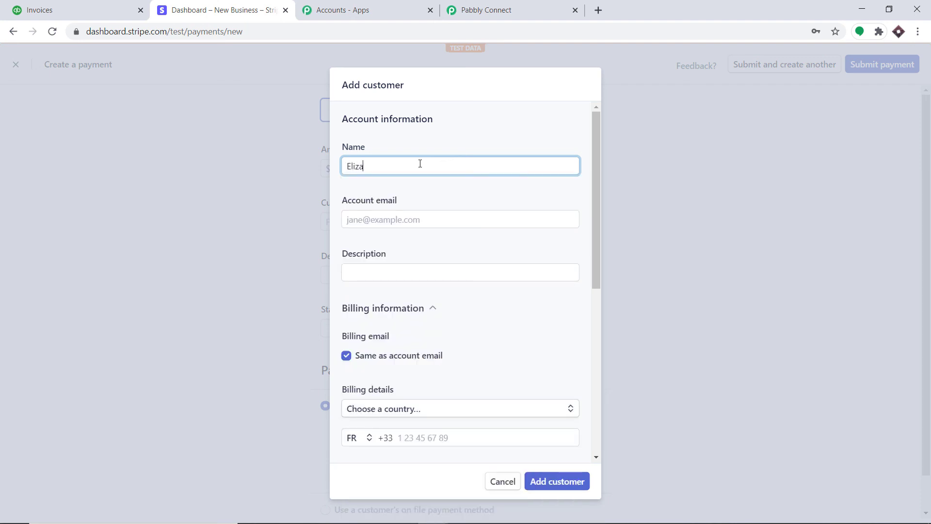
click(406, 219)
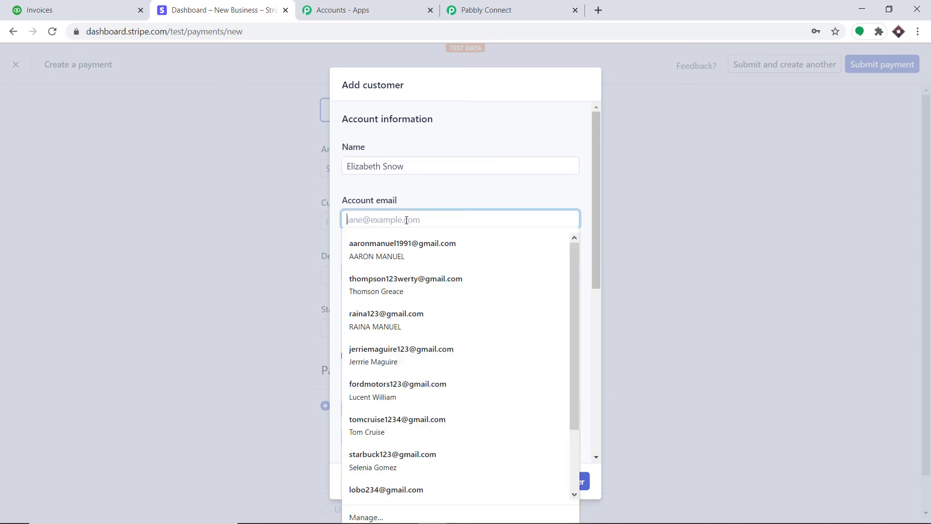
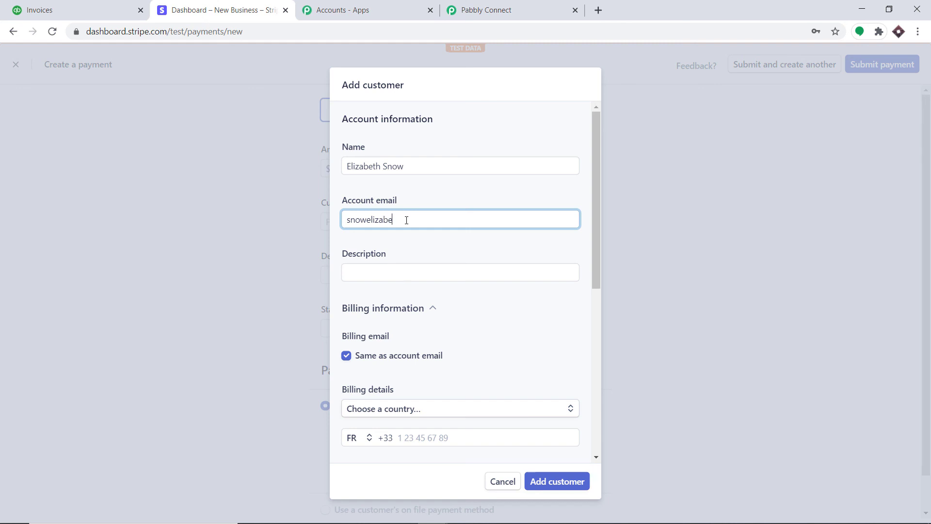
click(375, 268)
text(Fox News)
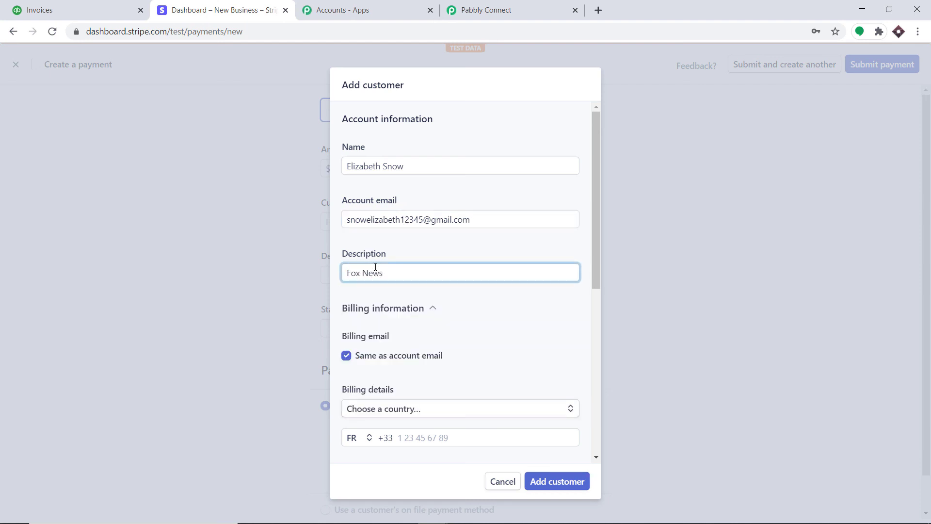
scroll(376, 267, down, 4)
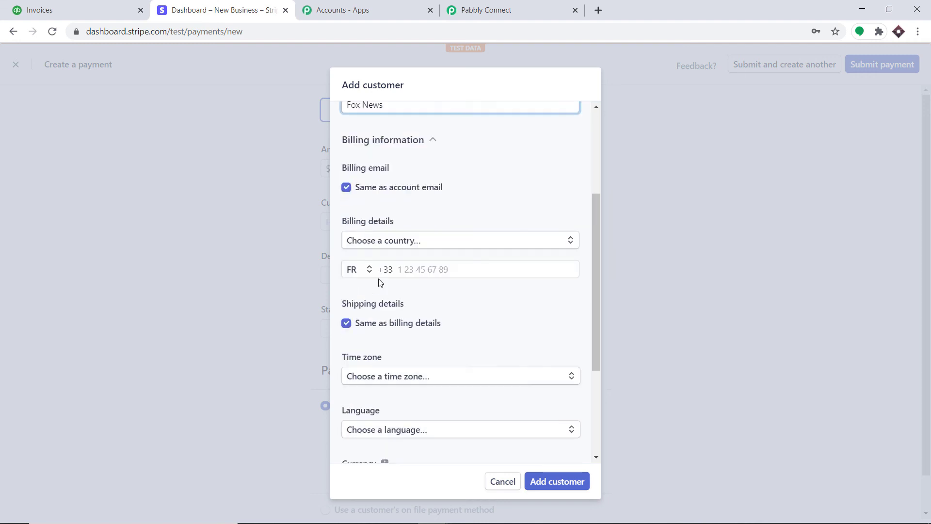
Step: Set an Algeria billing address with both street lines, postal code and city
click(390, 234)
click(385, 312)
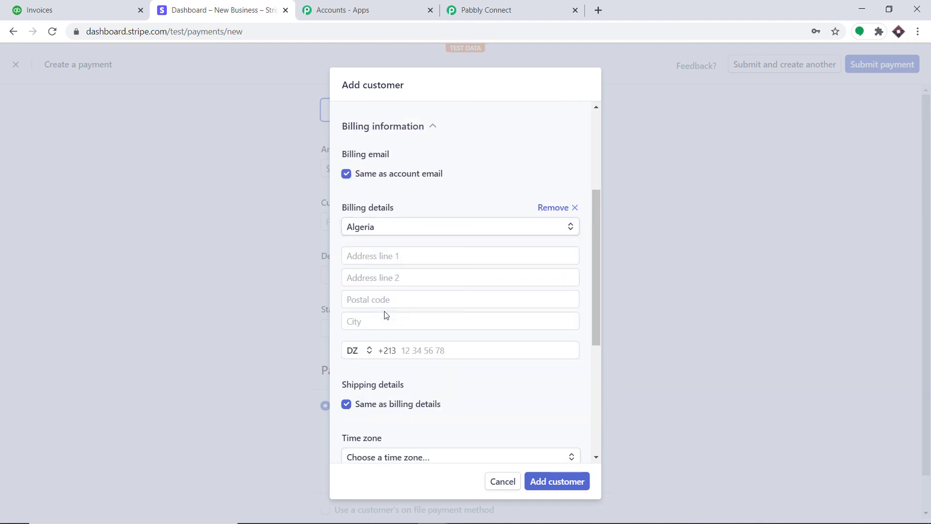
click(385, 259)
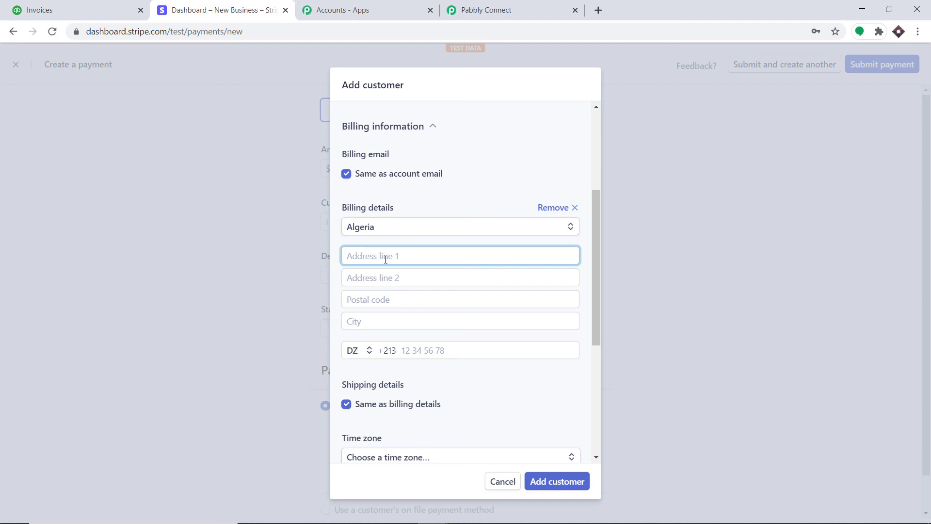
click(398, 280)
text(NEAR)
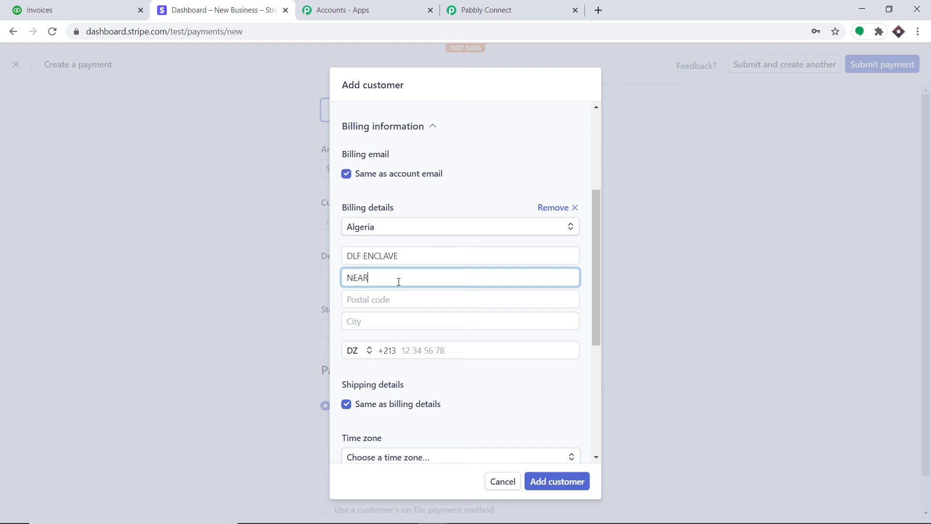
text( PARK)
click(401, 306)
text(4)
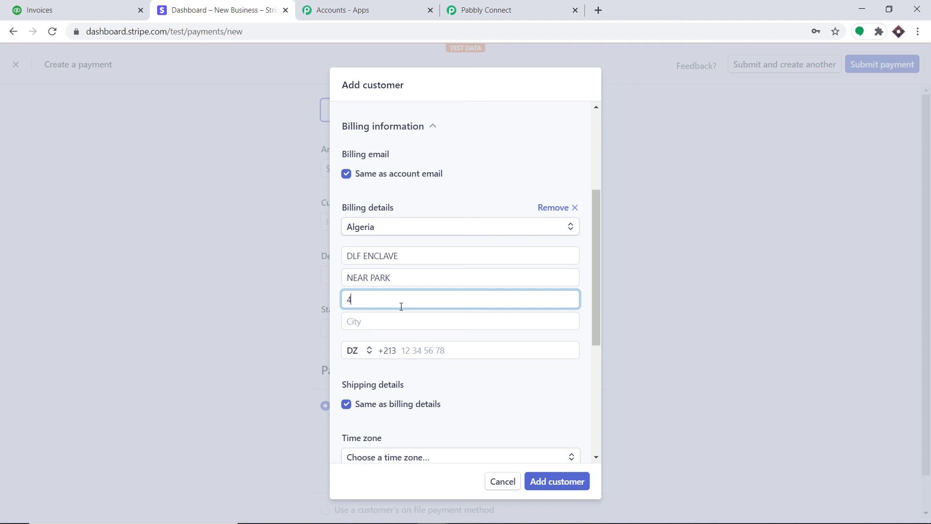
key(BackSpace)
text(74001)
click(403, 326)
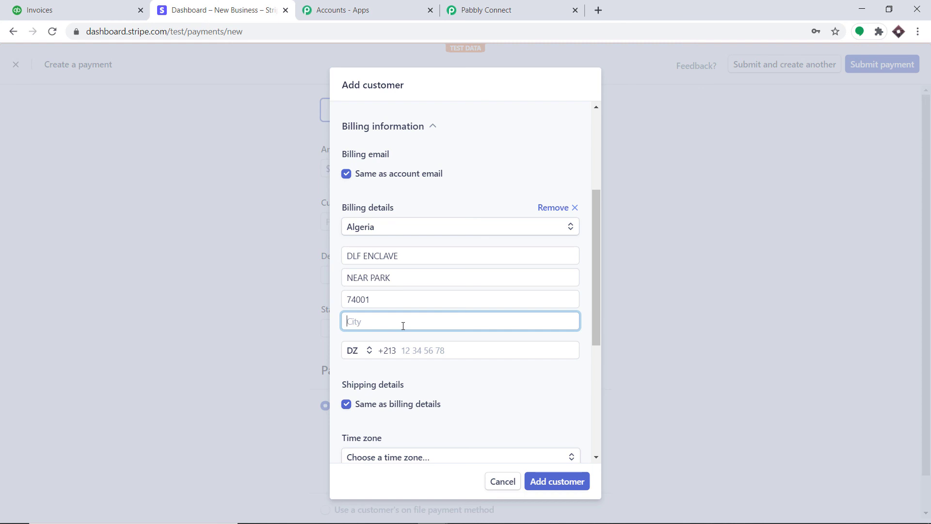
text(Brunei)
Step: Add the customer's phone, set language Arabic, currency USD, tax Exempt, and save the customer
scroll(403, 325, down, 3)
click(408, 228)
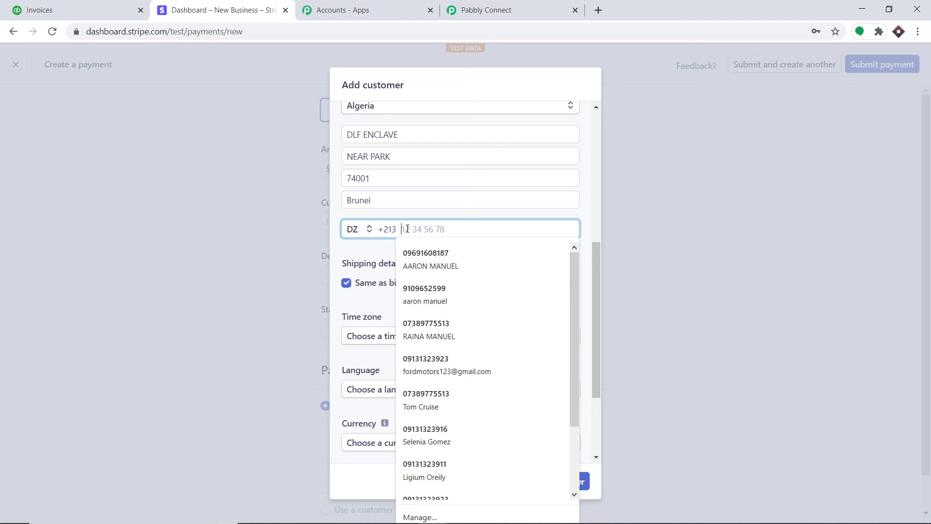
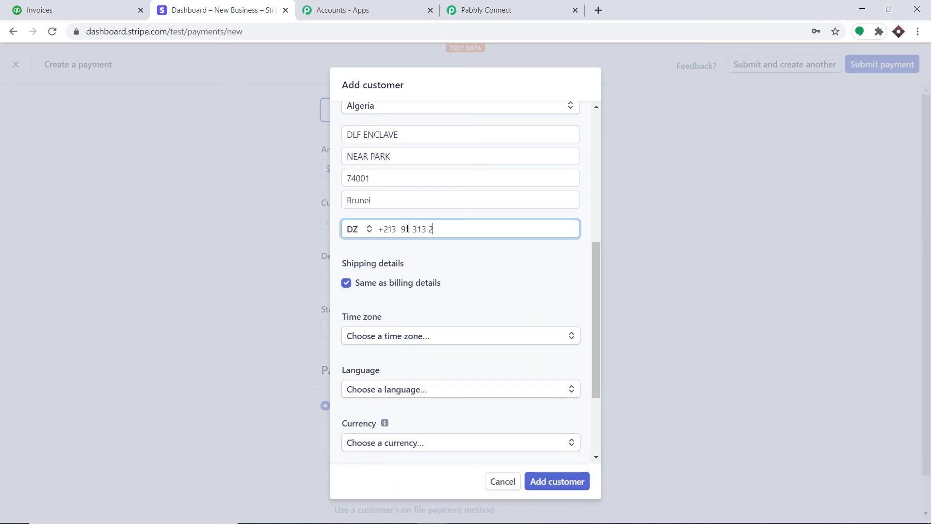
scroll(407, 229, down, 3)
click(381, 215)
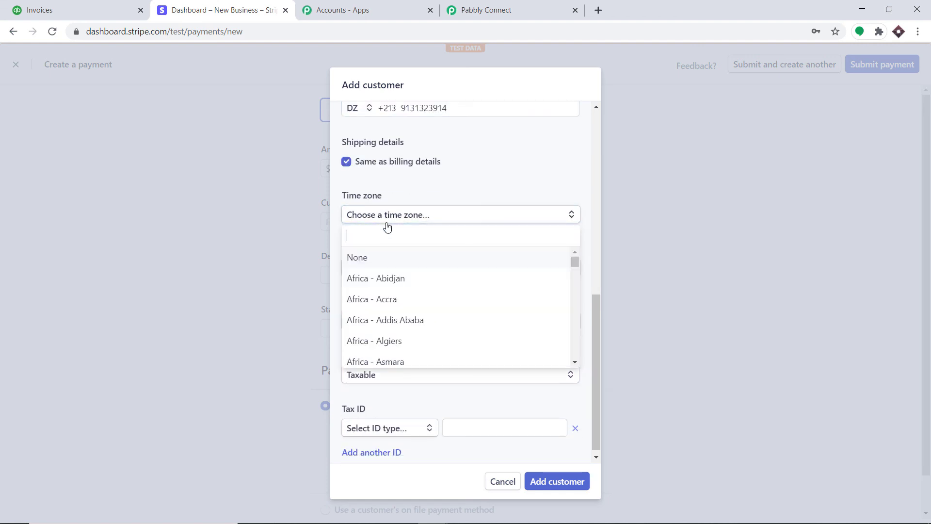
click(476, 169)
click(391, 268)
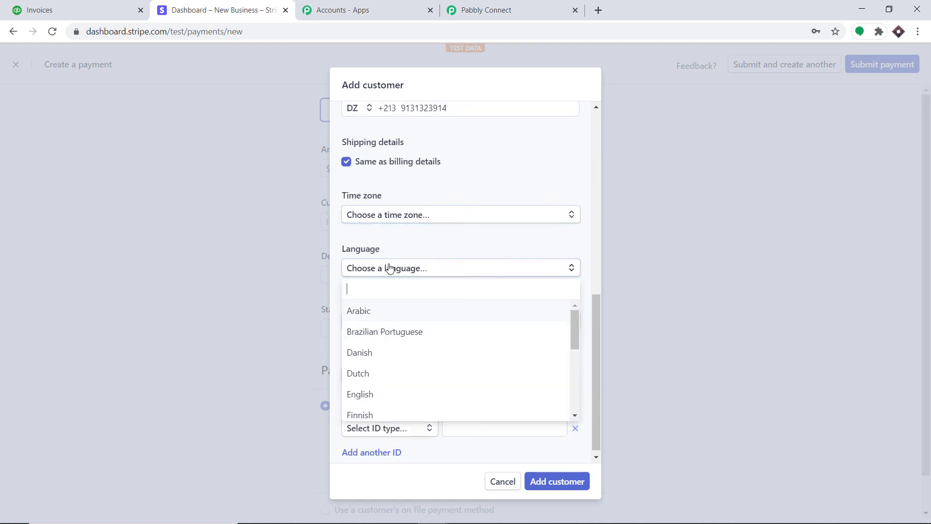
click(377, 312)
click(384, 323)
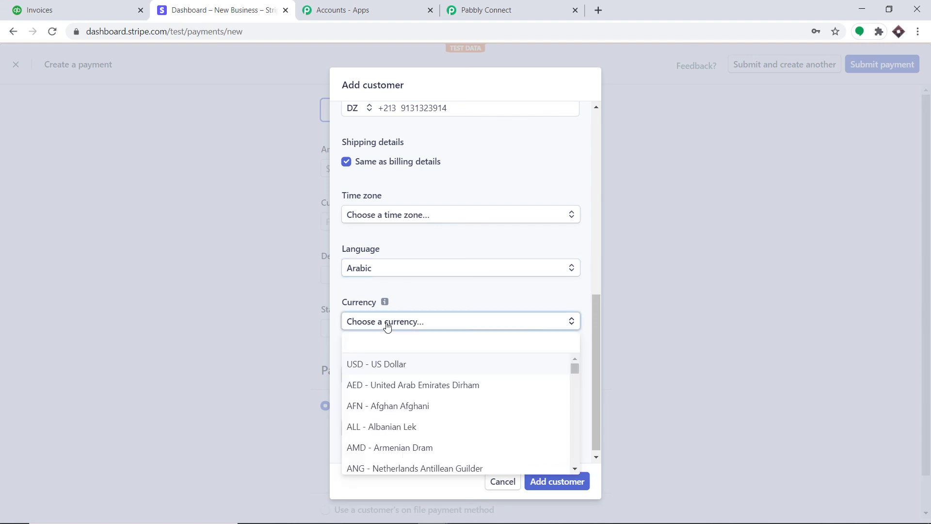
click(404, 367)
click(504, 380)
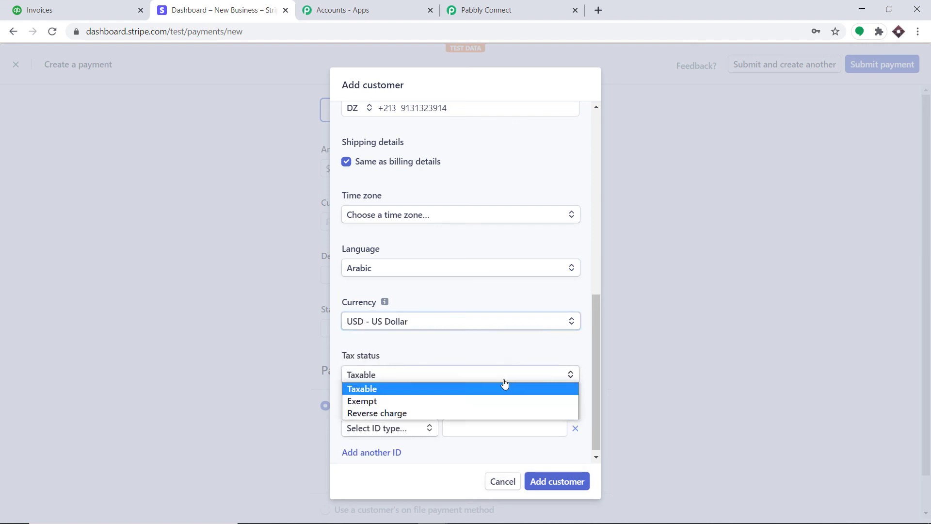
click(389, 401)
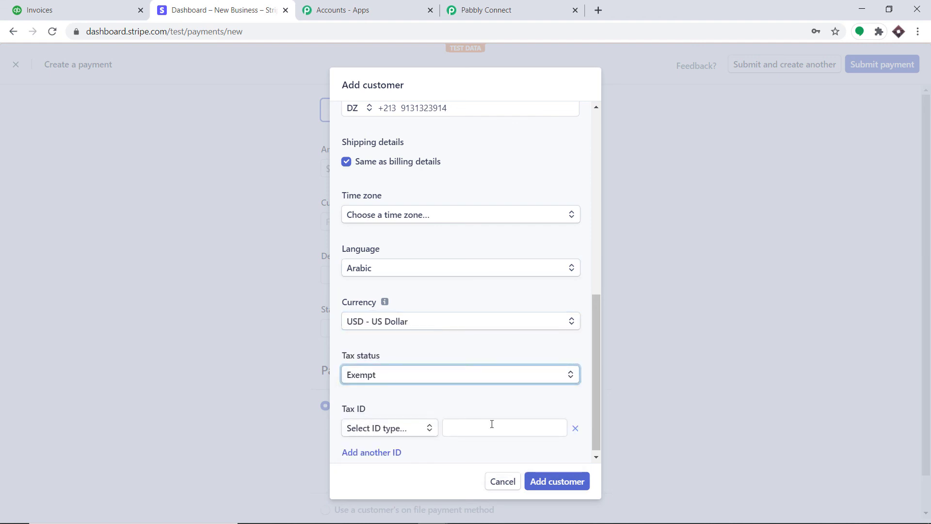
click(554, 483)
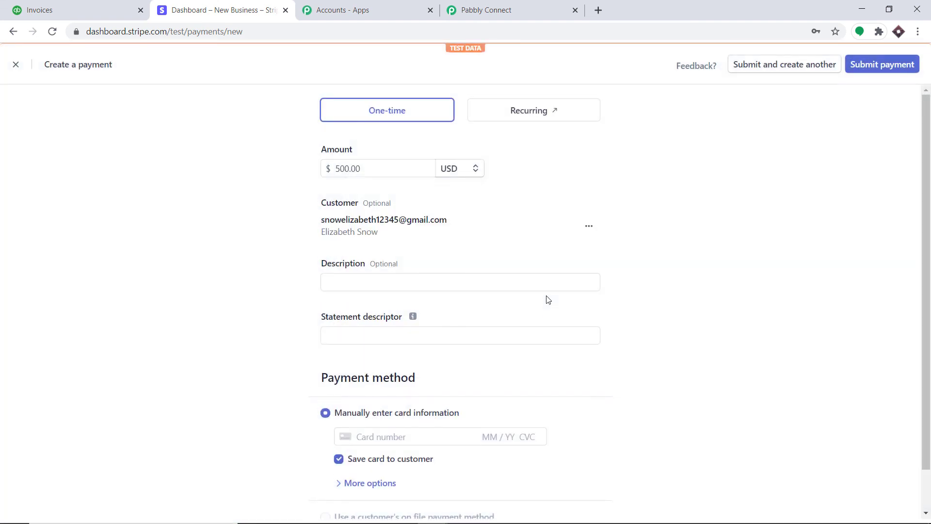
Step: Set the payment description to 'Fox News' and statement descriptor to 'pabbly'
click(338, 279)
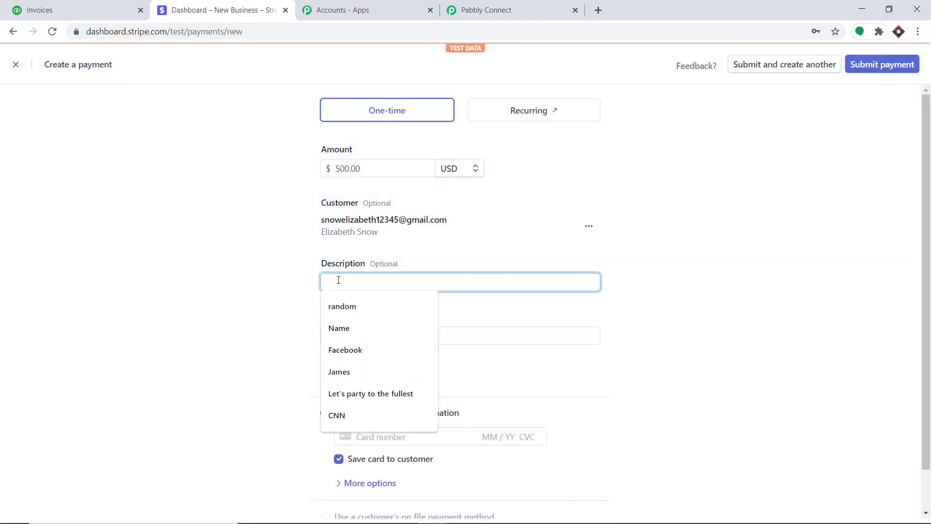
text(Fox New)
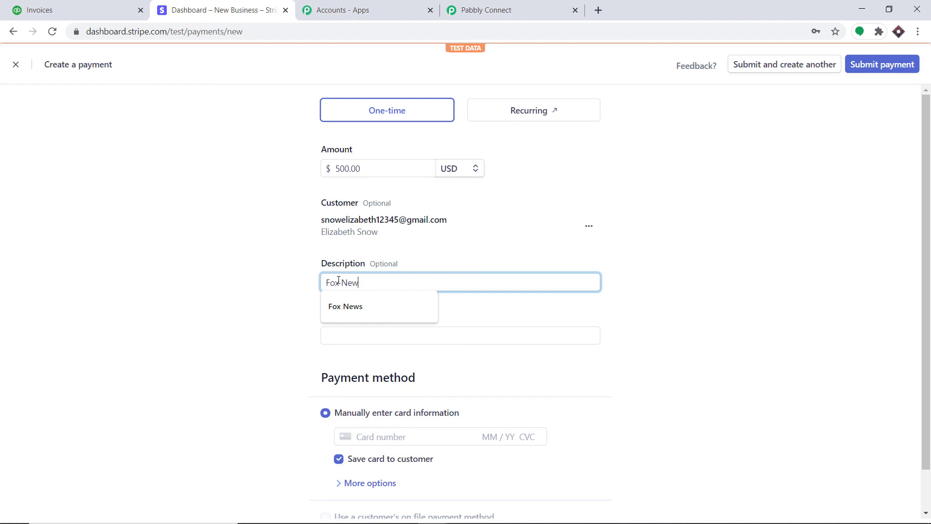
text(s)
click(429, 331)
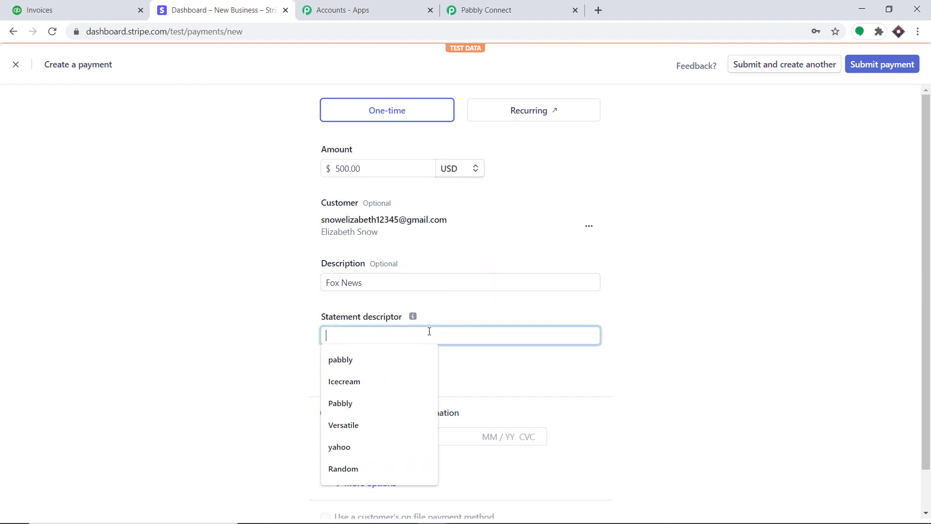
click(389, 362)
Step: Autofill the saved test card and submit the $500 payment
scroll(504, 330, down, 1)
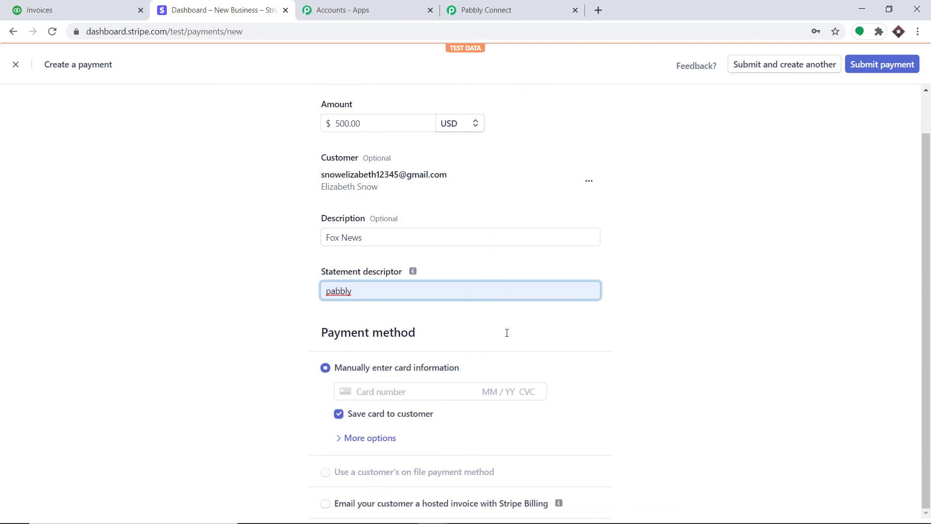
click(401, 396)
click(395, 410)
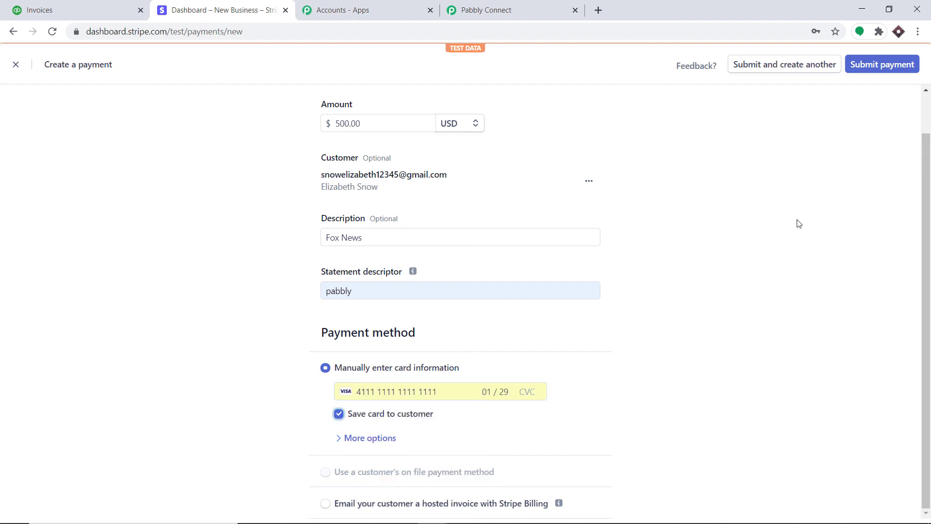
click(891, 65)
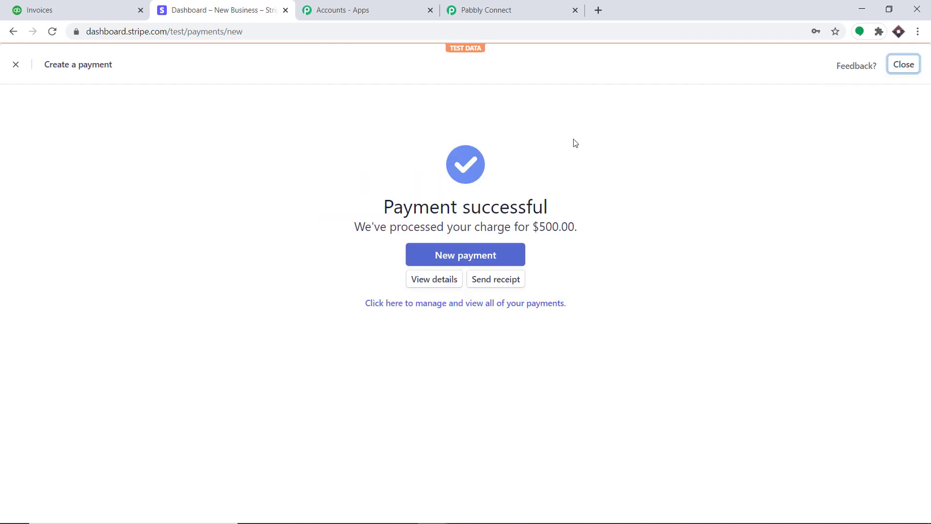
Step: Reload the QuickBooks invoice list and open the new $500.00 Fox News invoice
click(116, 4)
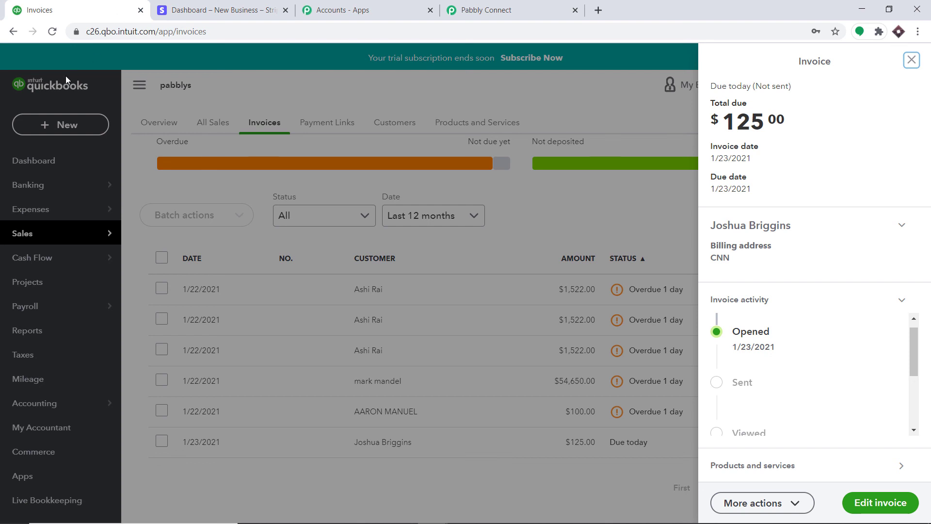
click(912, 60)
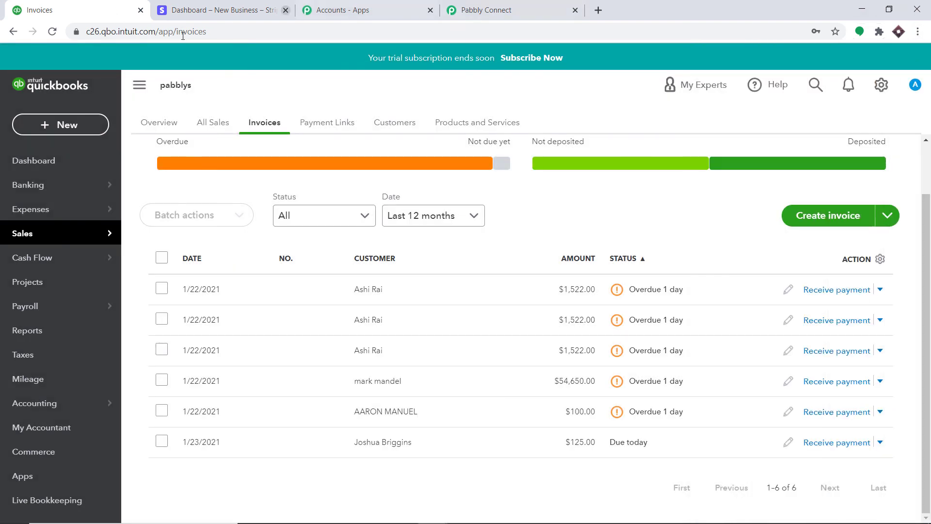
click(52, 32)
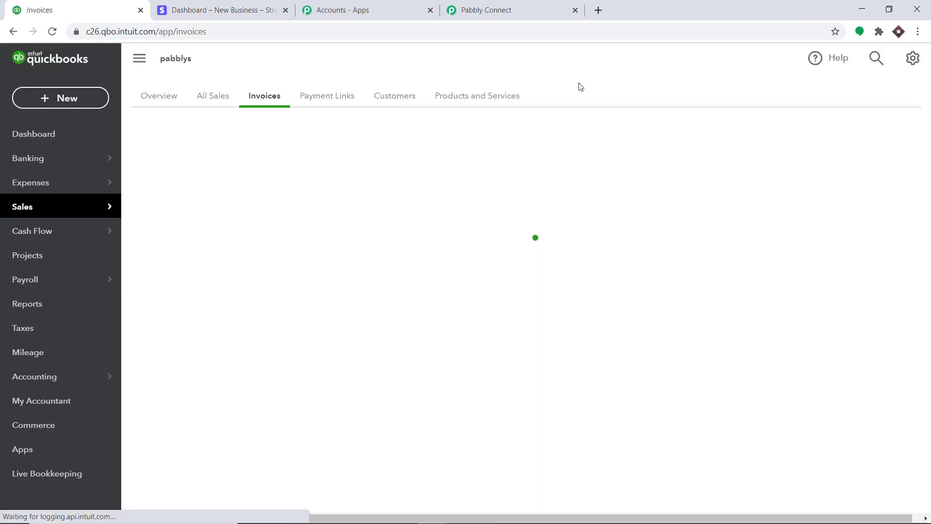
scroll(515, 208, down, 1)
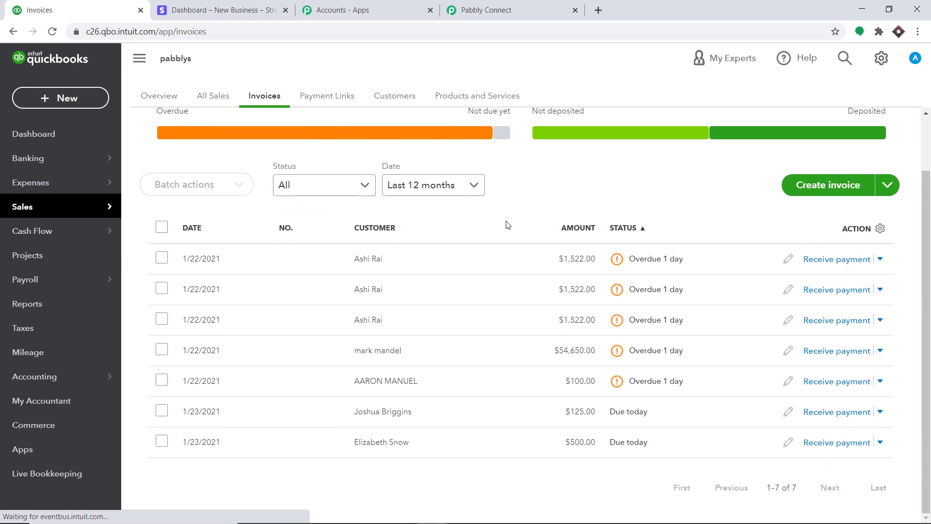
click(382, 443)
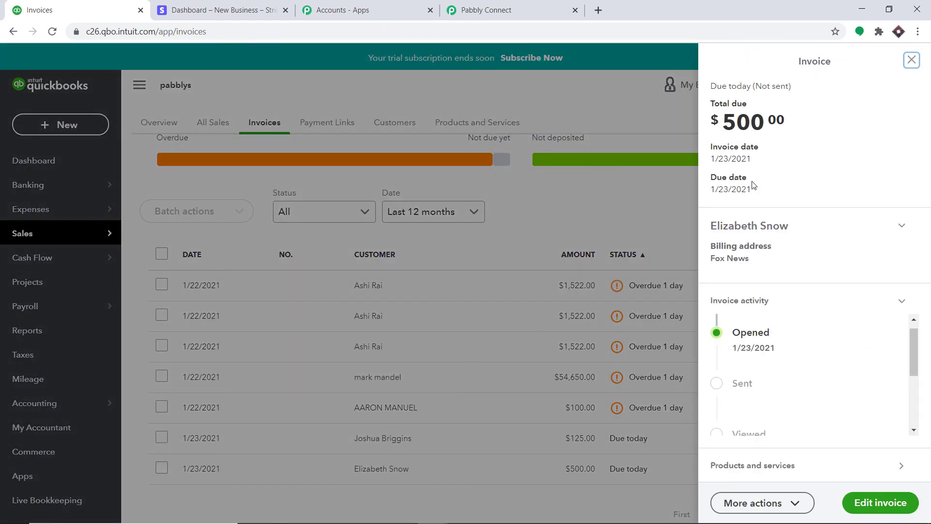